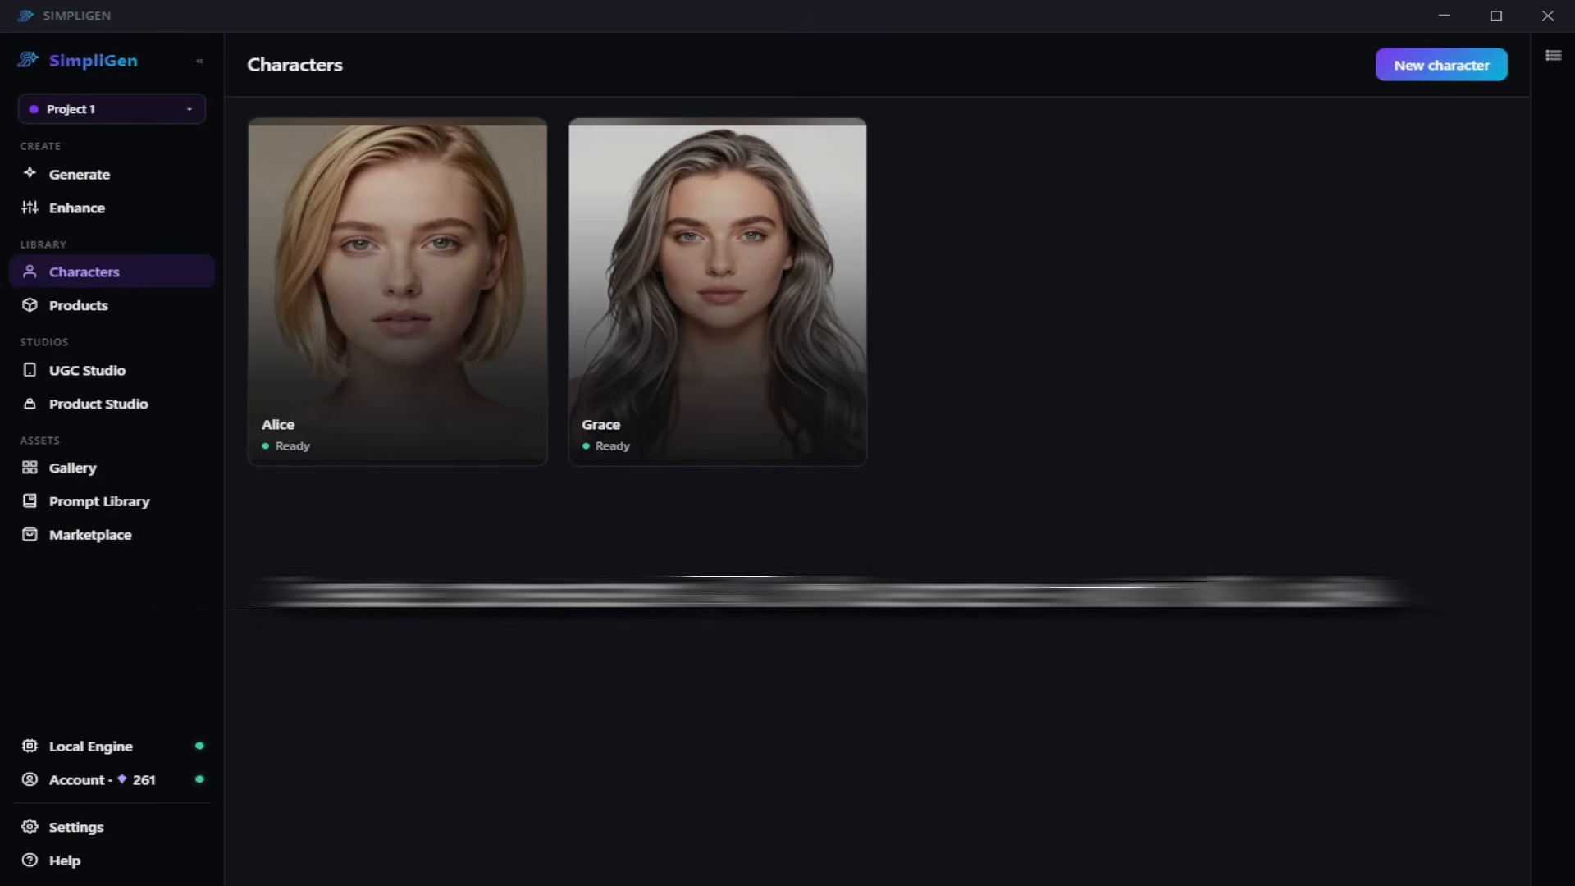
- Look over the blonde character's profile and the recipes offered in UGC Studio and Product Studio
left_click(380, 239)
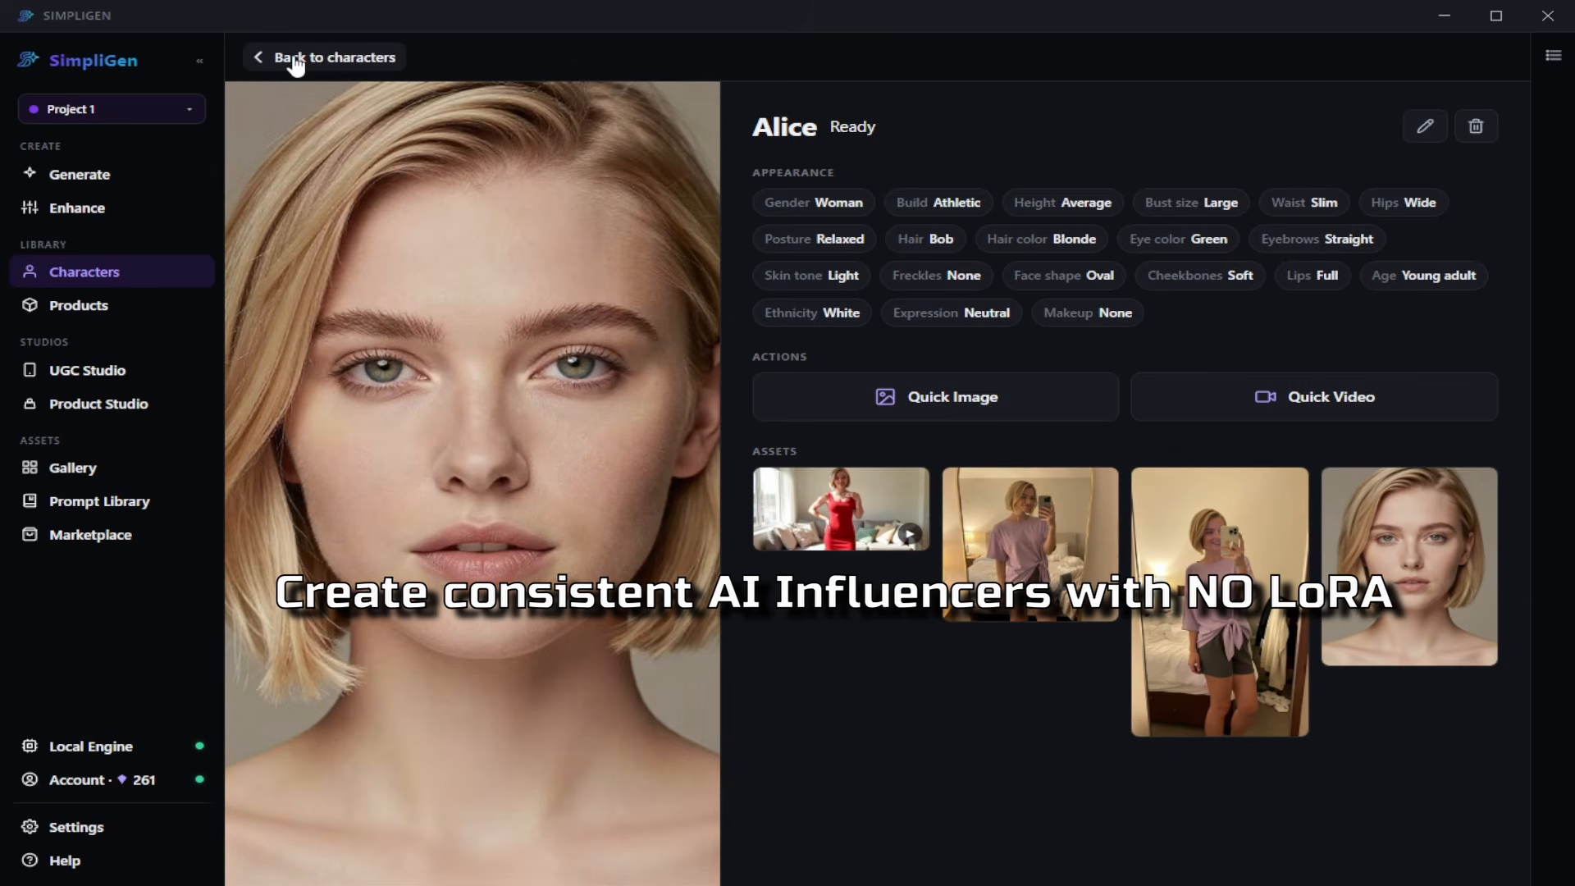
left_click(295, 64)
left_click(756, 374)
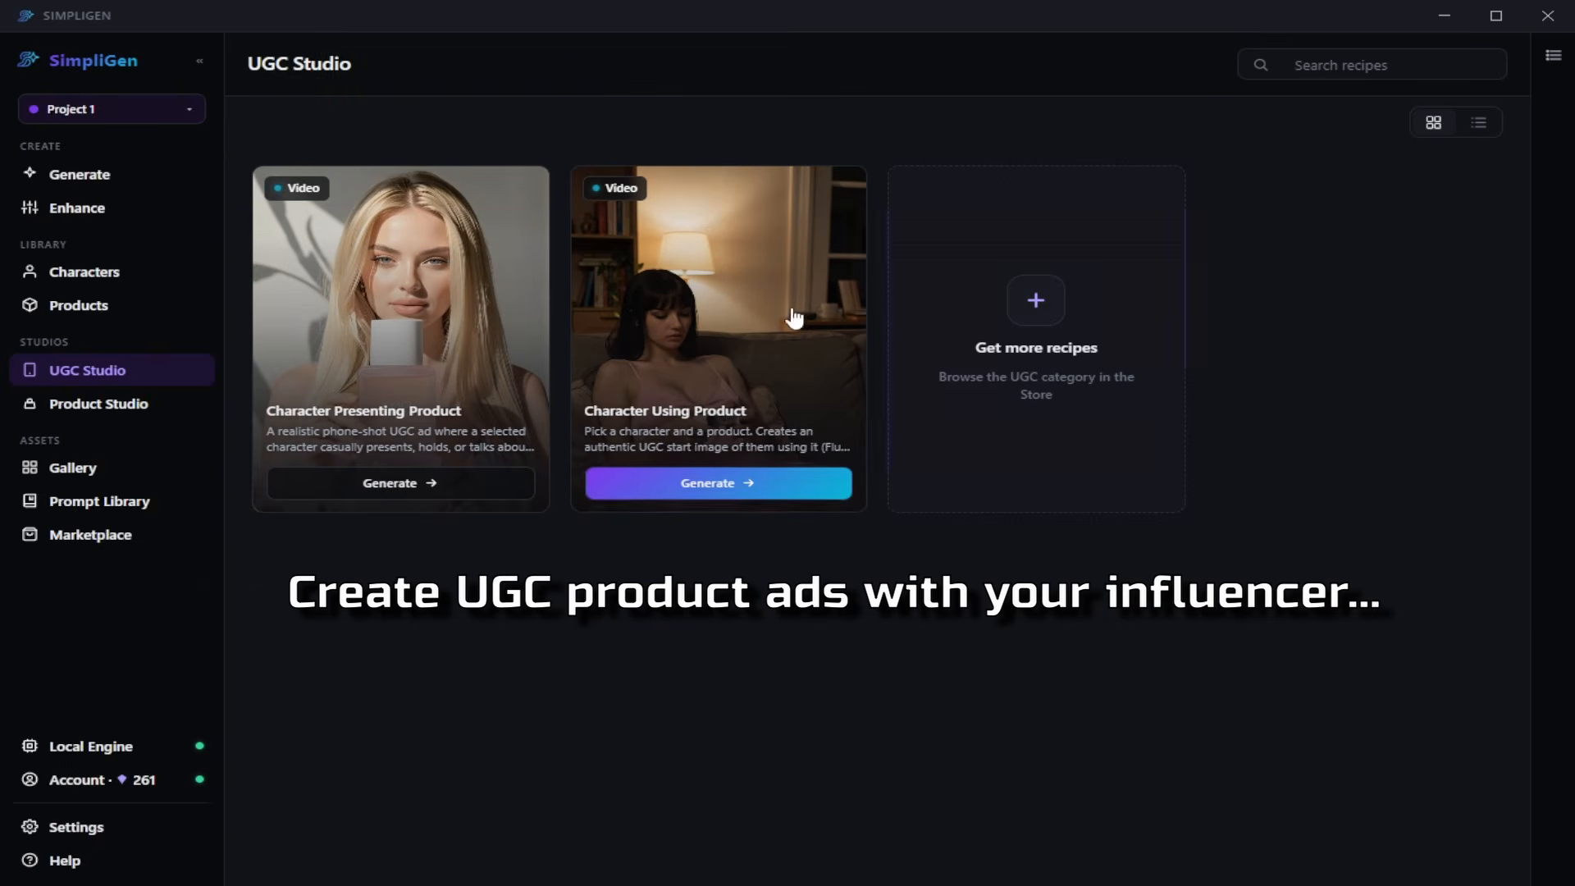
left_click(90, 410)
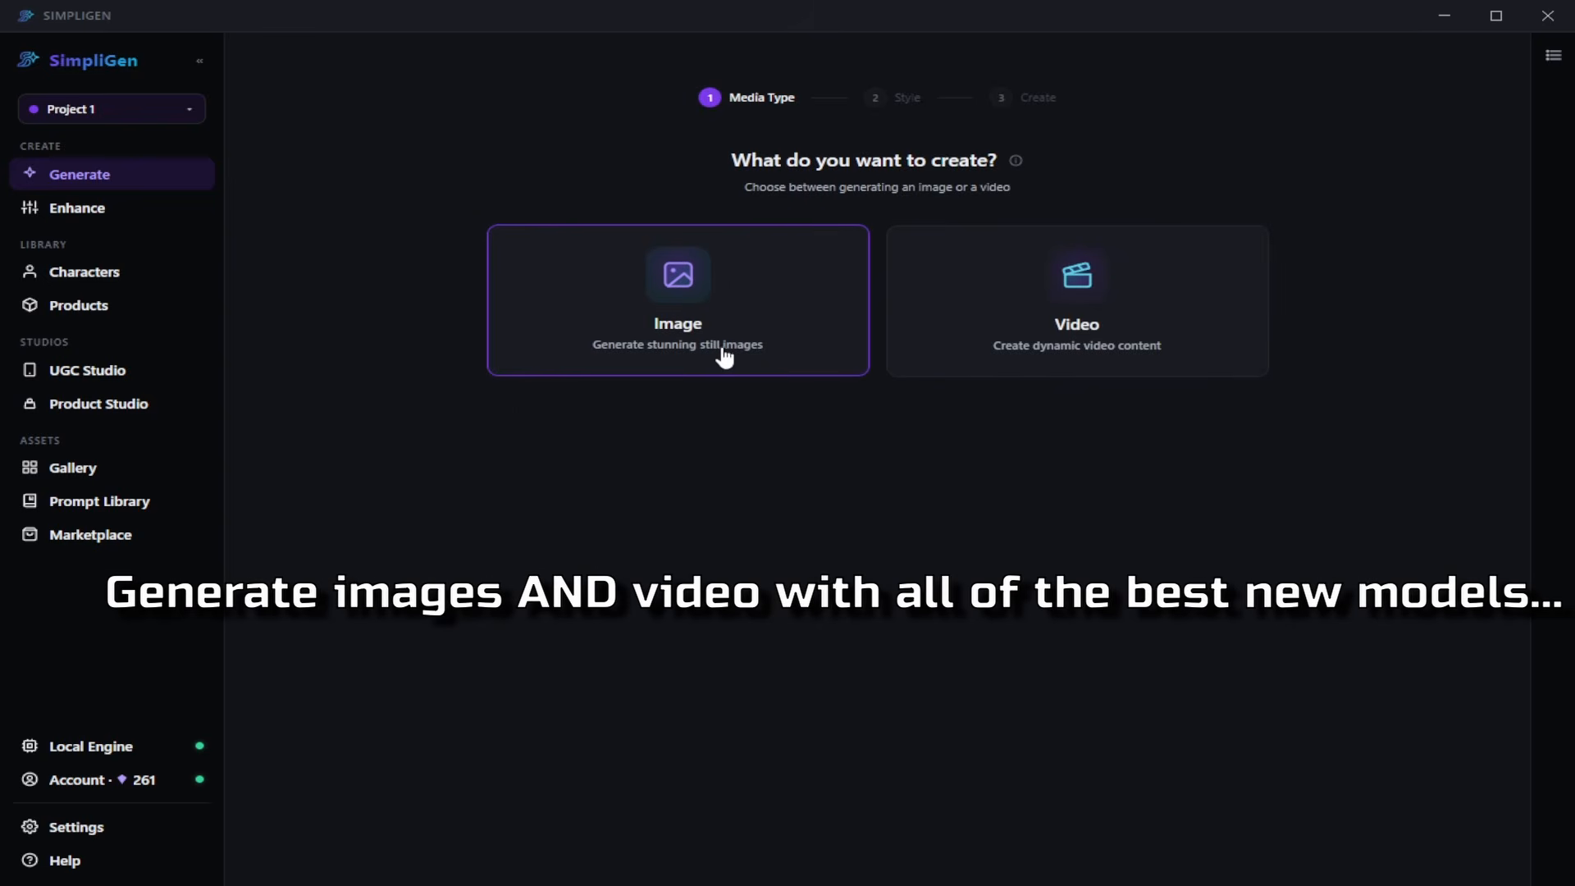
- Examine the style presets offered for generating images and videos
left_click(725, 353)
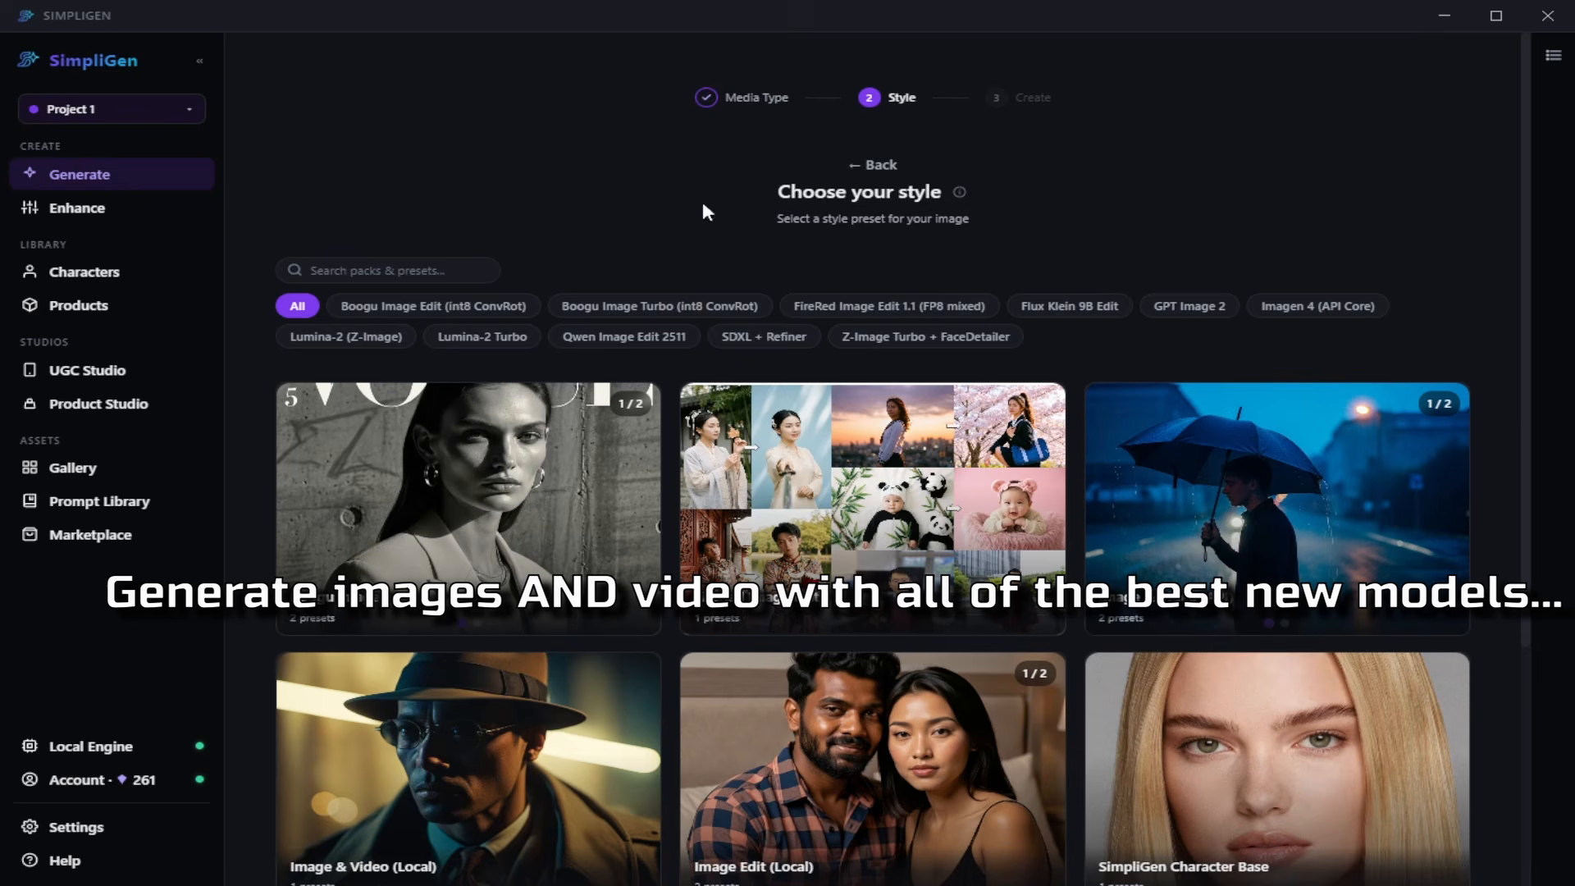
left_click(881, 165)
left_click(1079, 345)
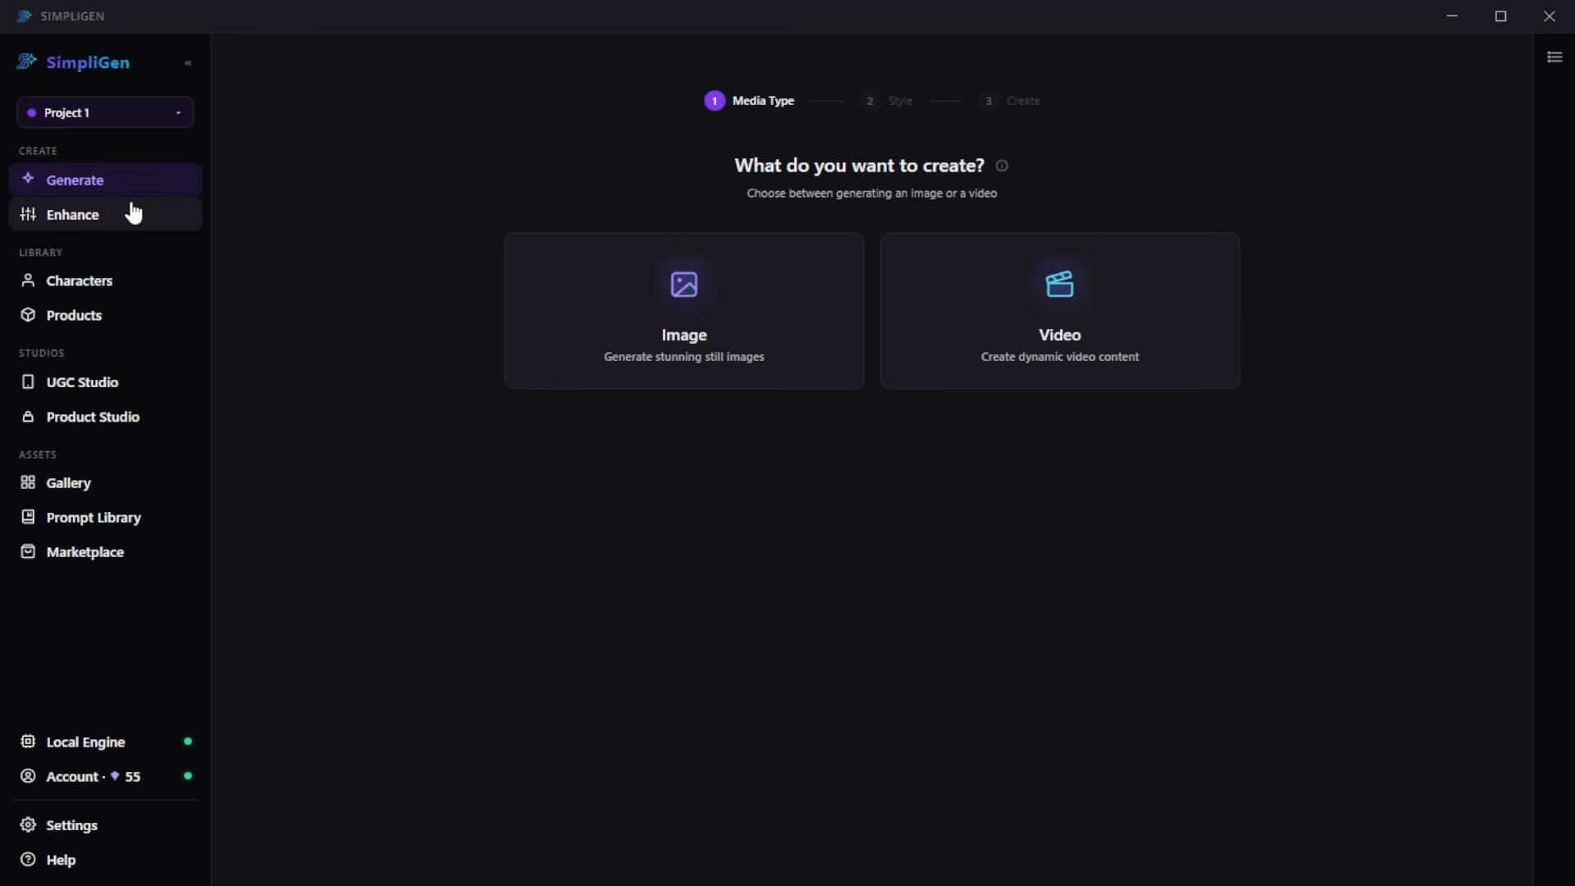
- Look through the Enhance, Characters, Products, studio, Gallery and Prompt Library pages to see what each contains
left_click(137, 217)
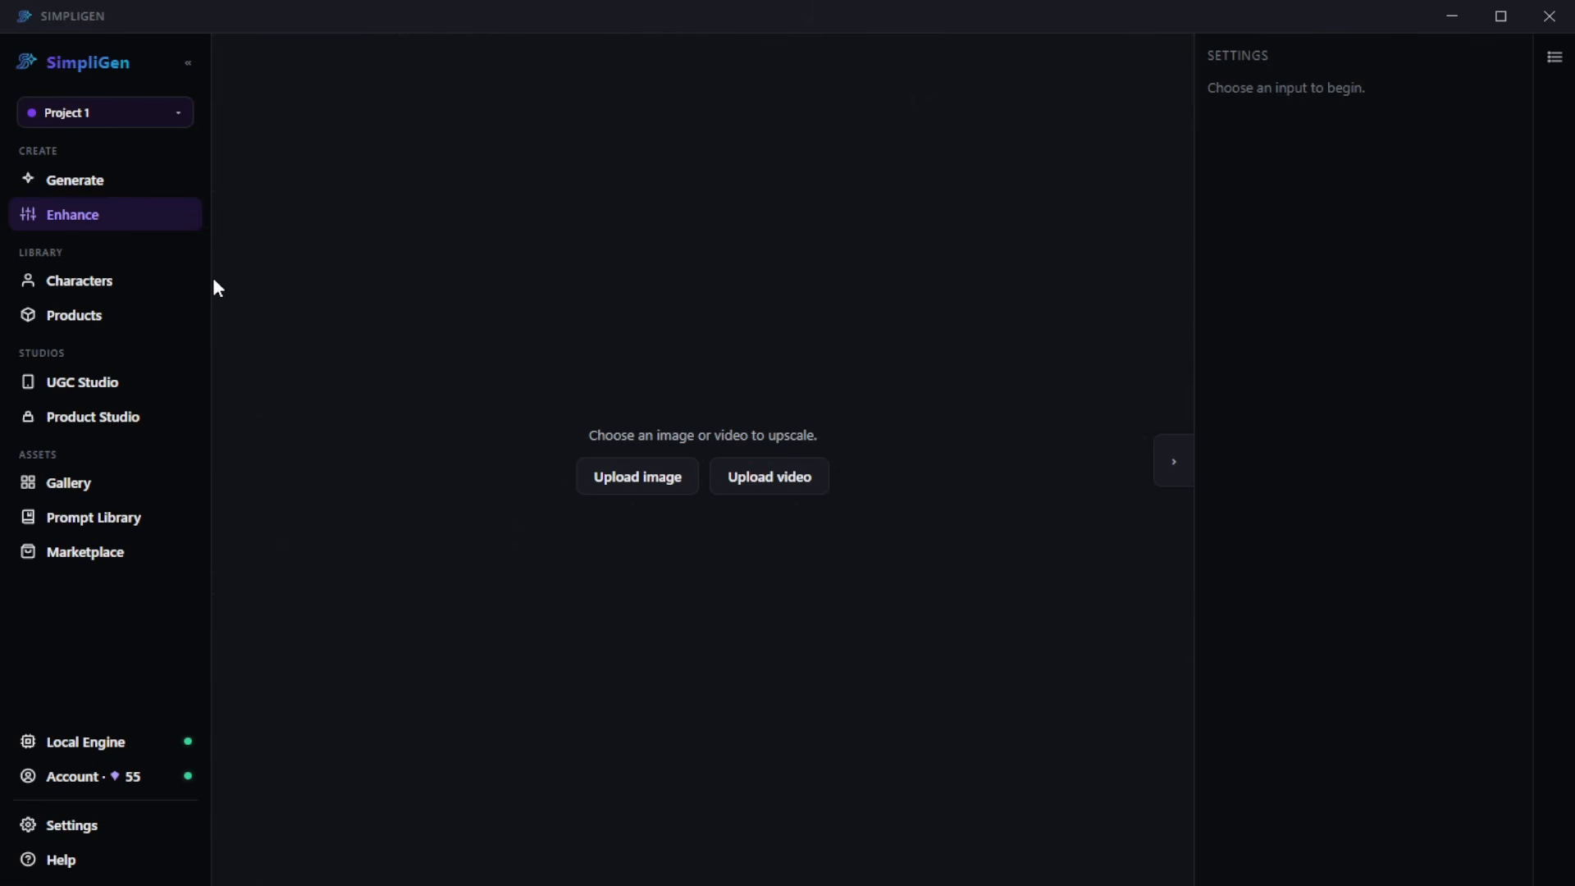
left_click(122, 292)
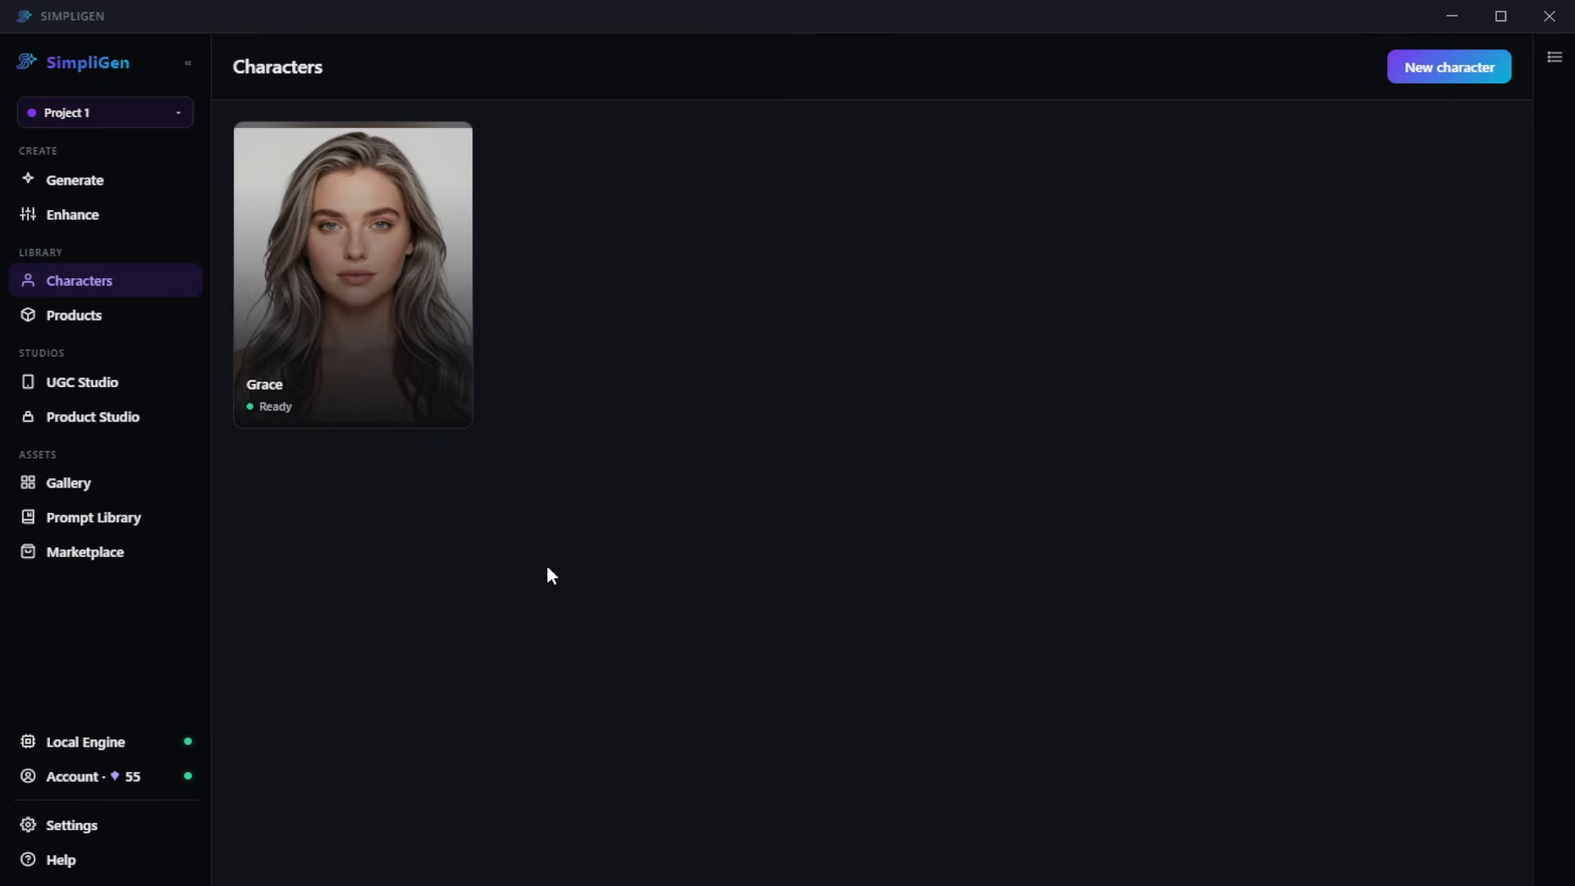
left_click(113, 324)
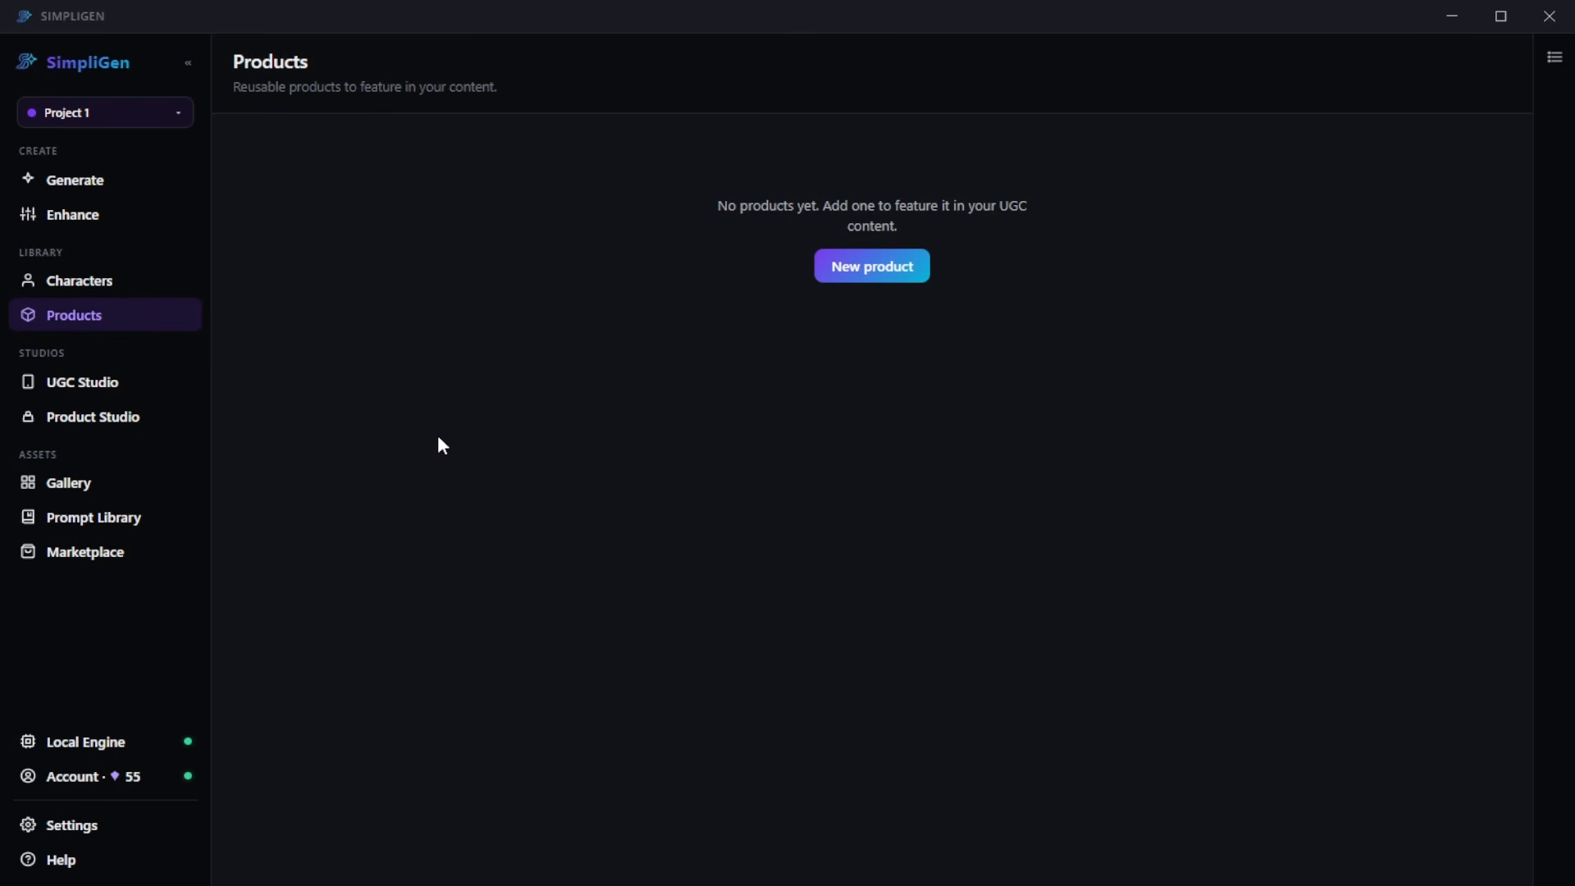
left_click(118, 393)
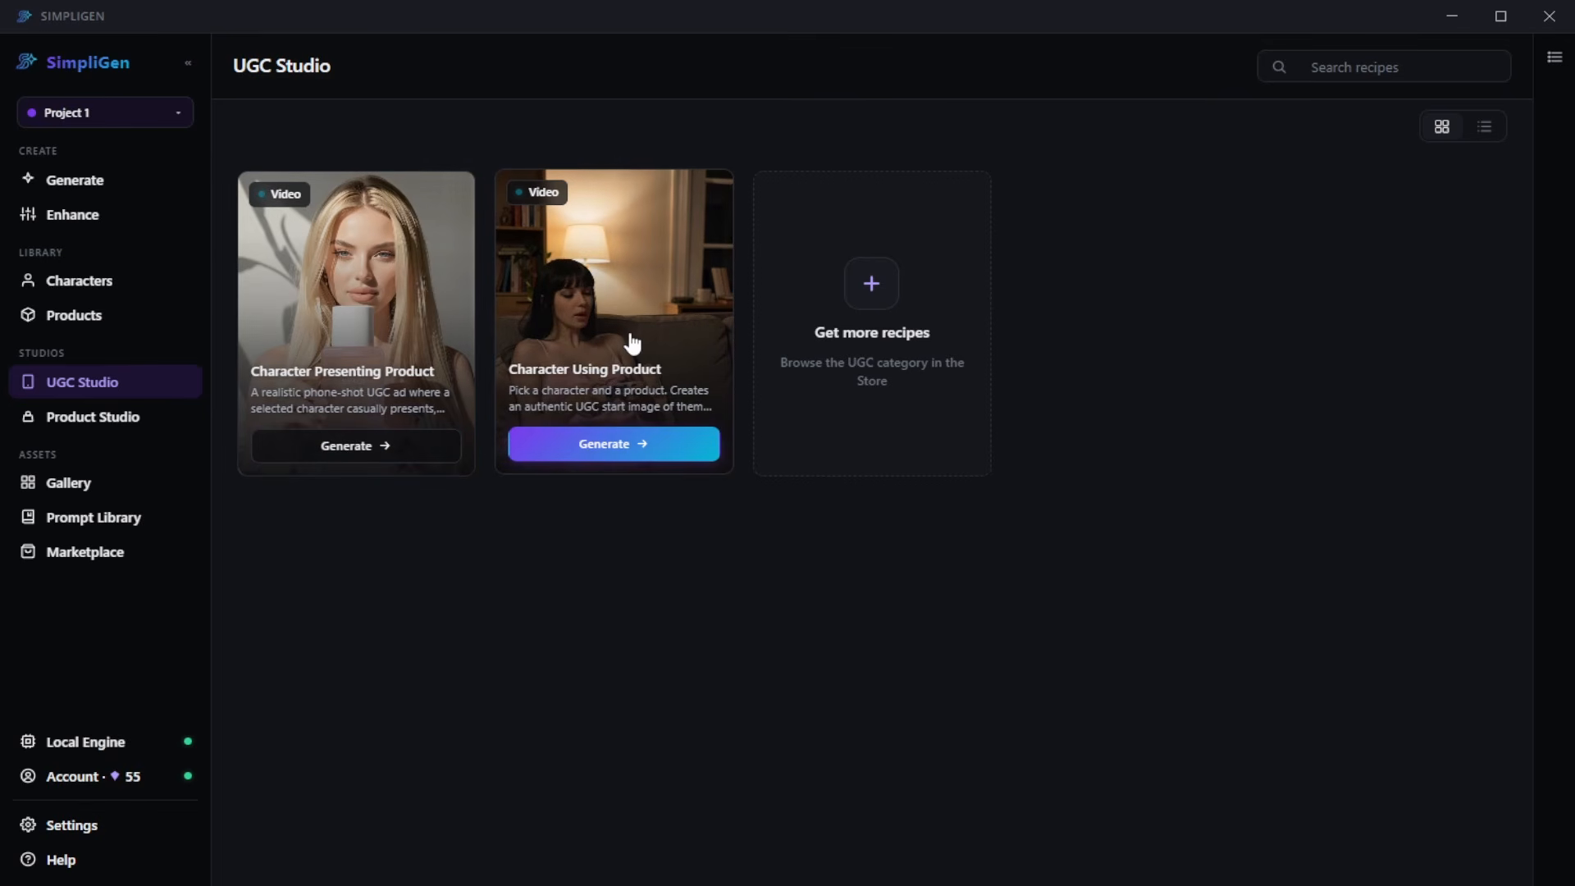
left_click(93, 416)
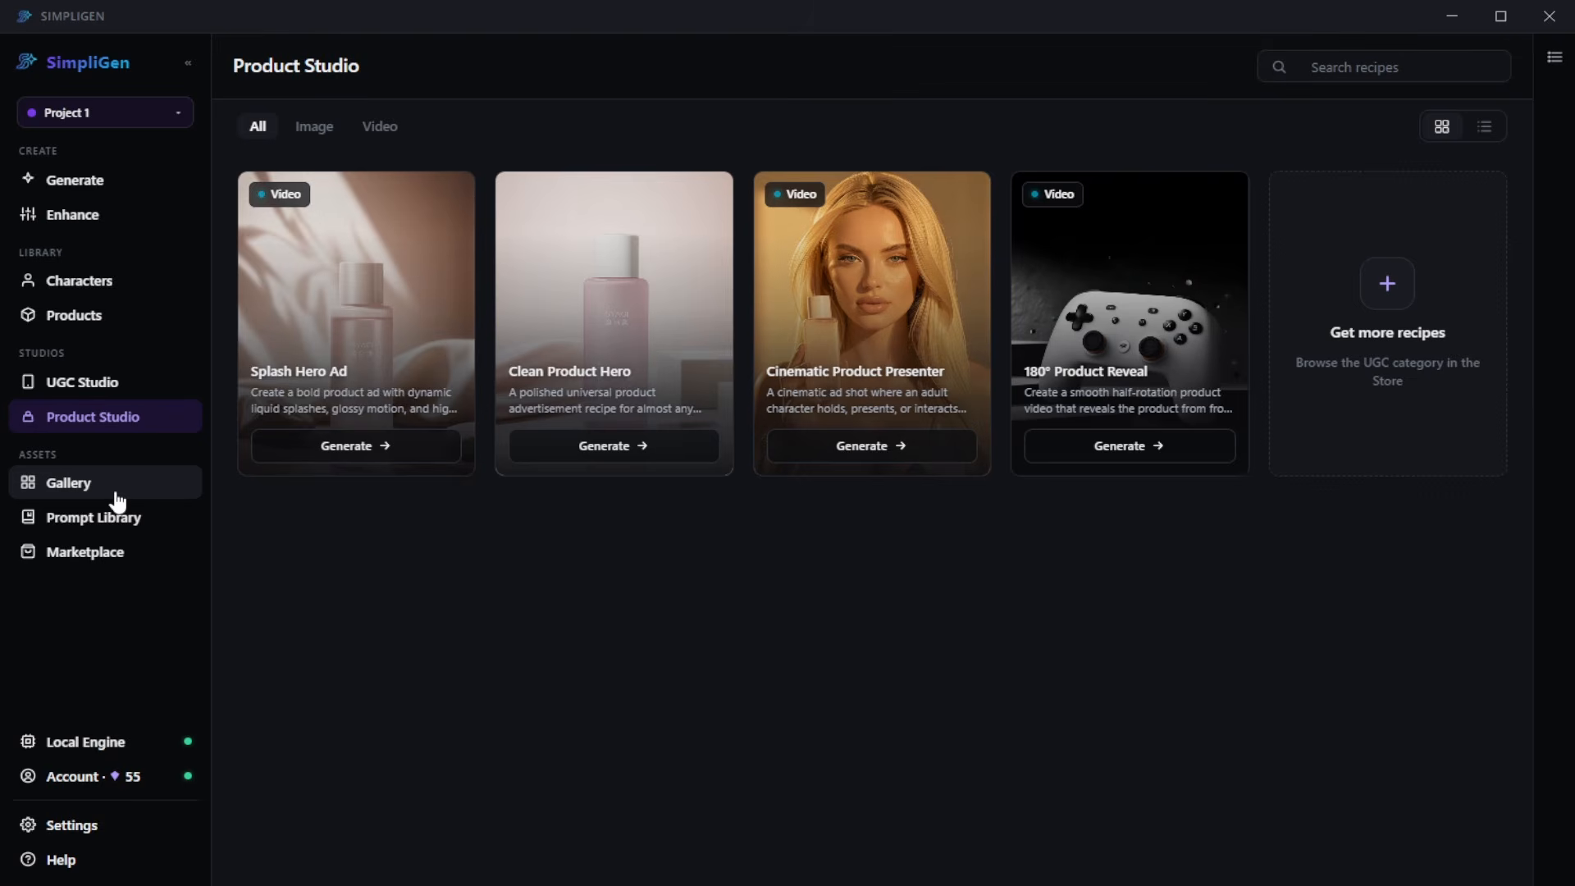
left_click(115, 490)
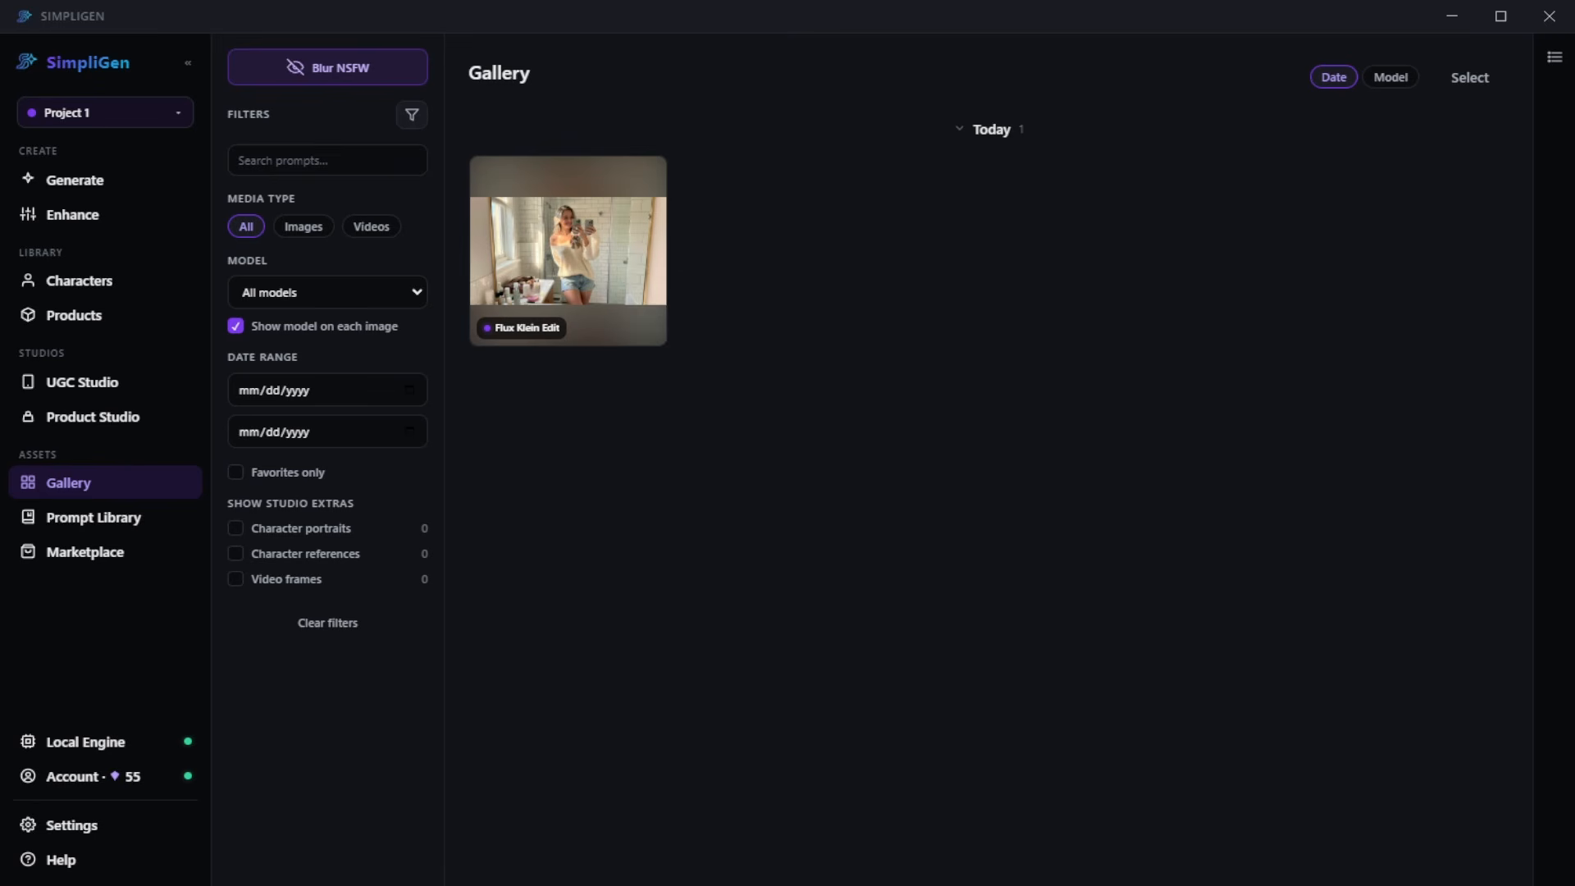
left_click(88, 518)
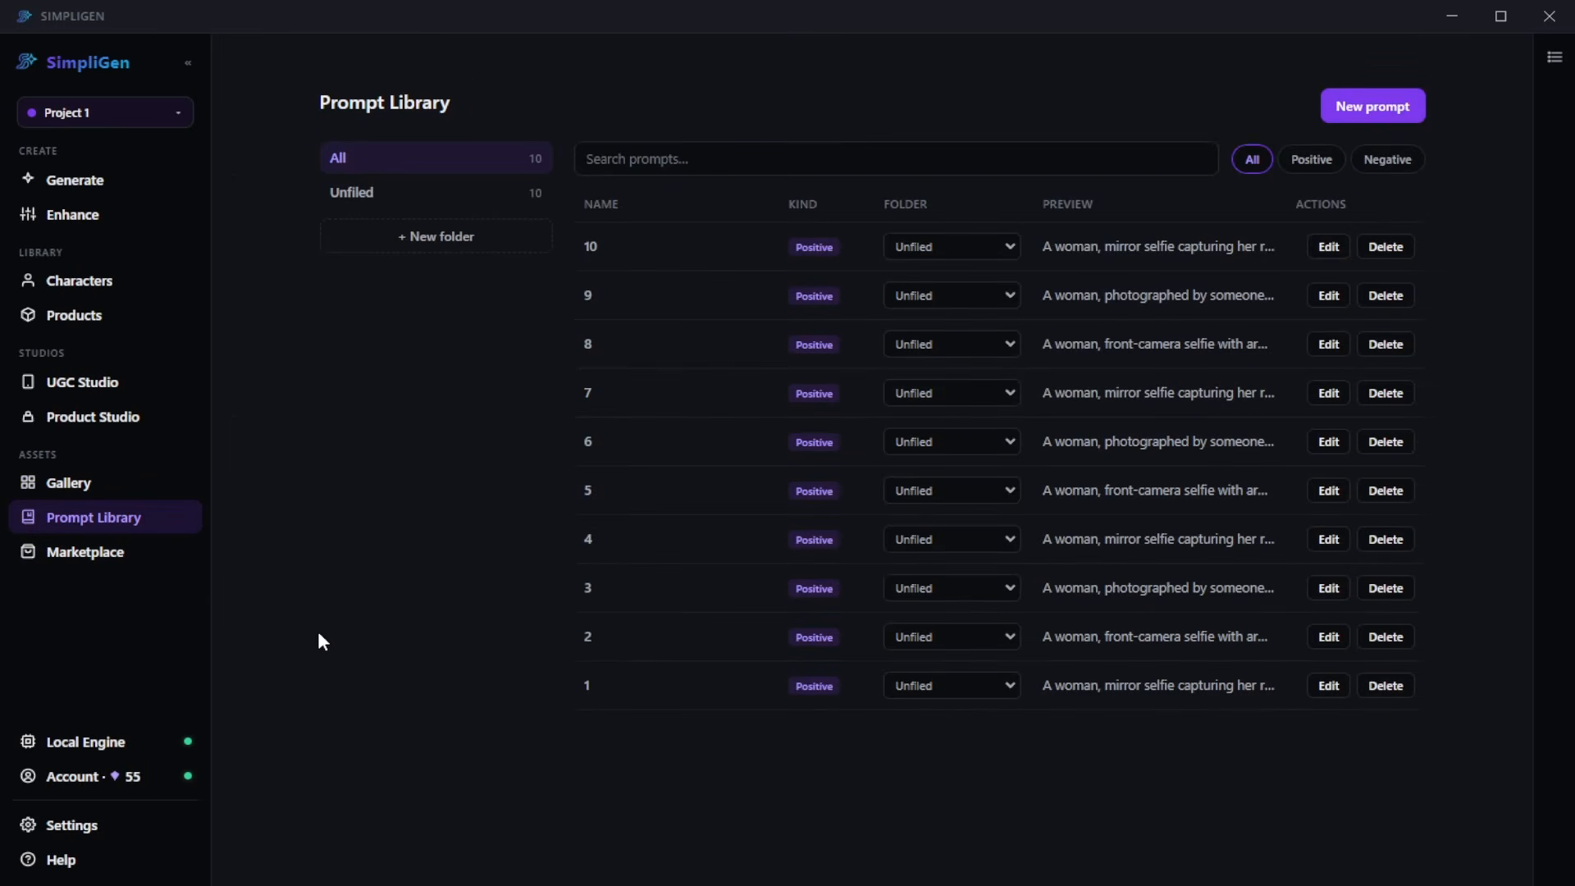
- Browse the official and community image preset packs in the Marketplace
left_click(86, 552)
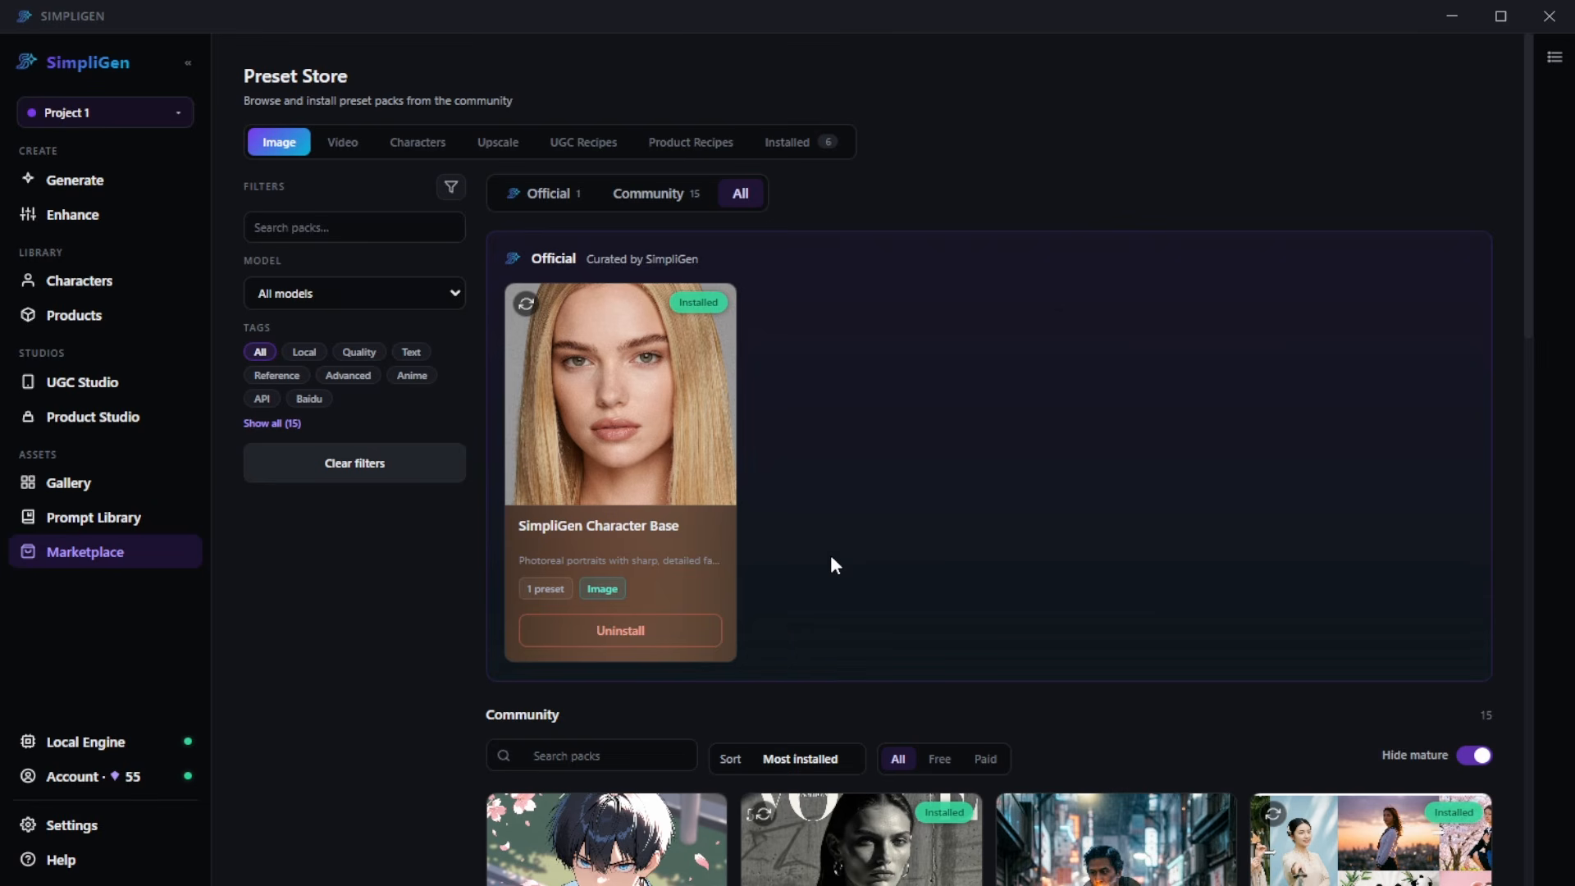
scroll(833, 548, "down", 8)
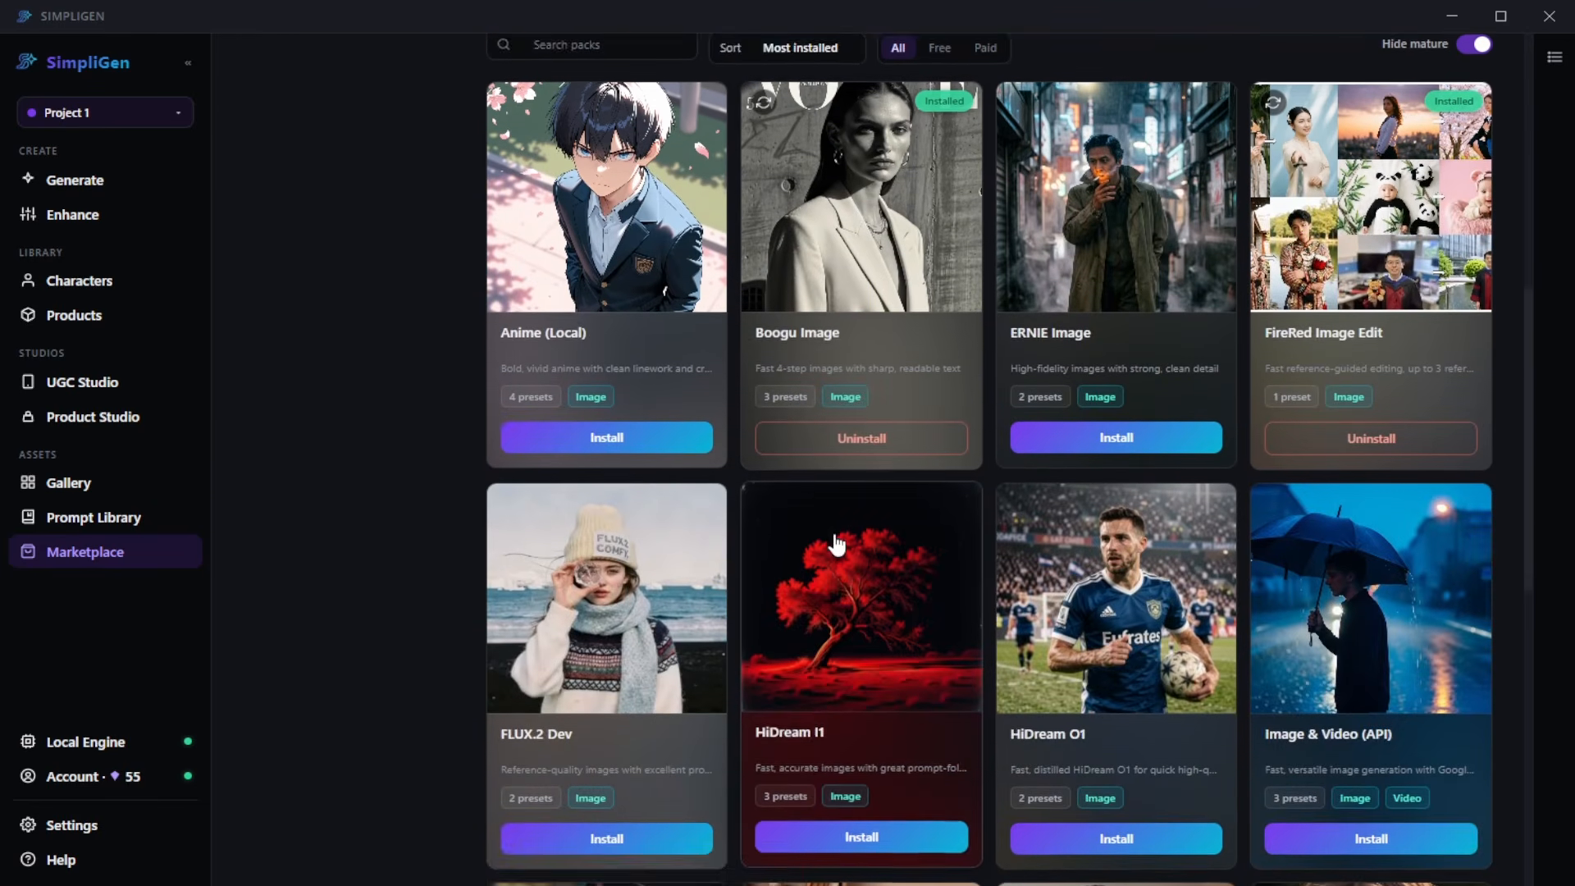
scroll(835, 543, "down", 9)
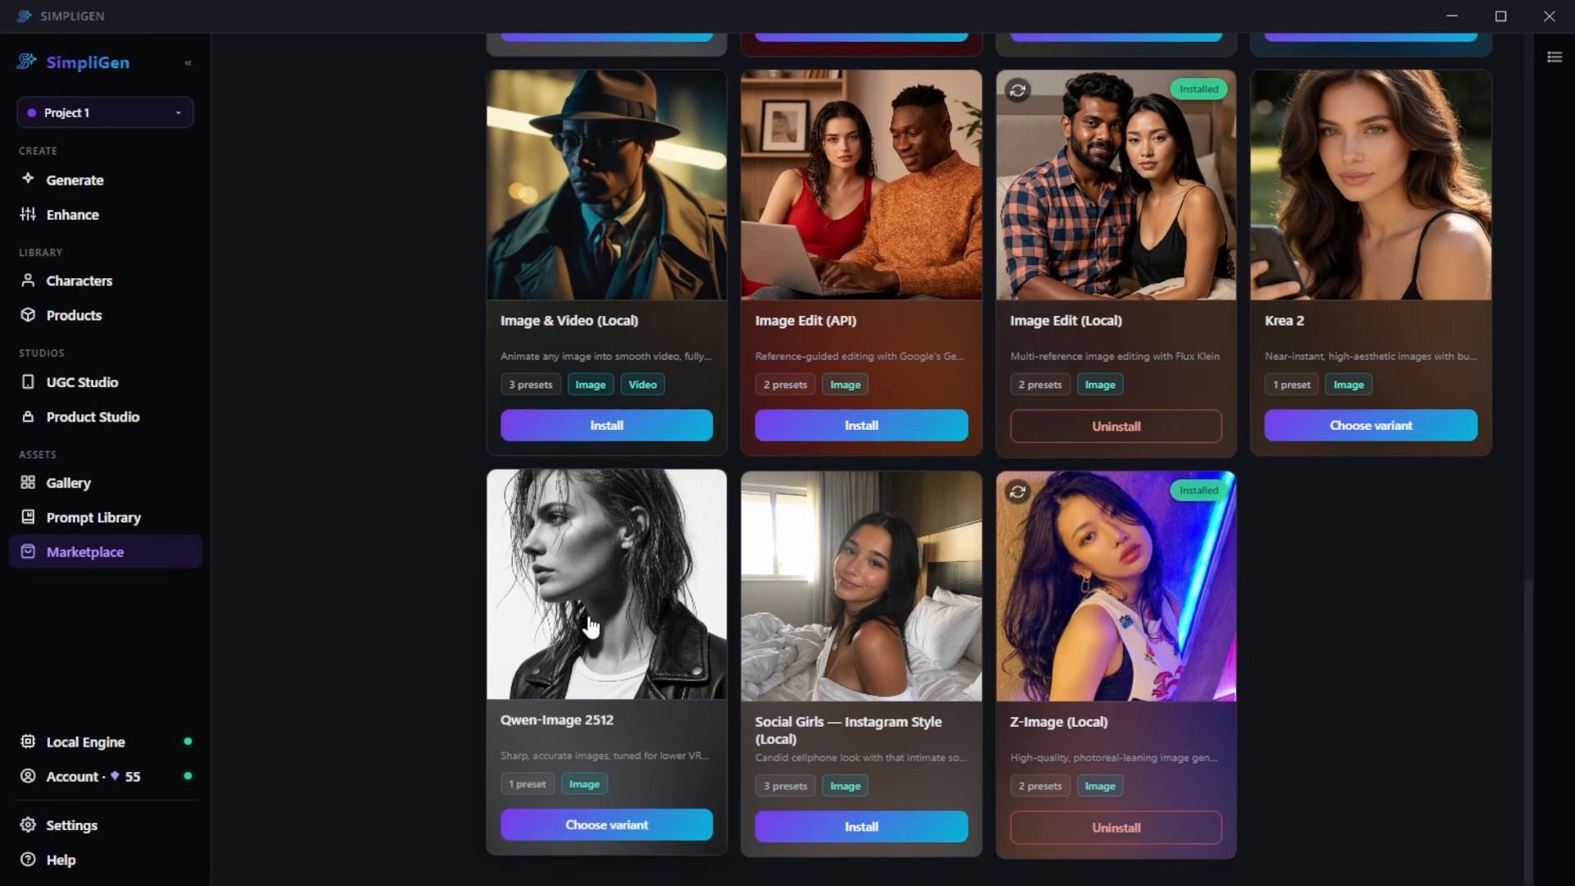
scroll(591, 628, "up", 7)
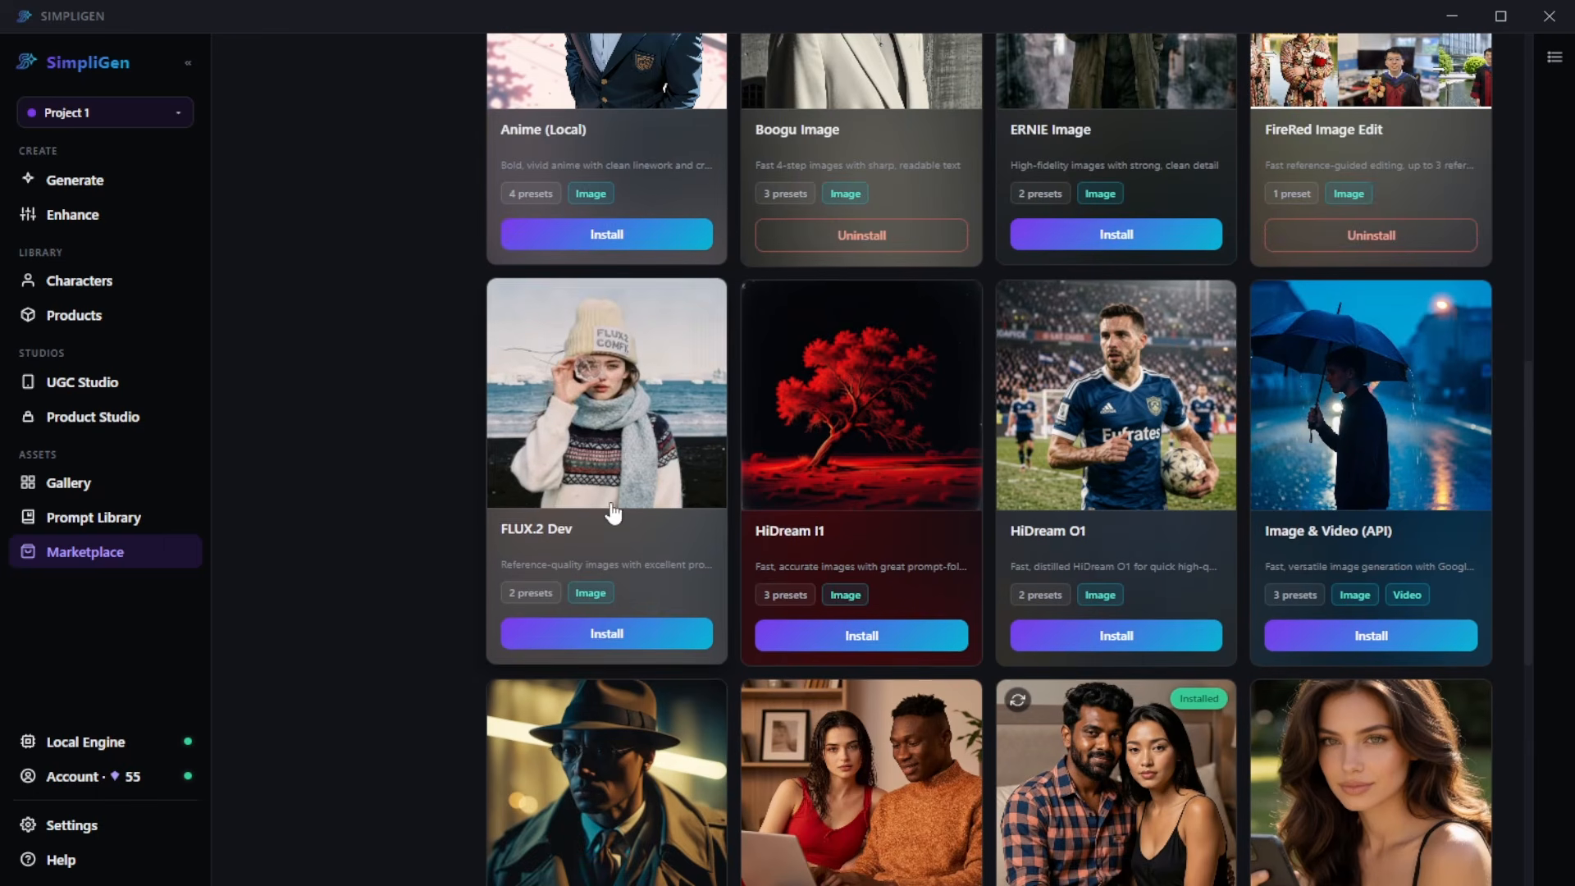
scroll(949, 519, "up", 4)
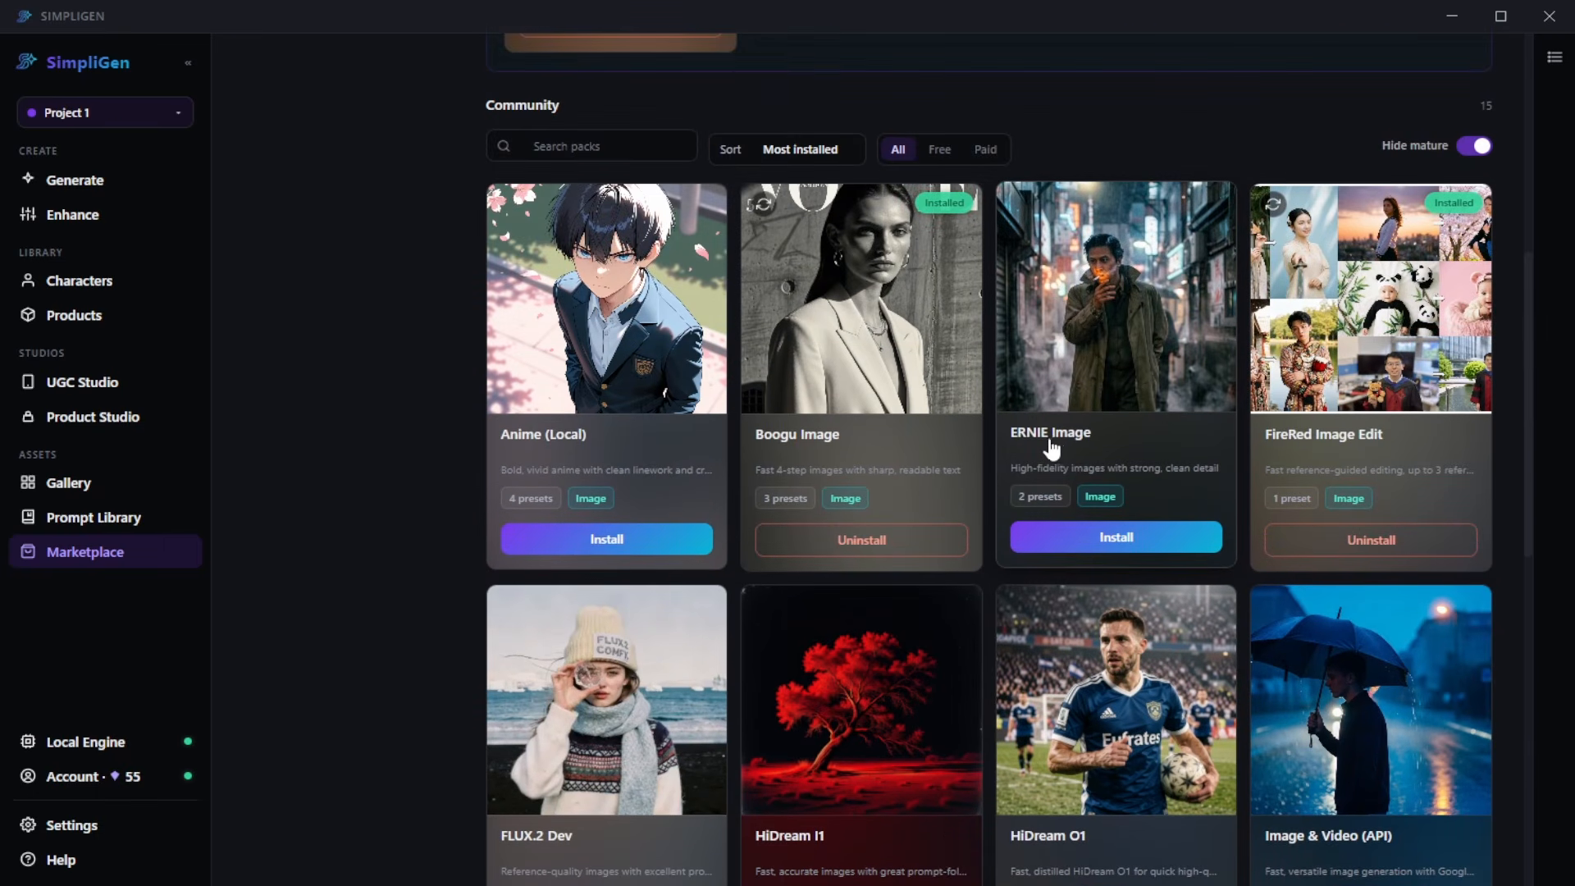
scroll(828, 558, "up", 8)
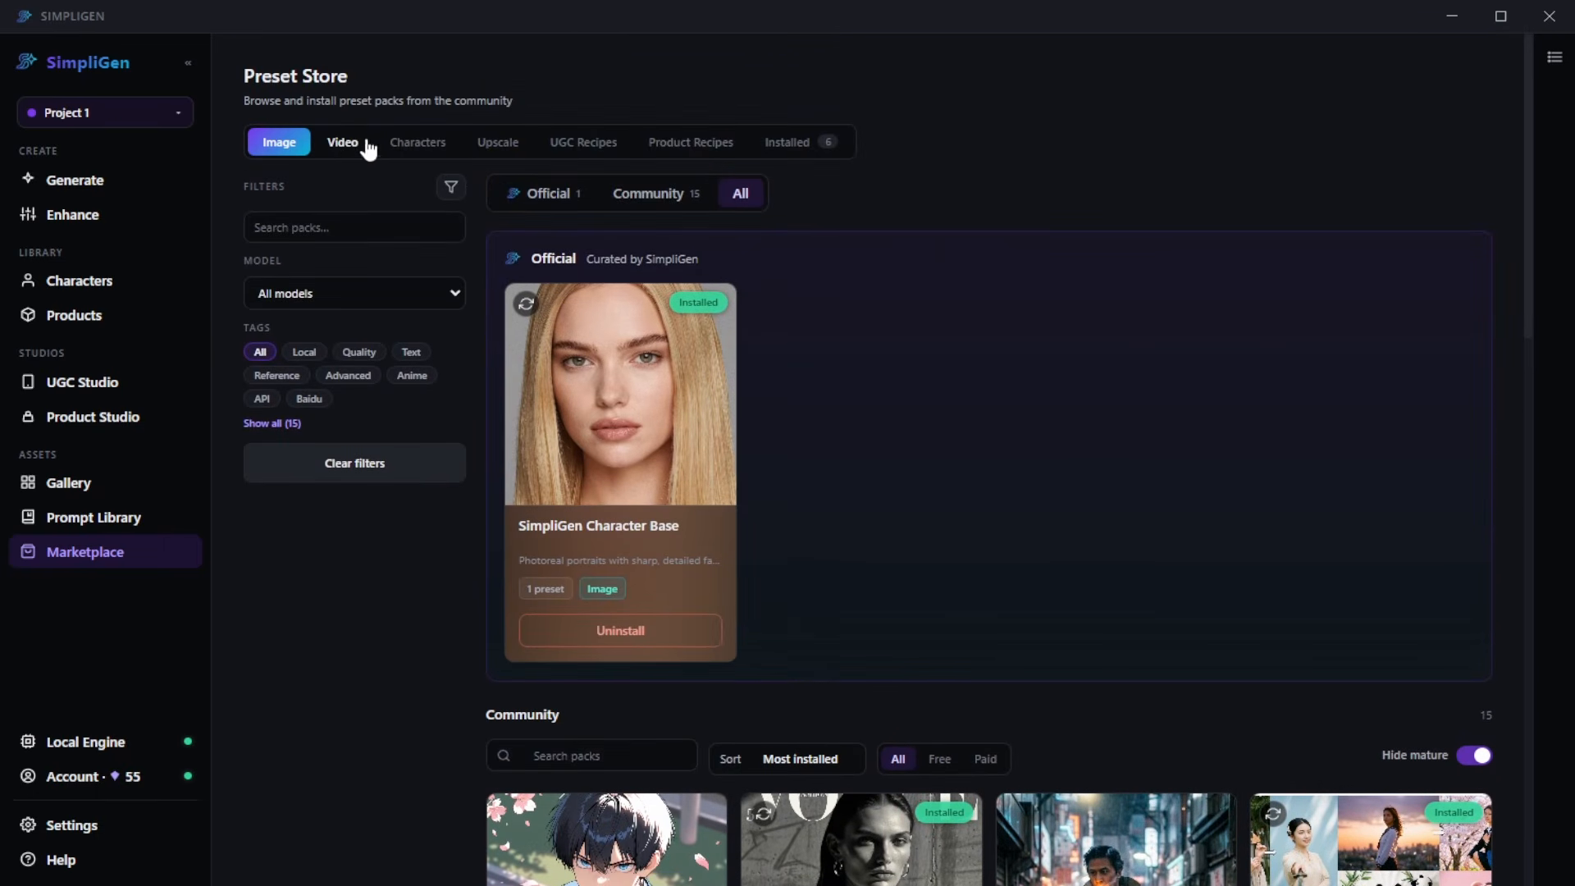
- Browse the community video preset packs in the Preset Store
left_click(343, 145)
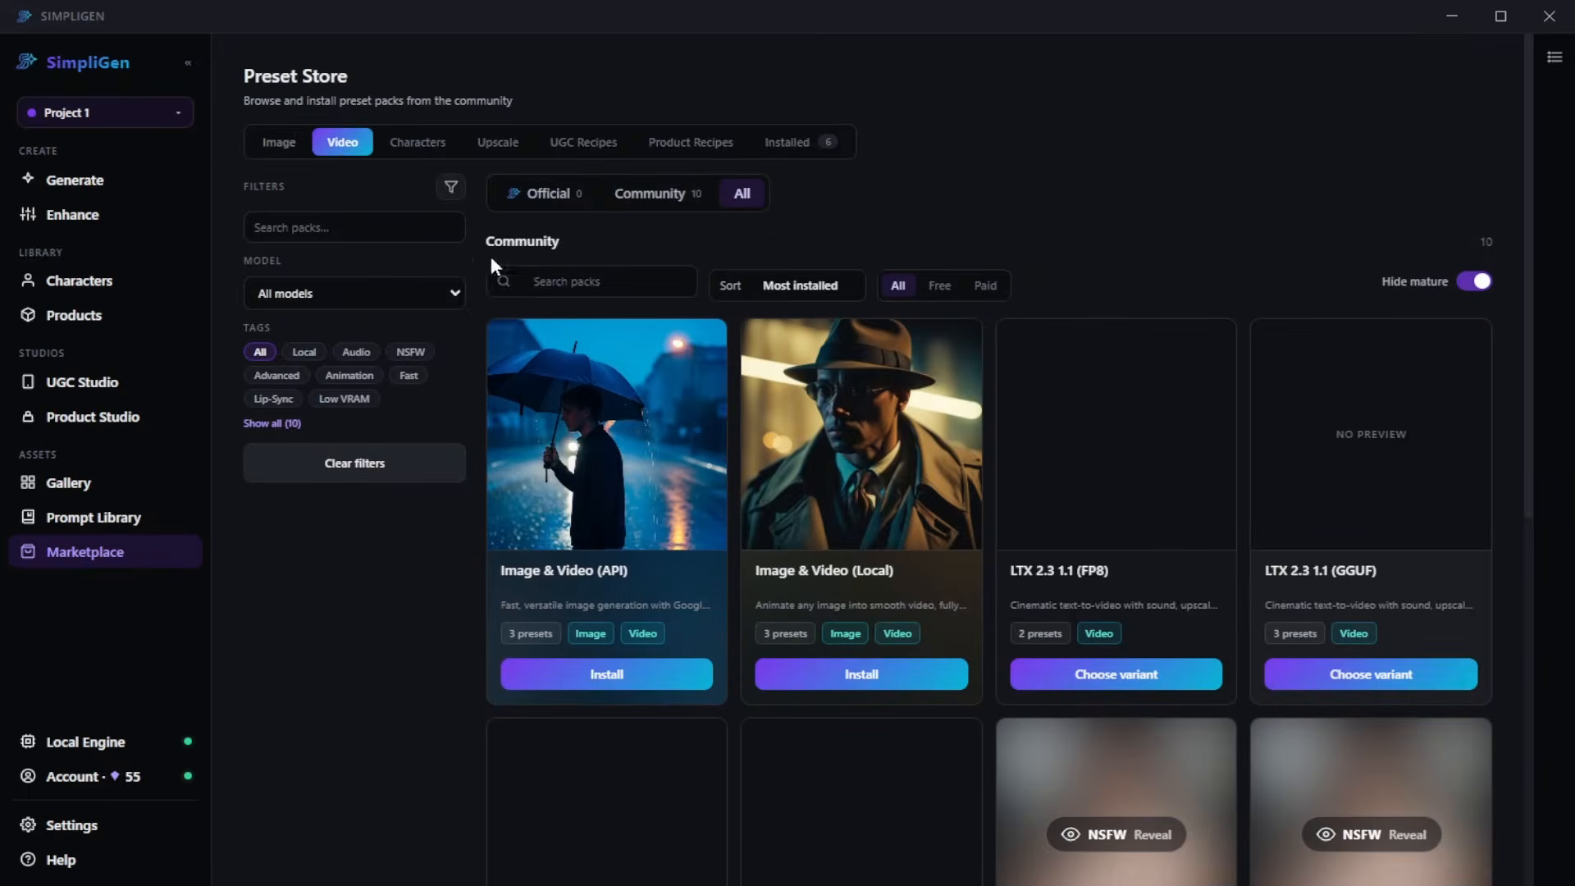
scroll(492, 420, "down", 1)
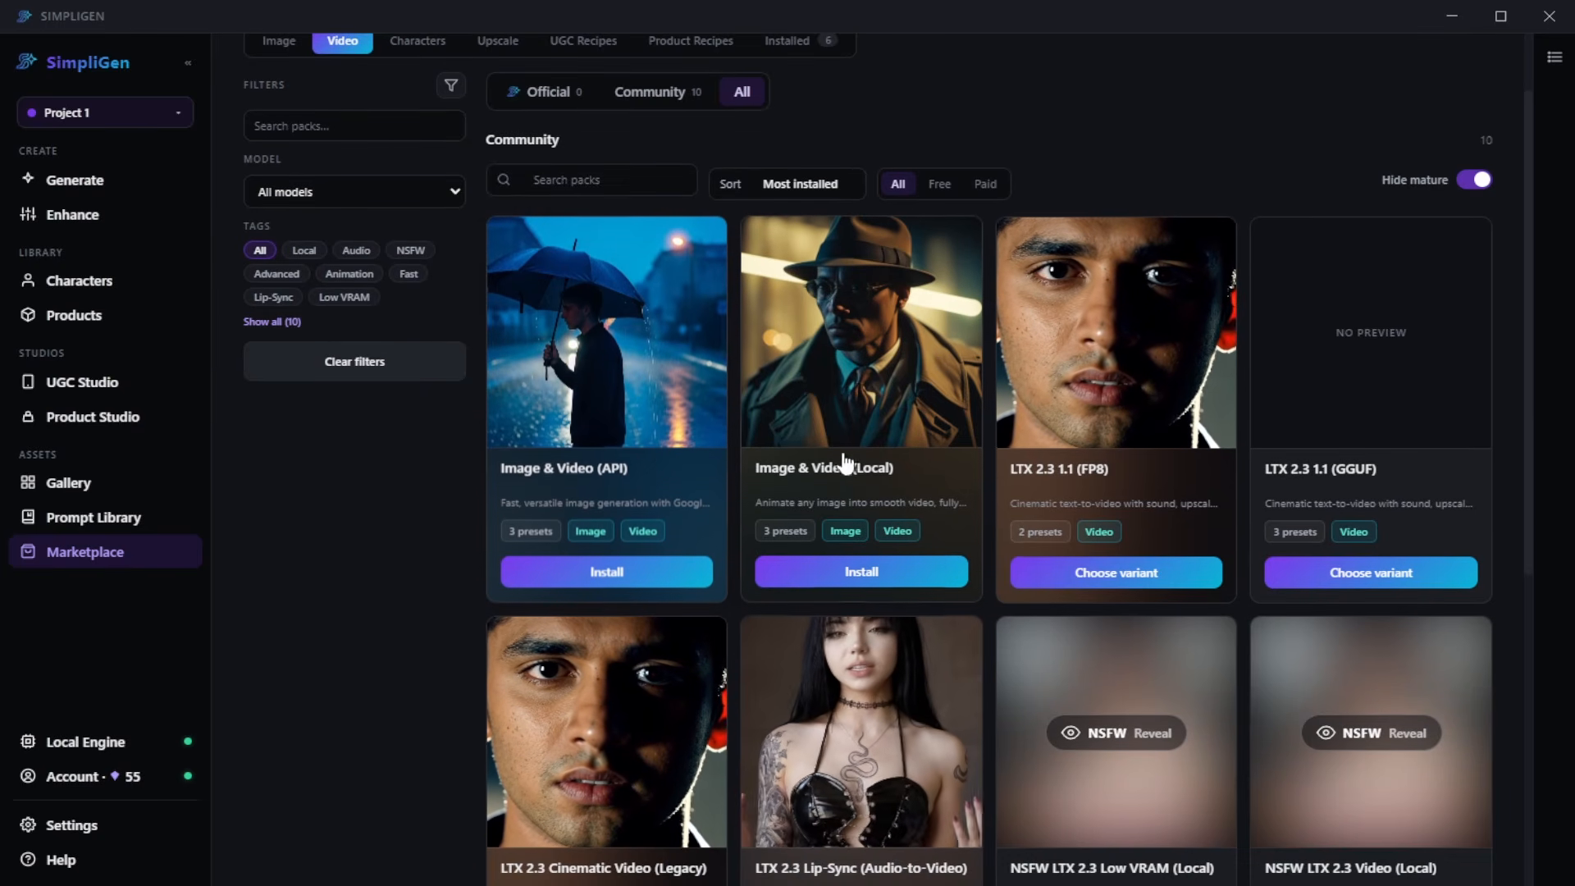
scroll(1074, 430, "down", 3)
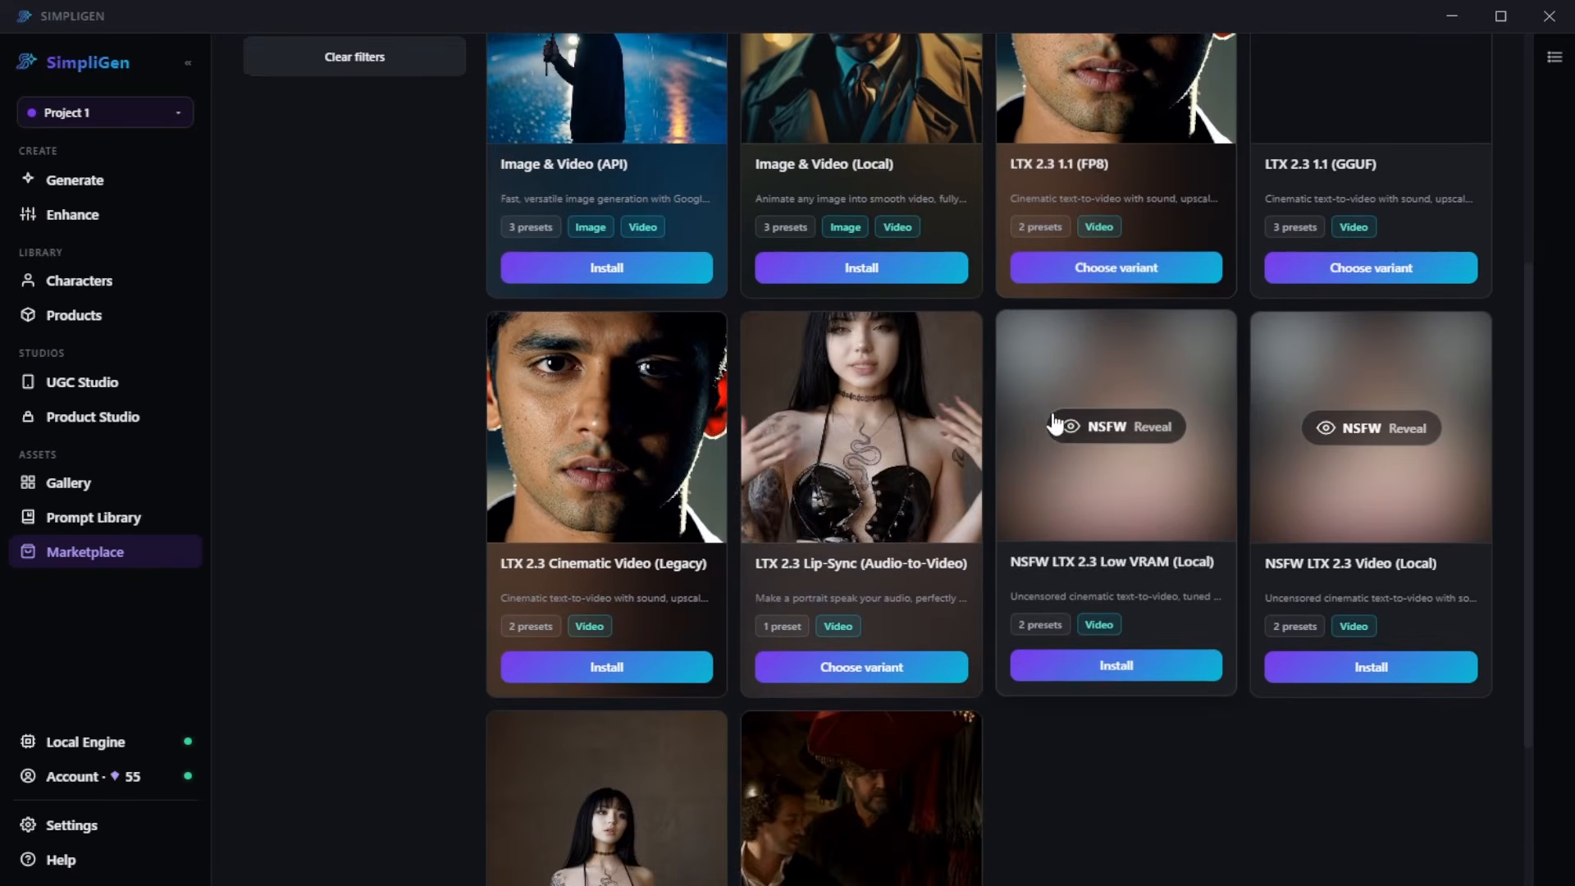
scroll(1051, 422, "down", 3)
scroll(948, 619, "up", 4)
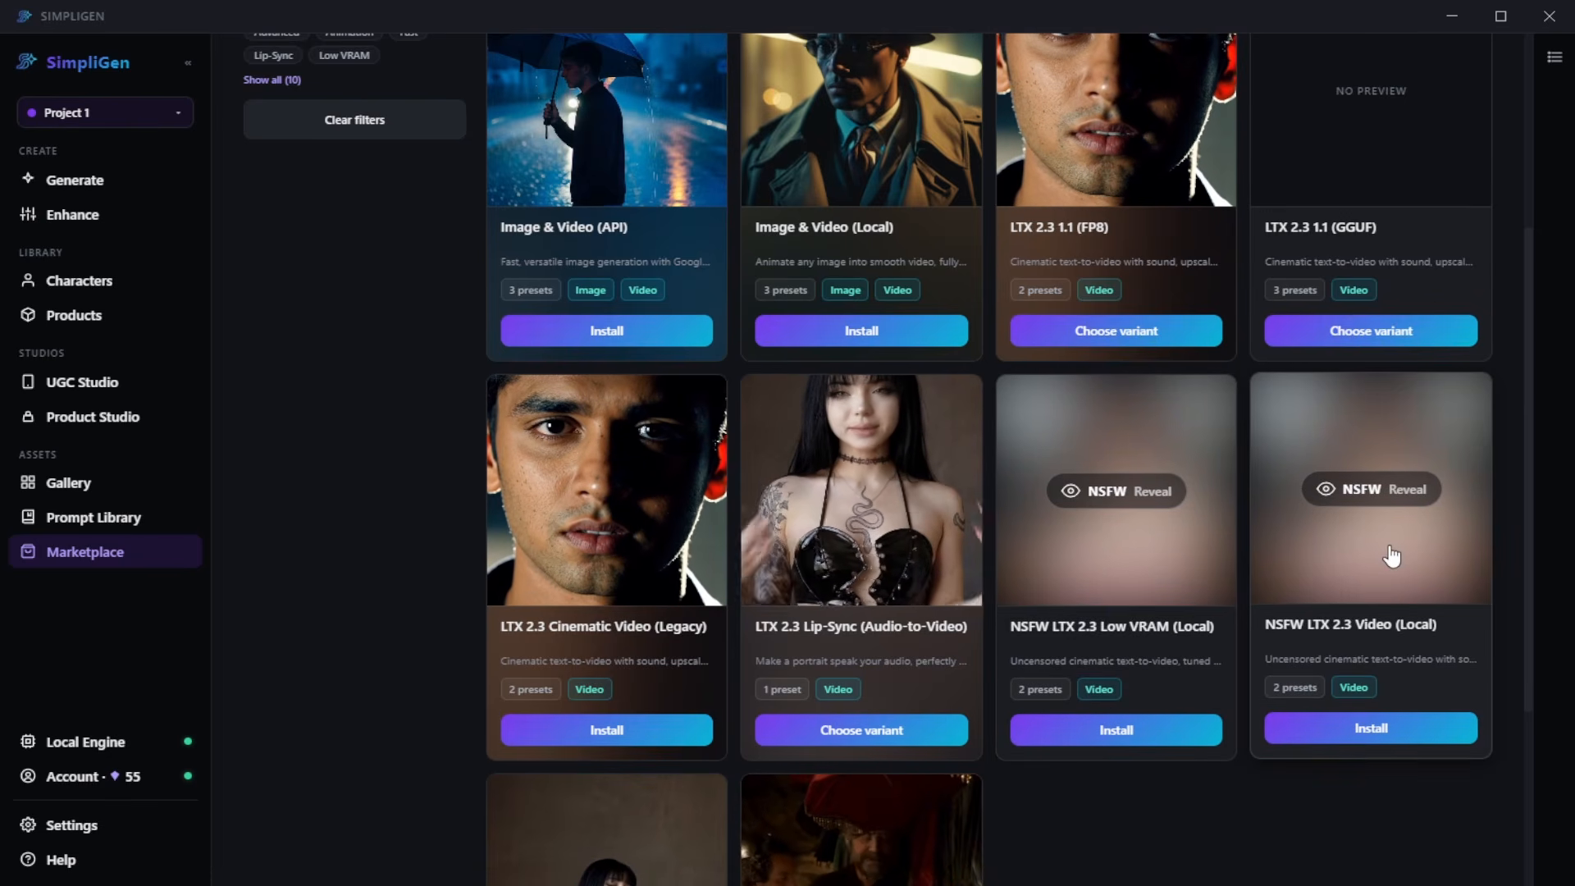
- Browse the Preset Store's character packs, UGC recipes and product recipes
left_click(417, 130)
scroll(748, 418, "down", 10)
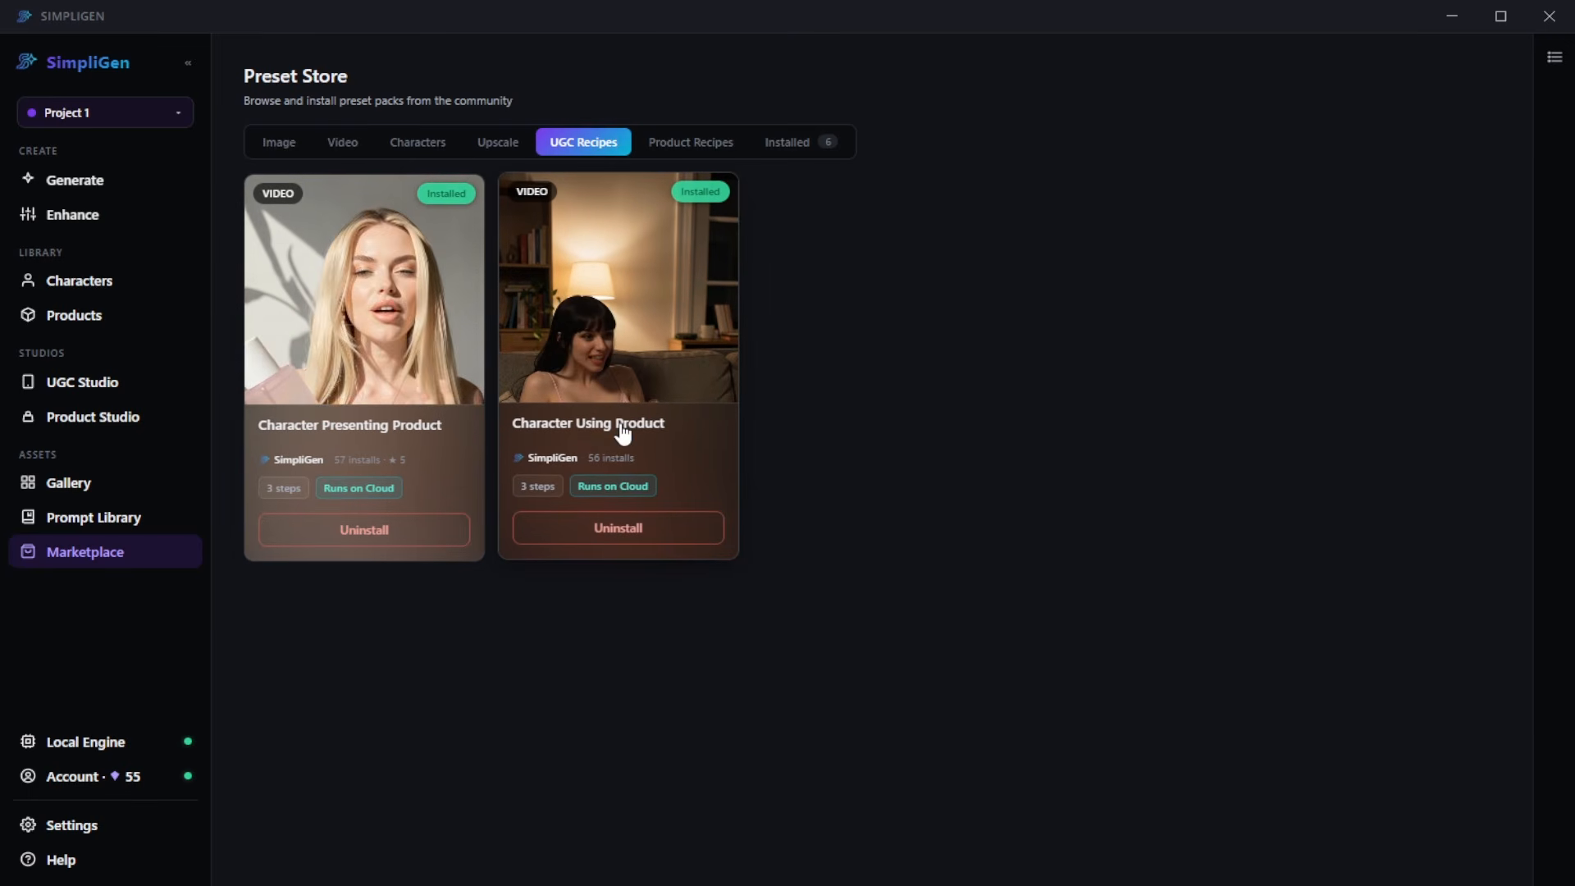
left_click(691, 142)
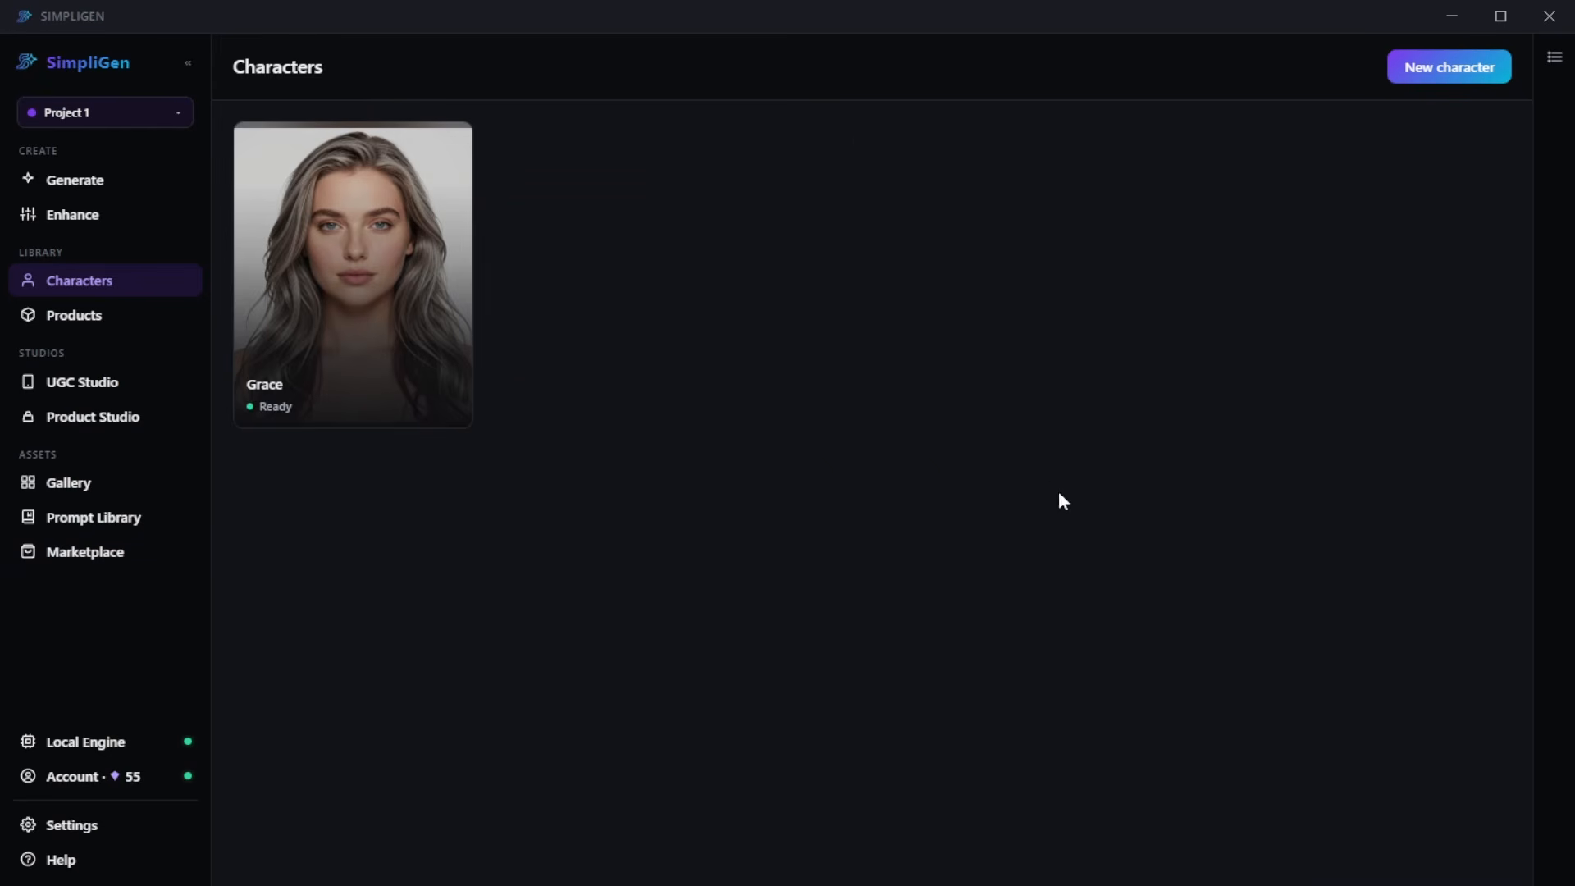
- Start a new character named Alice with gender Woman and choose to generate a base image
left_click(1431, 69)
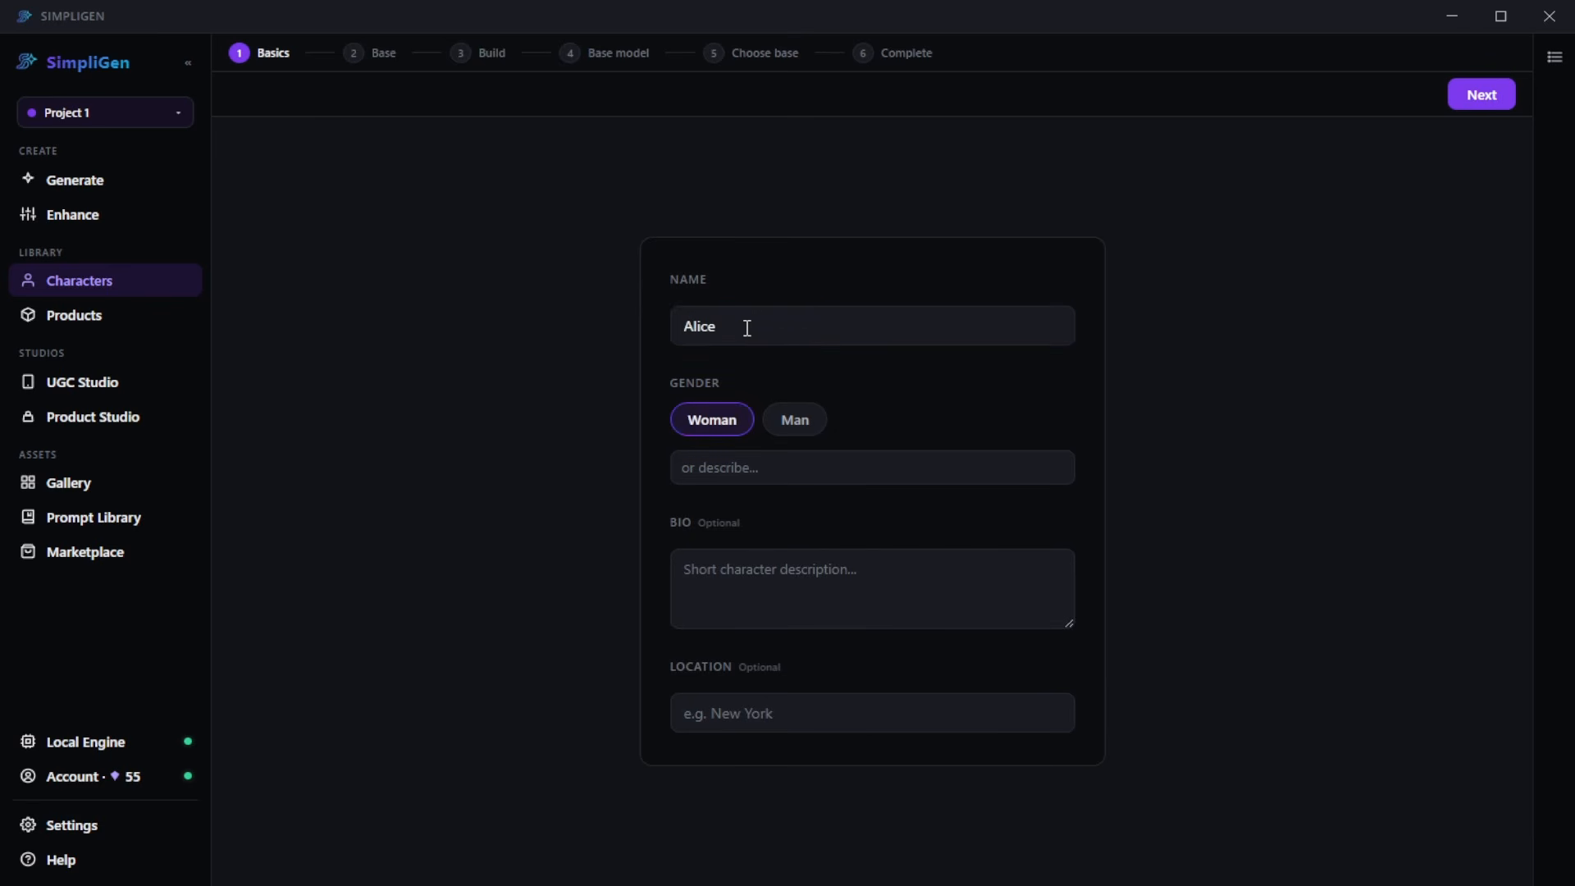
left_click(1477, 97)
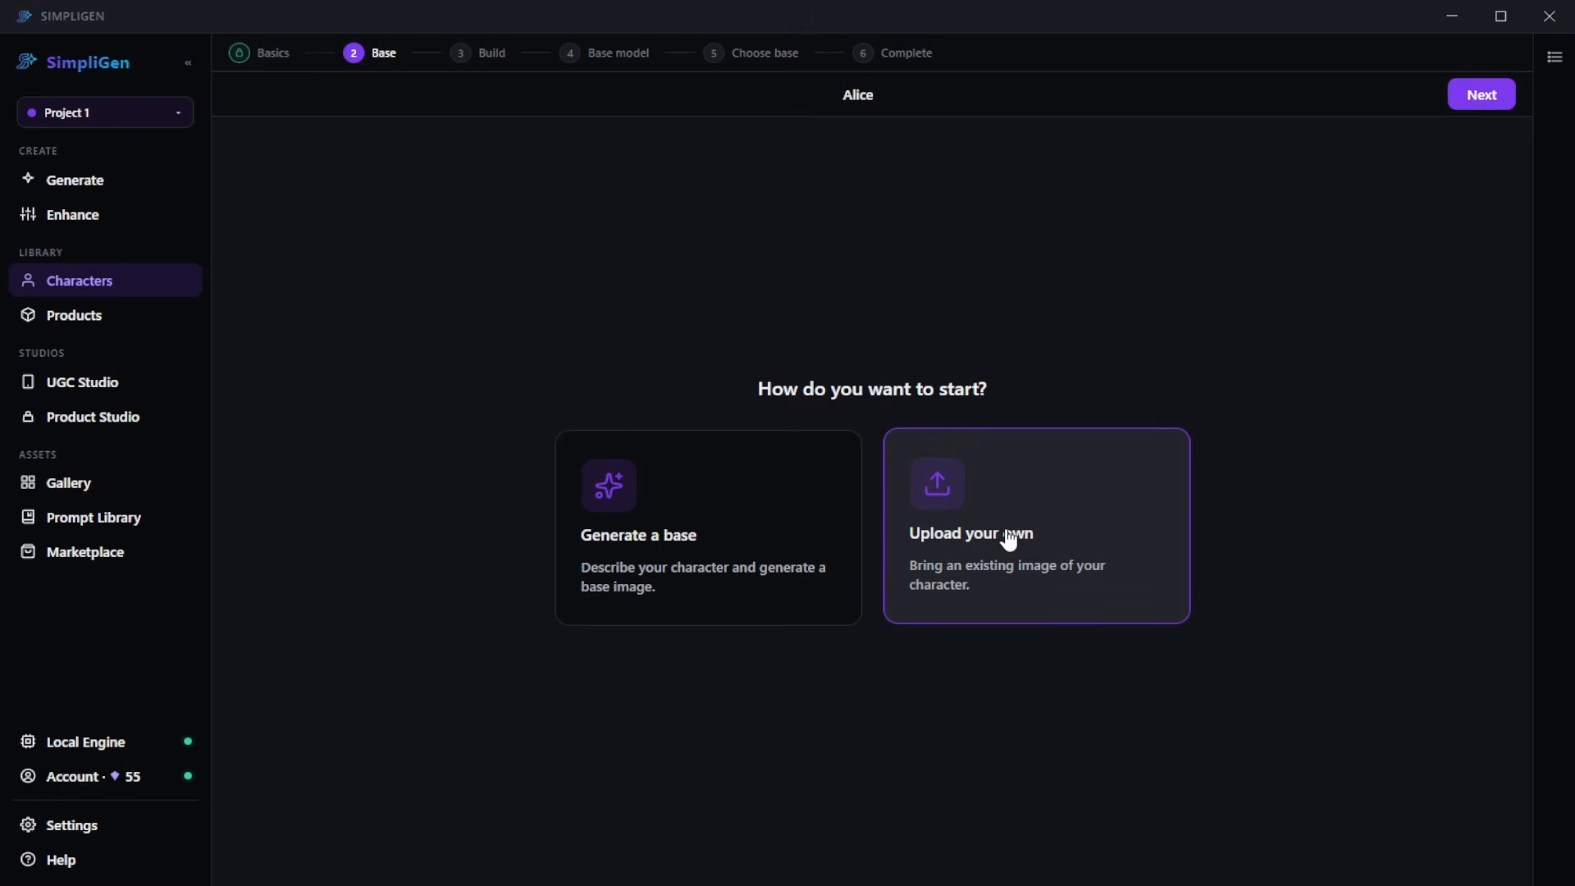
left_click(690, 543)
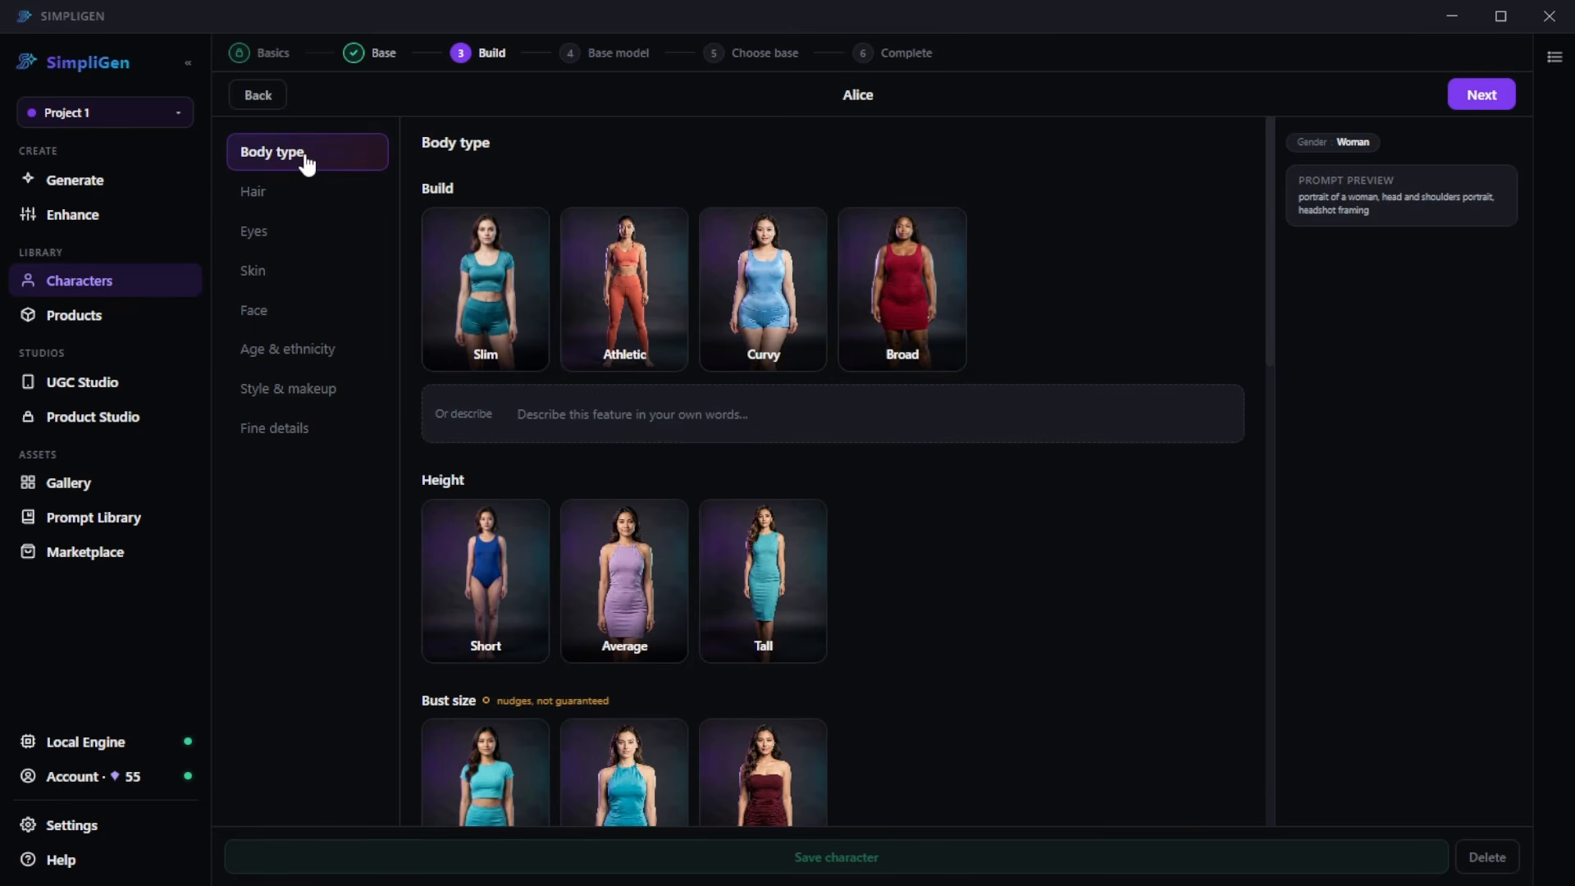
- Look through the hair, eyes, skin and body type options and the prompt preview for the new character
left_click(301, 193)
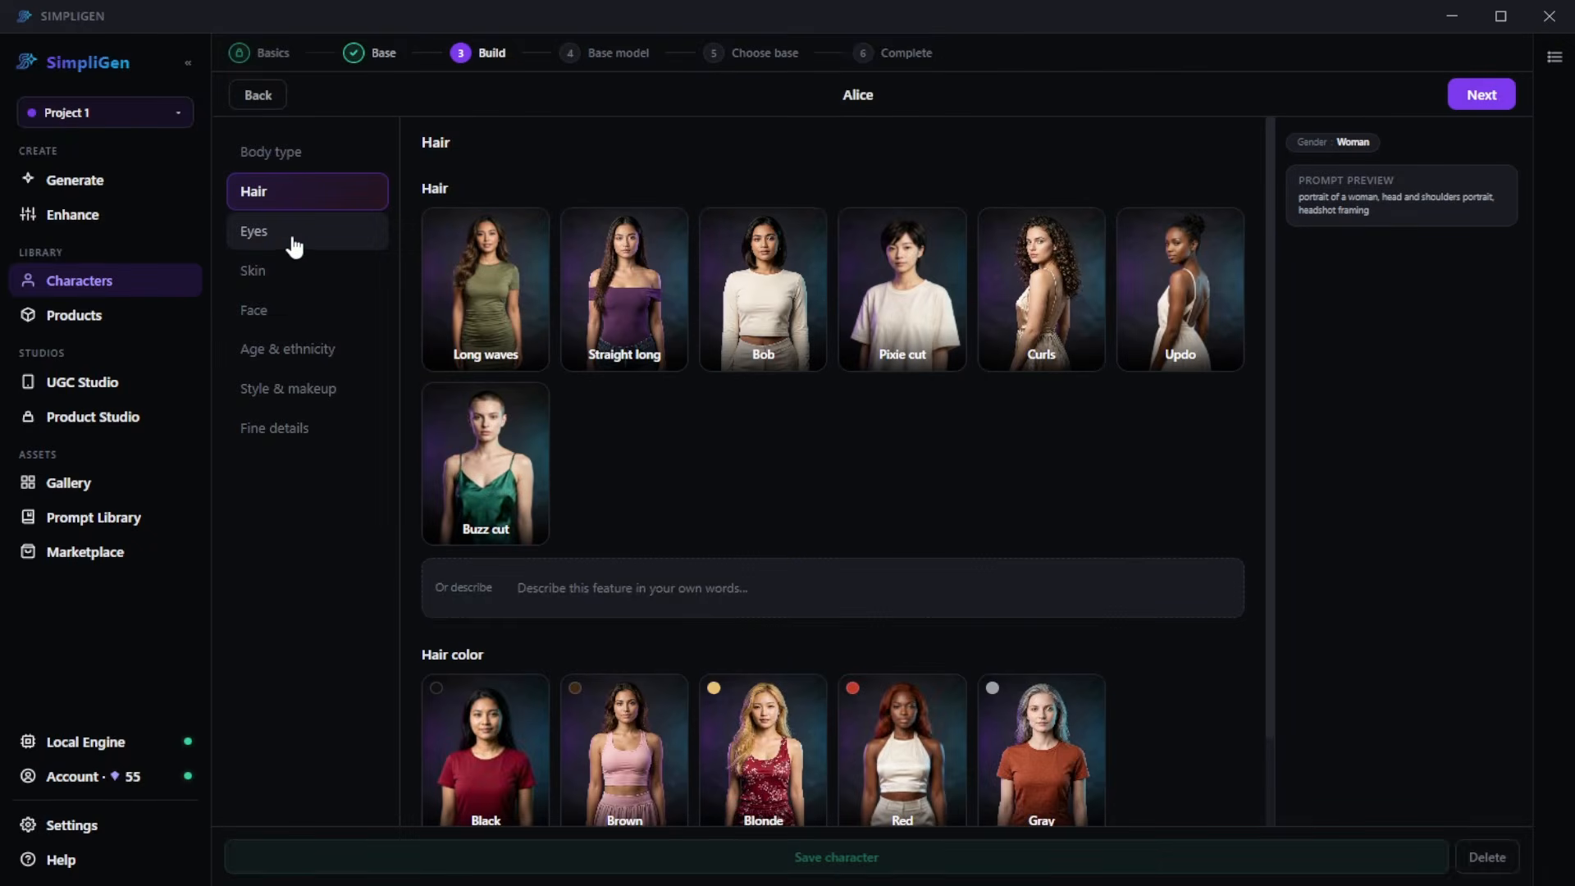
left_click(295, 236)
left_click(292, 272)
left_click(268, 157)
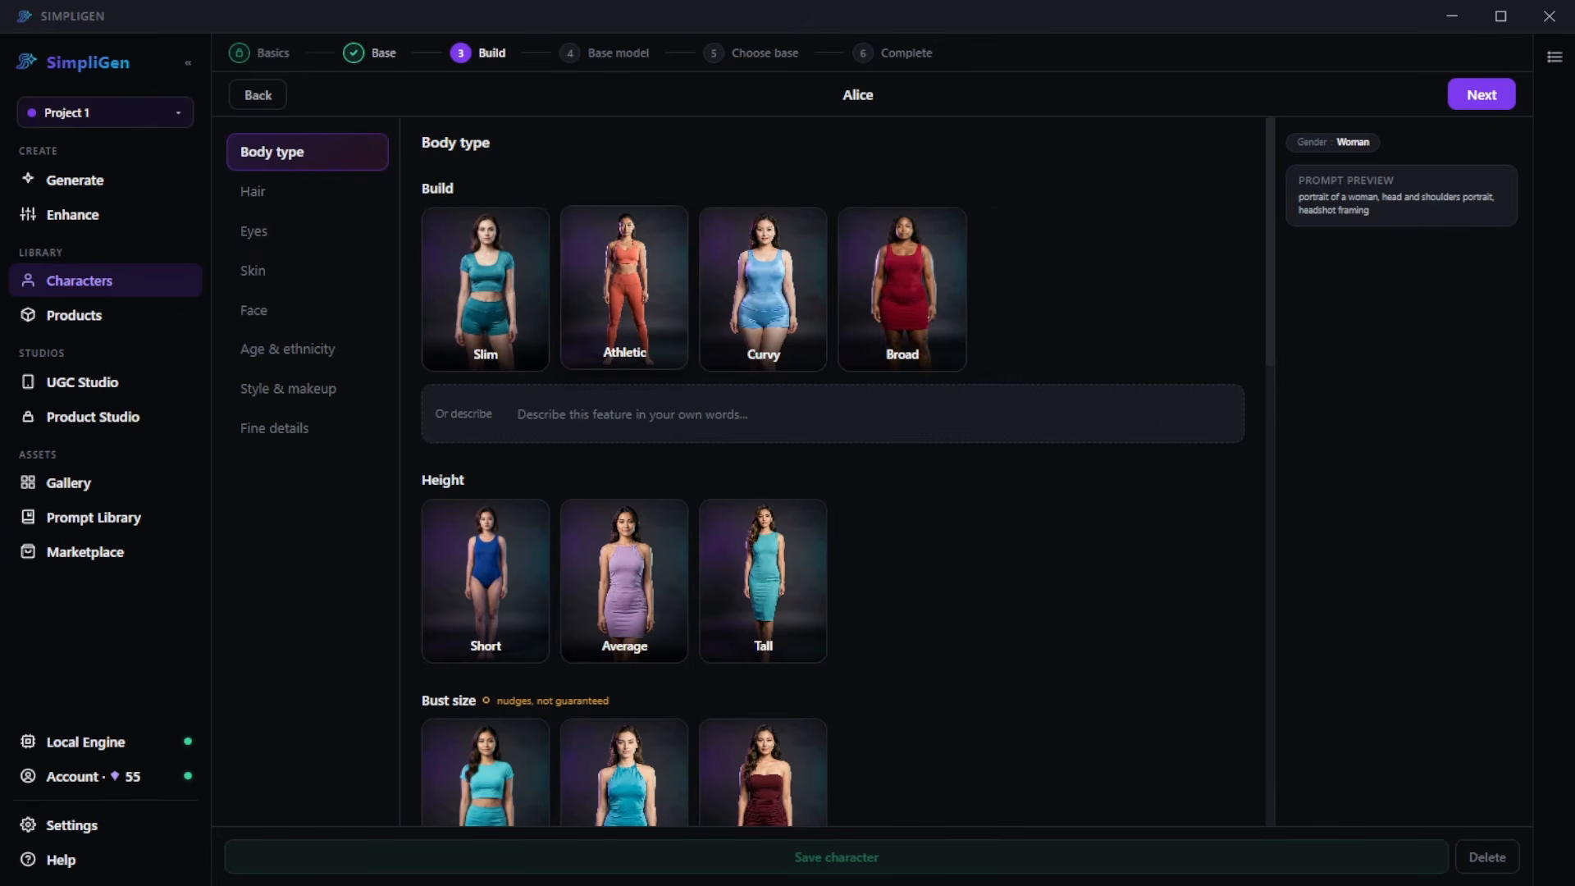
scroll(623, 287, "down", 1)
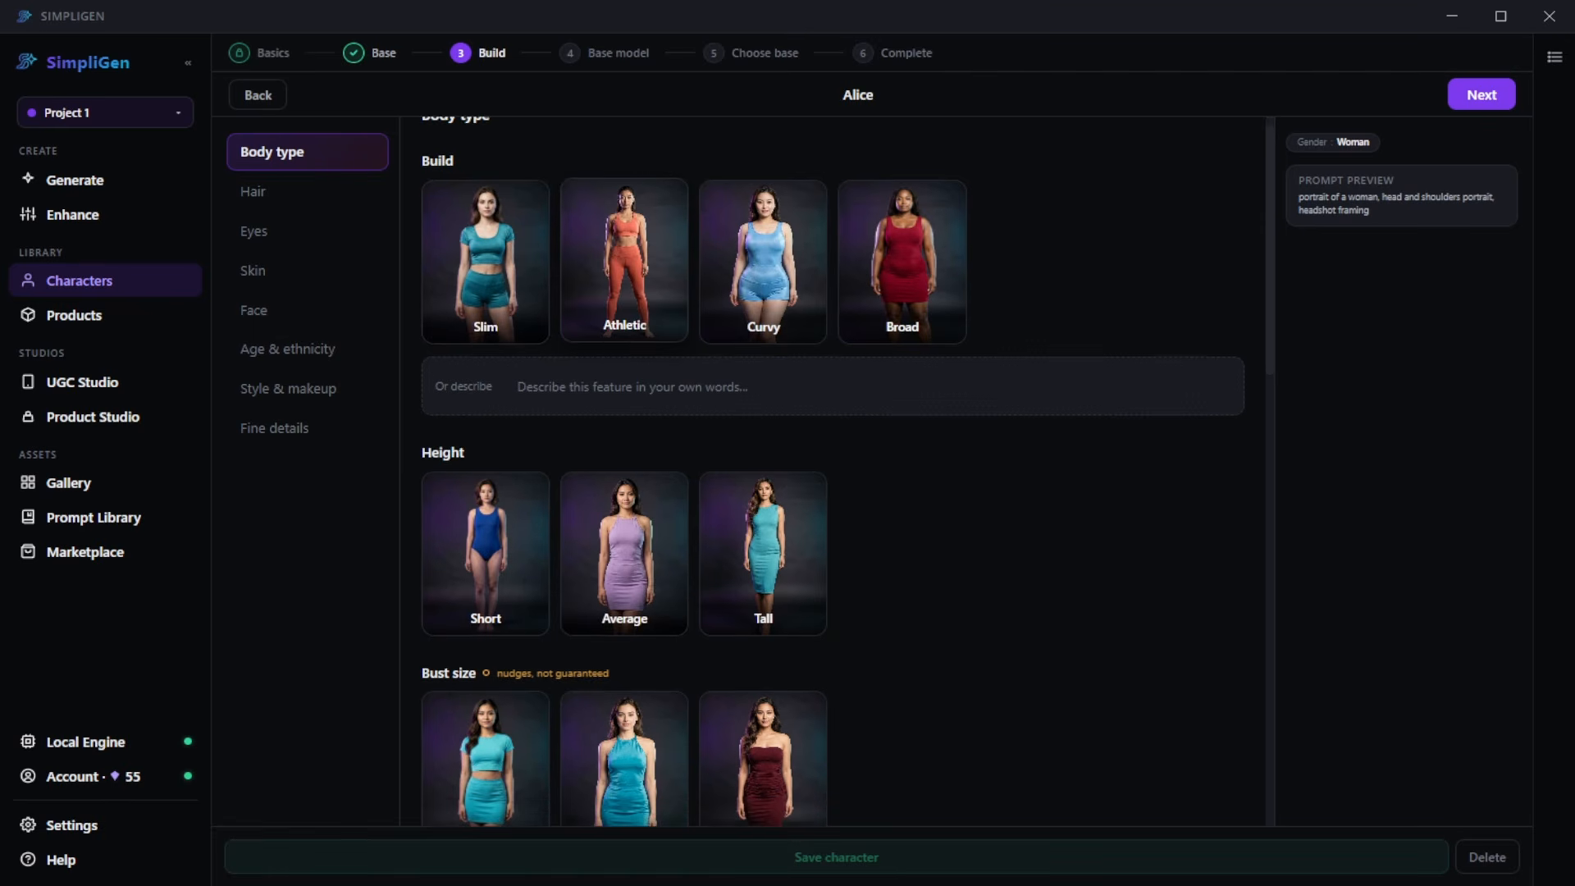
scroll(624, 287, "up", 1)
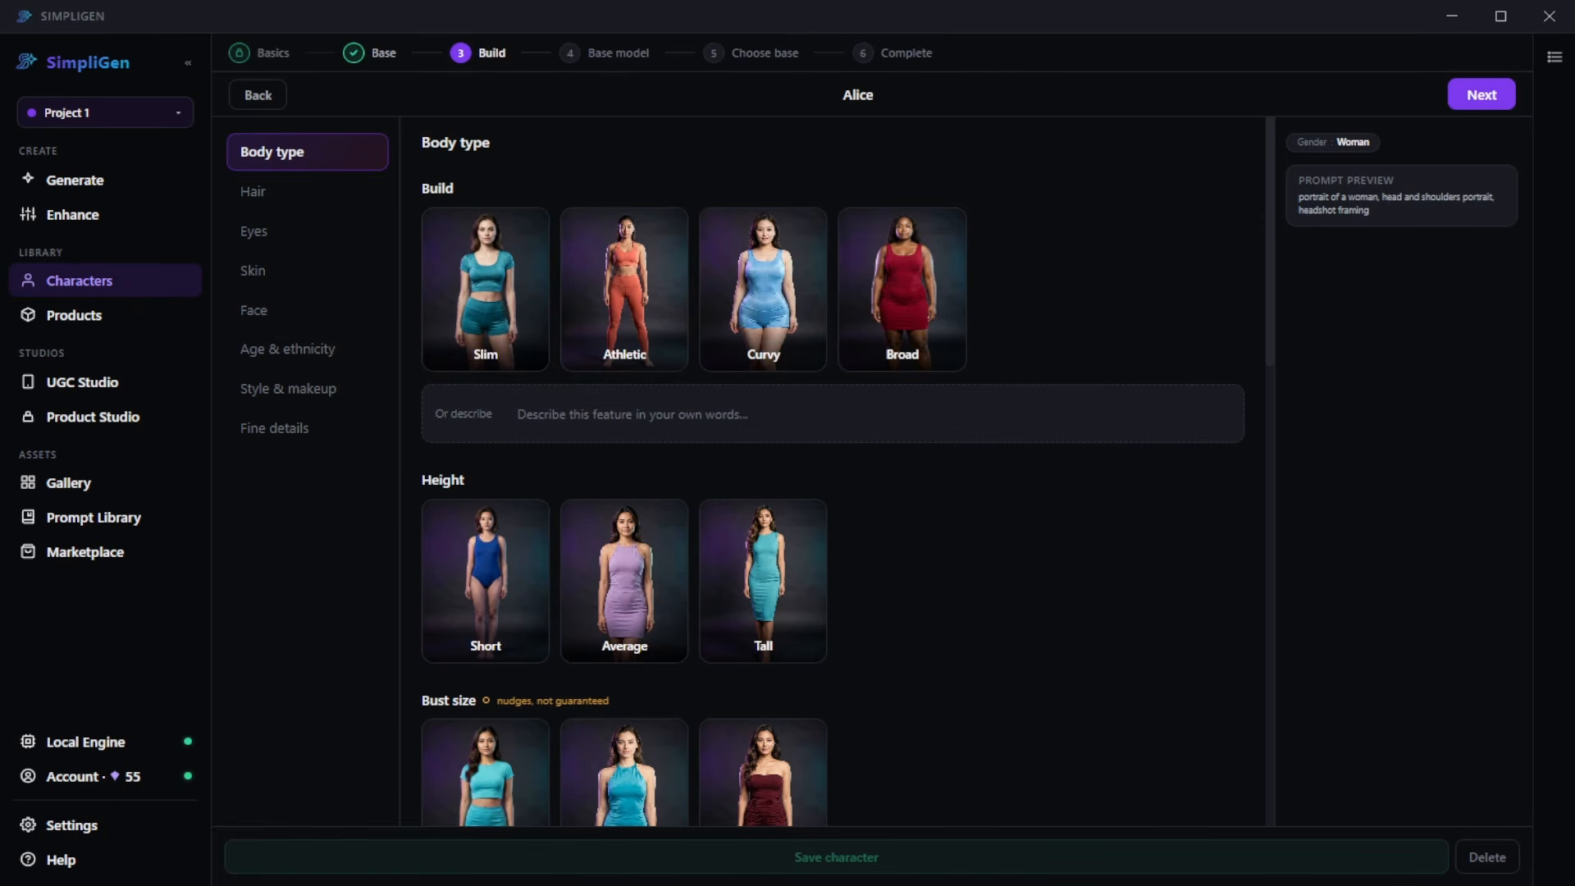
left_click_drag(1319, 187, 1447, 216)
left_click(1448, 216)
- Give the character an Athletic build, Average height and Large bust size
left_click(644, 328)
scroll(673, 422, "down", 3)
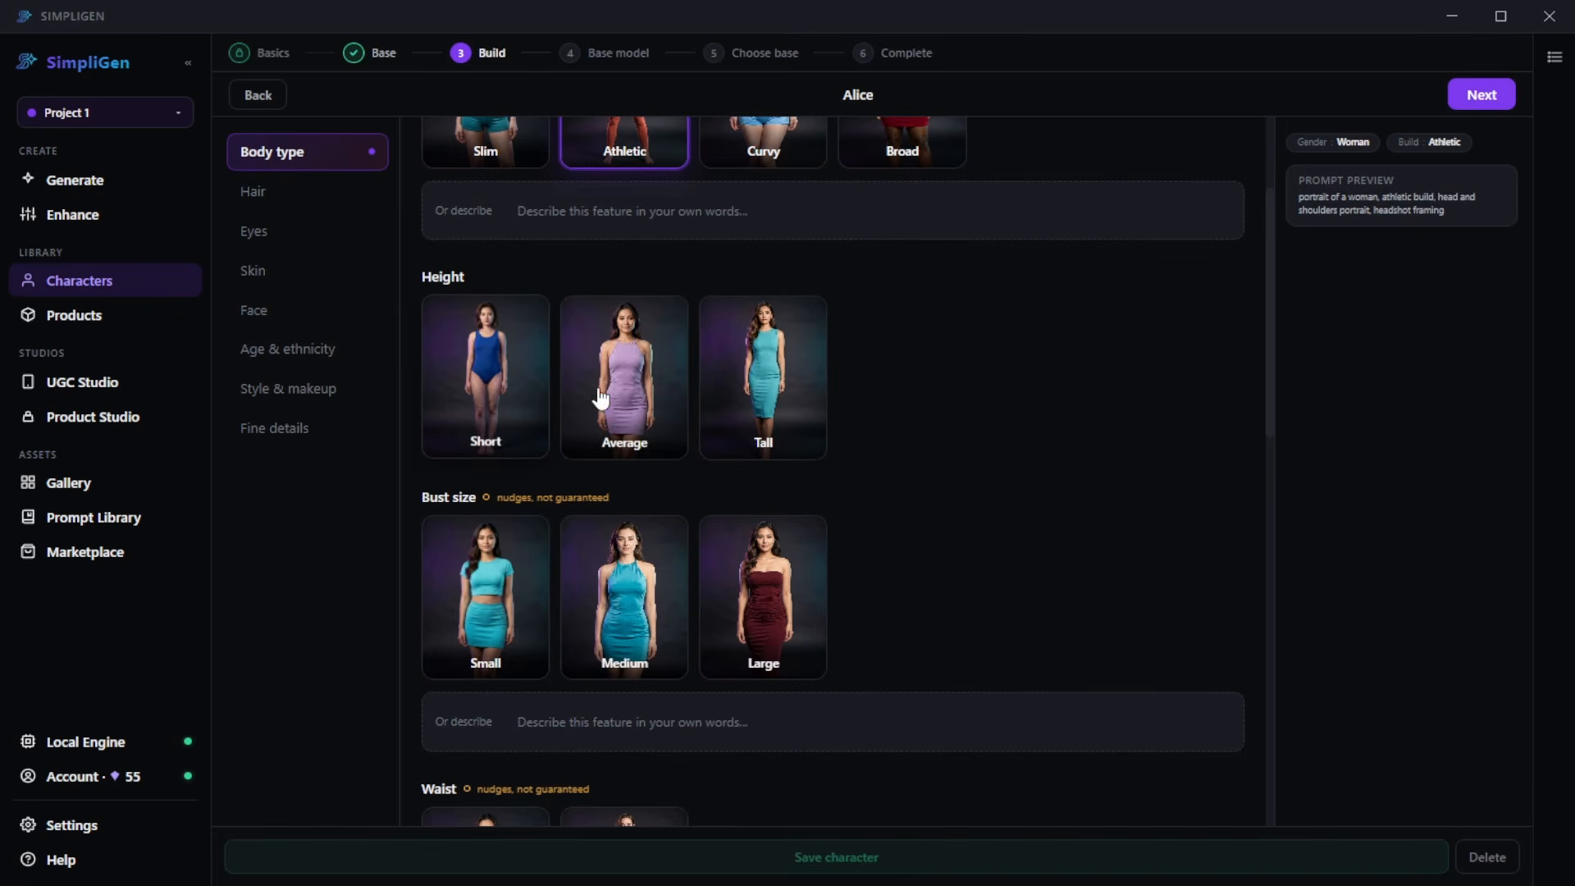
left_click(631, 397)
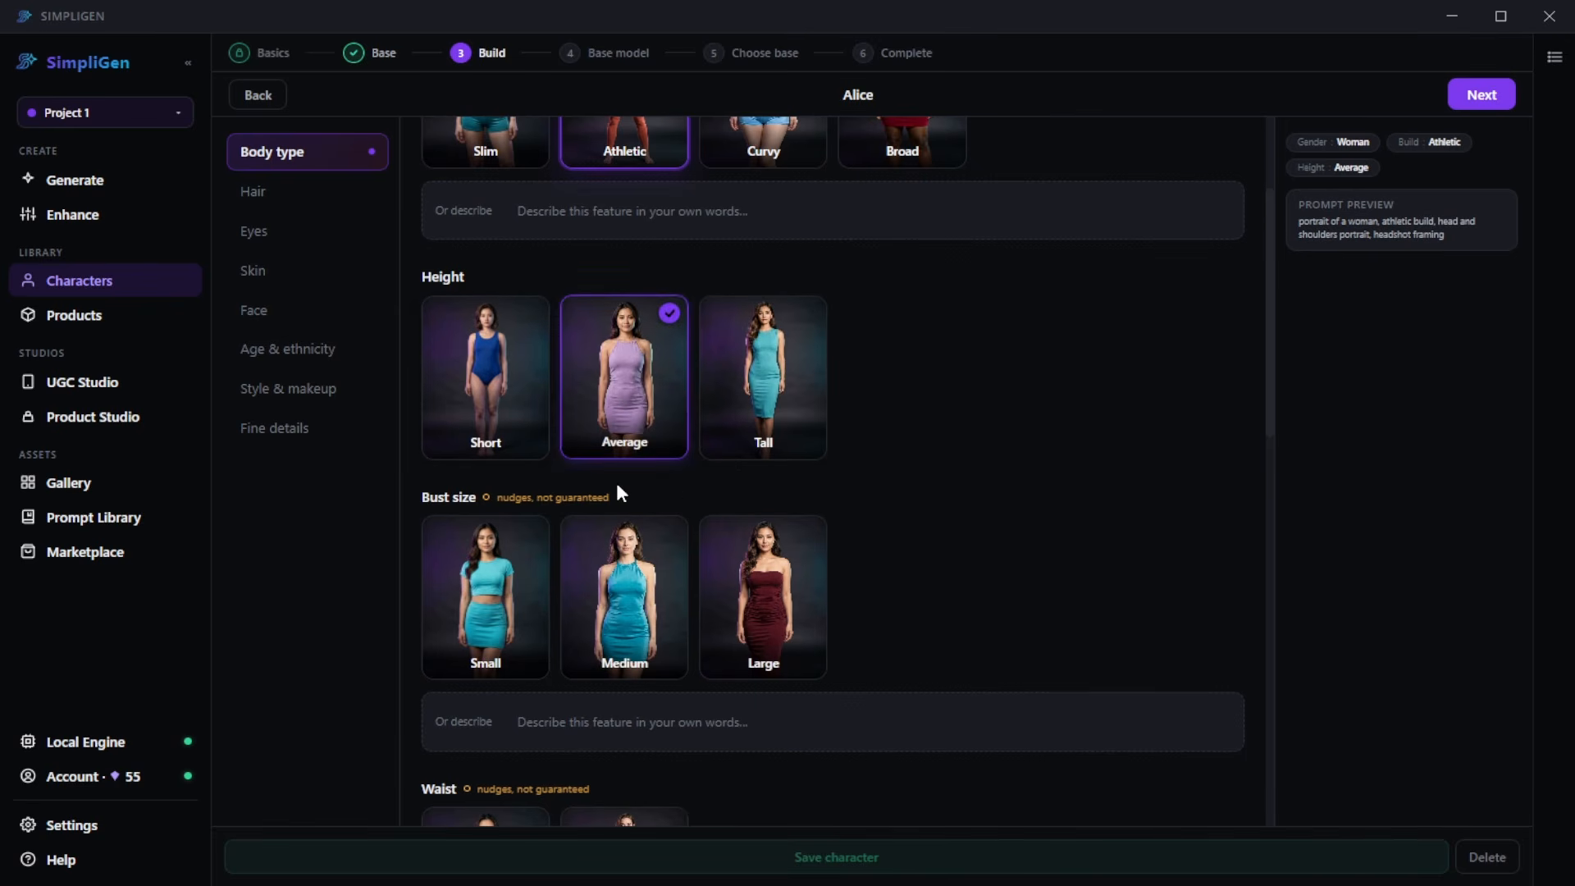
scroll(617, 489, "down", 3)
left_click(704, 435)
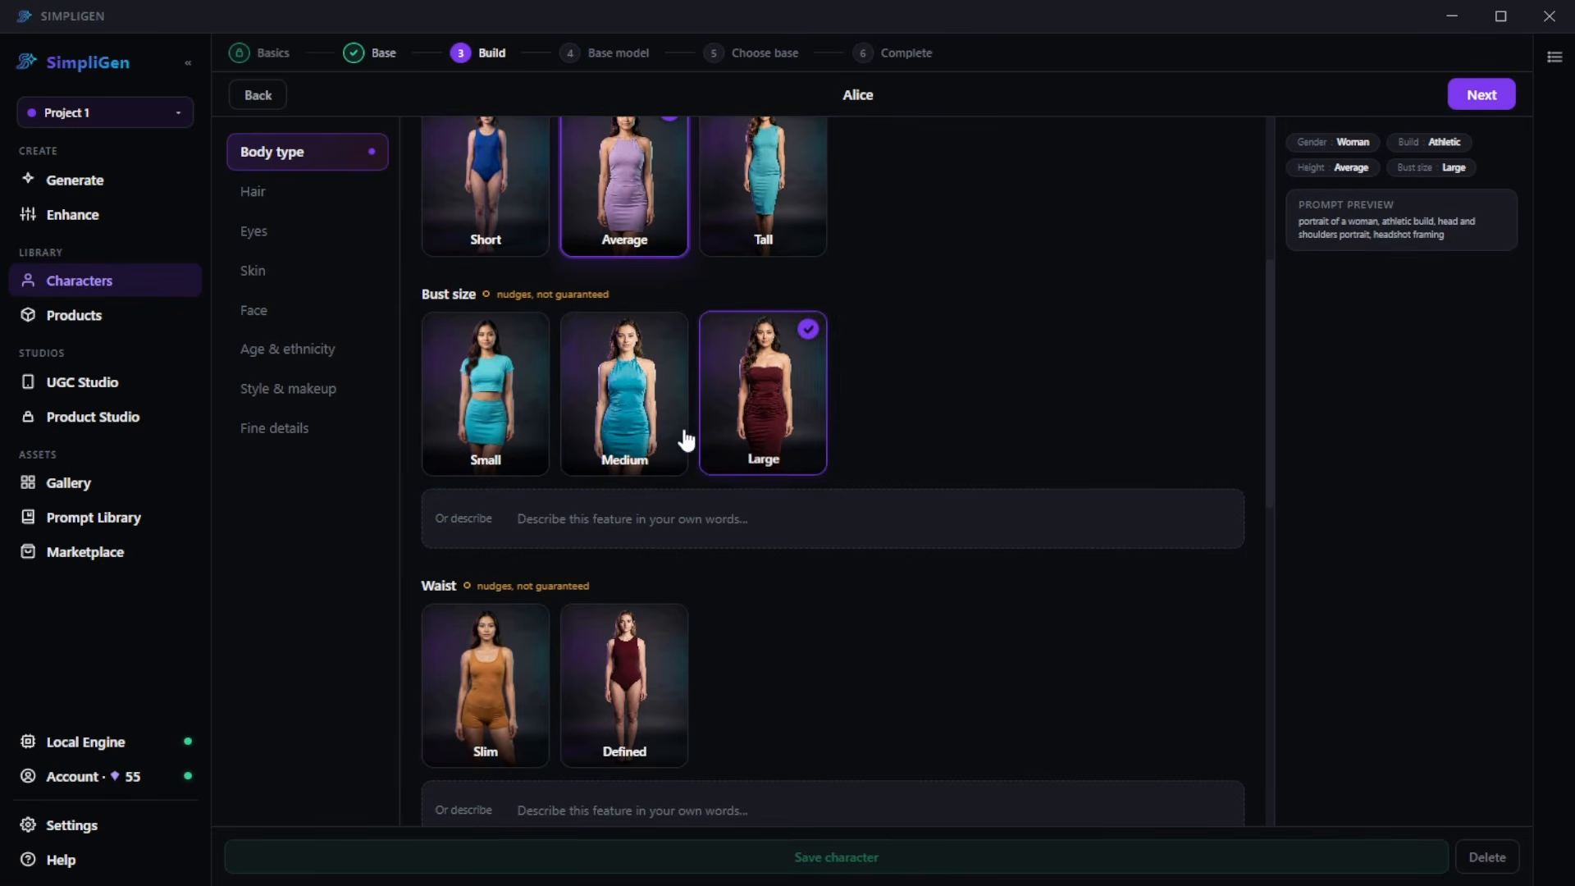
- Set the character's waist to Slim and her hips to Wide
scroll(574, 435, "down", 4)
left_click(475, 415)
scroll(509, 427, "down", 4)
left_click(650, 402)
scroll(492, 458, "down", 3)
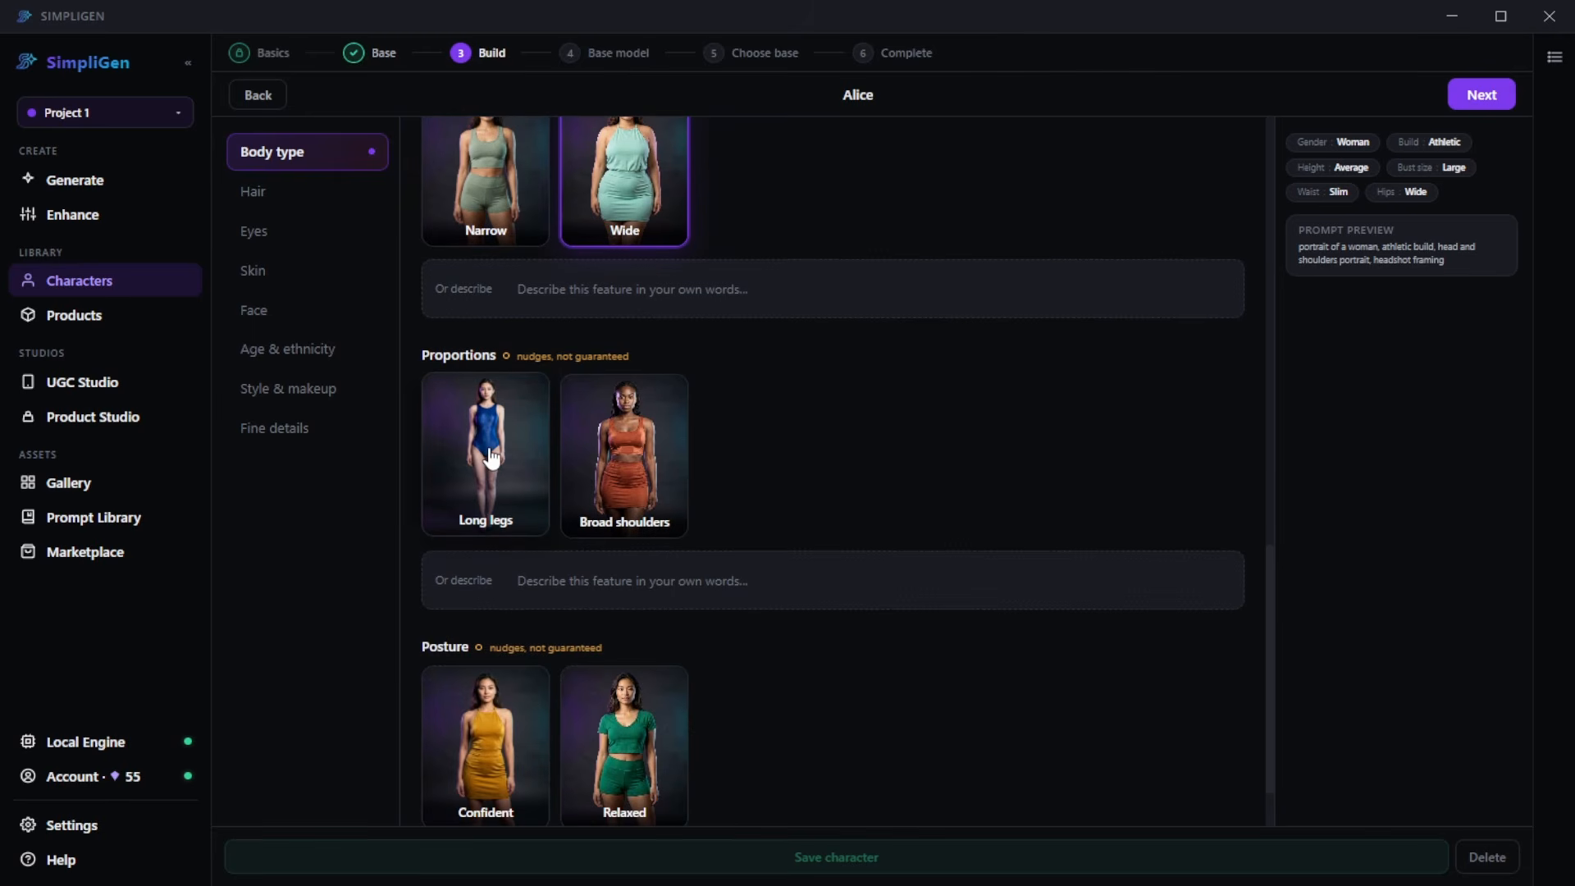
- Set the character's posture to Relaxed and her hairstyle to Bob
scroll(492, 452, "down", 2)
left_click(621, 657)
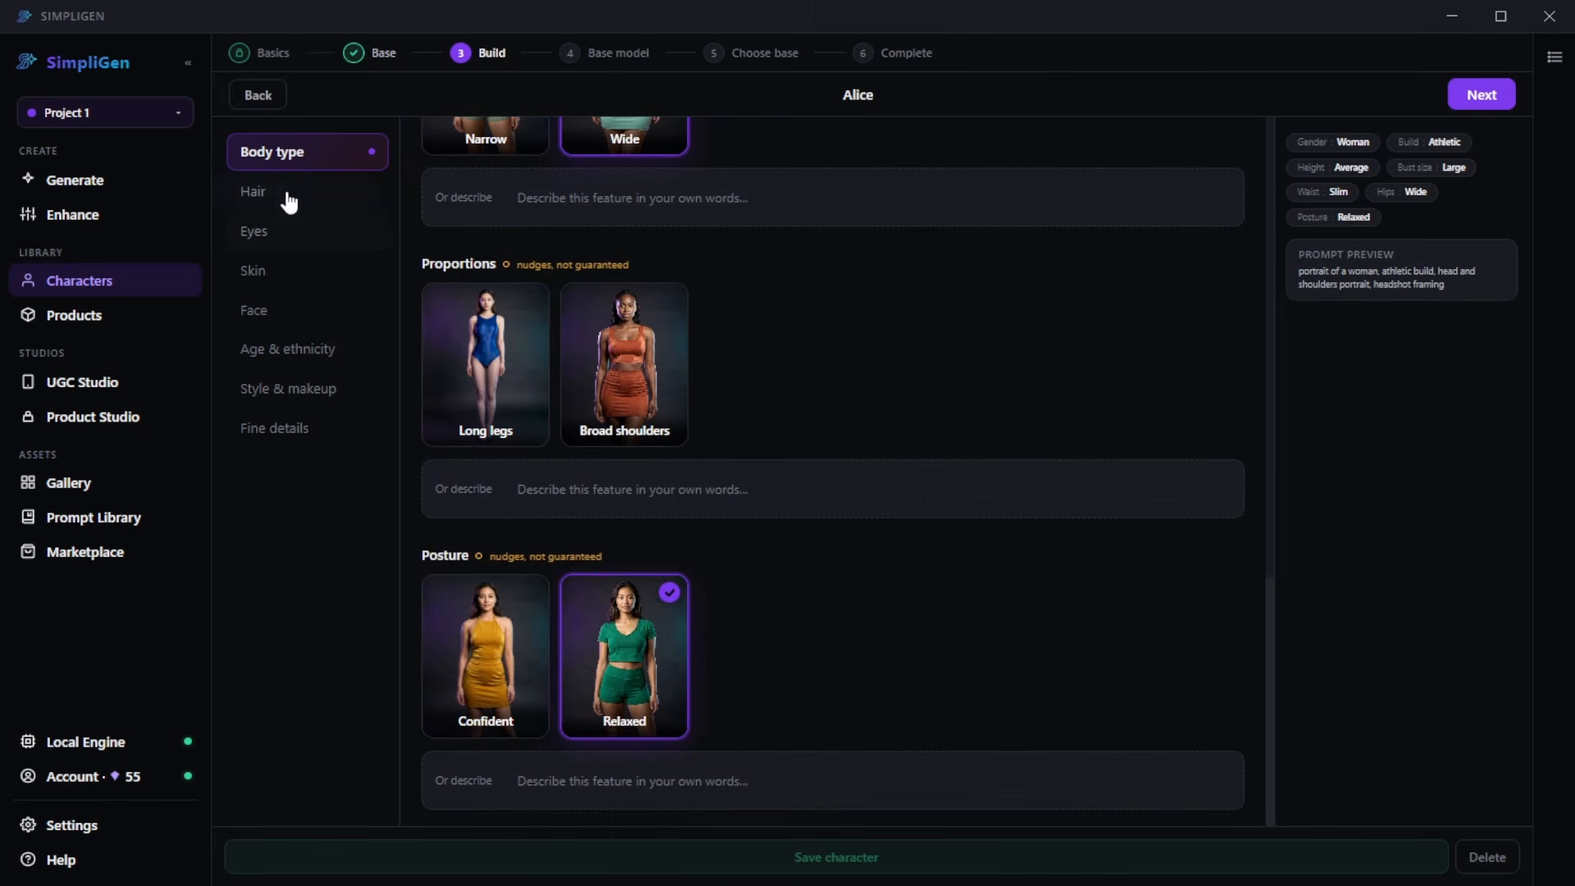
left_click(287, 194)
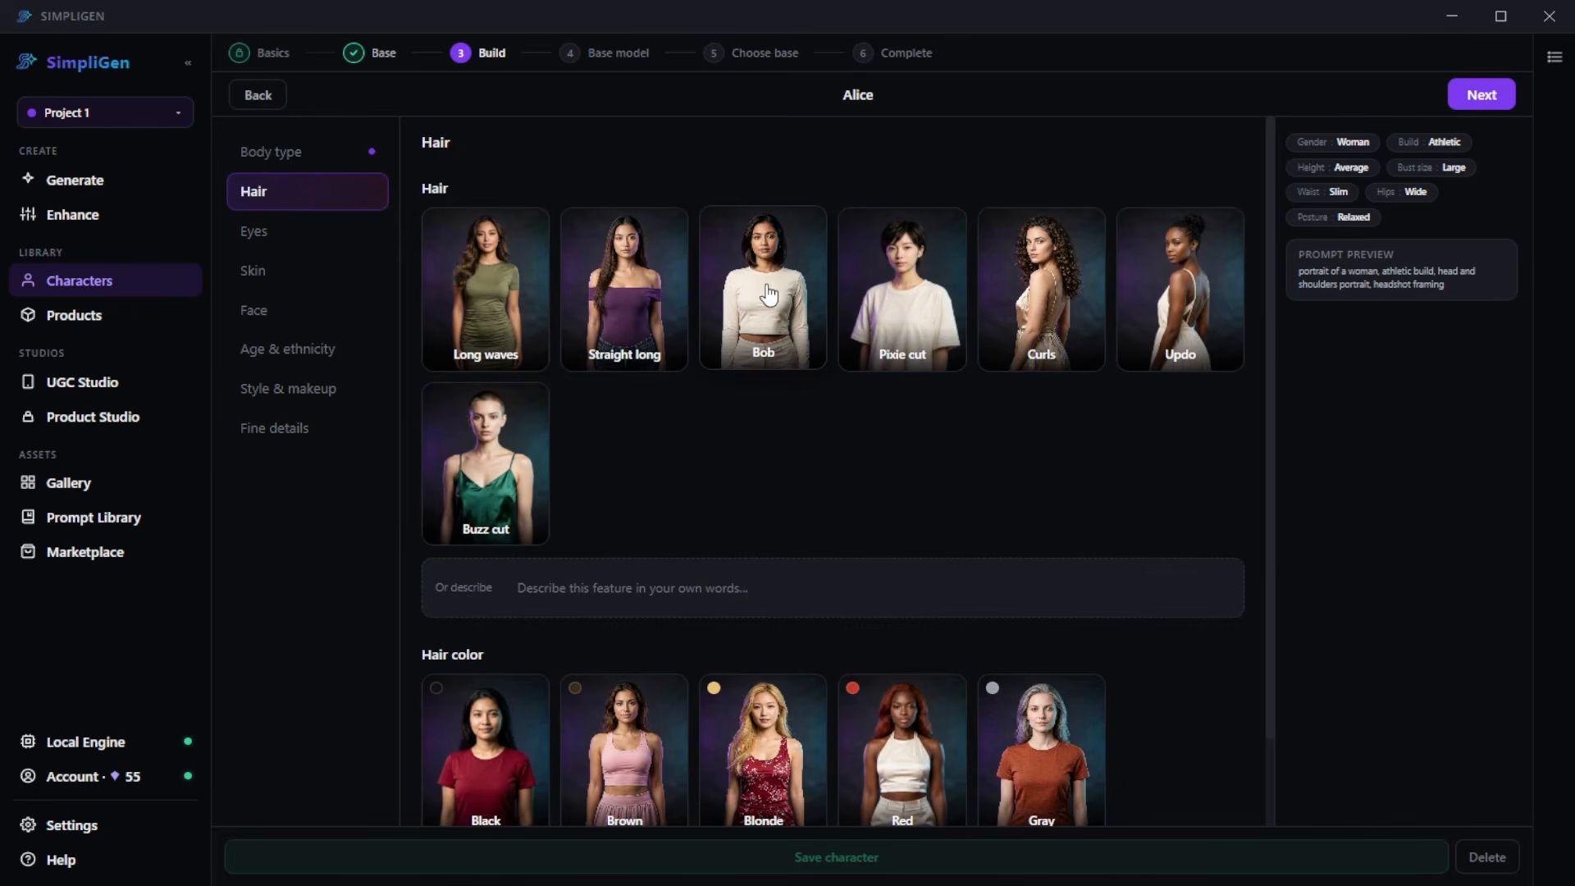
left_click(812, 357)
scroll(834, 377, "down", 1)
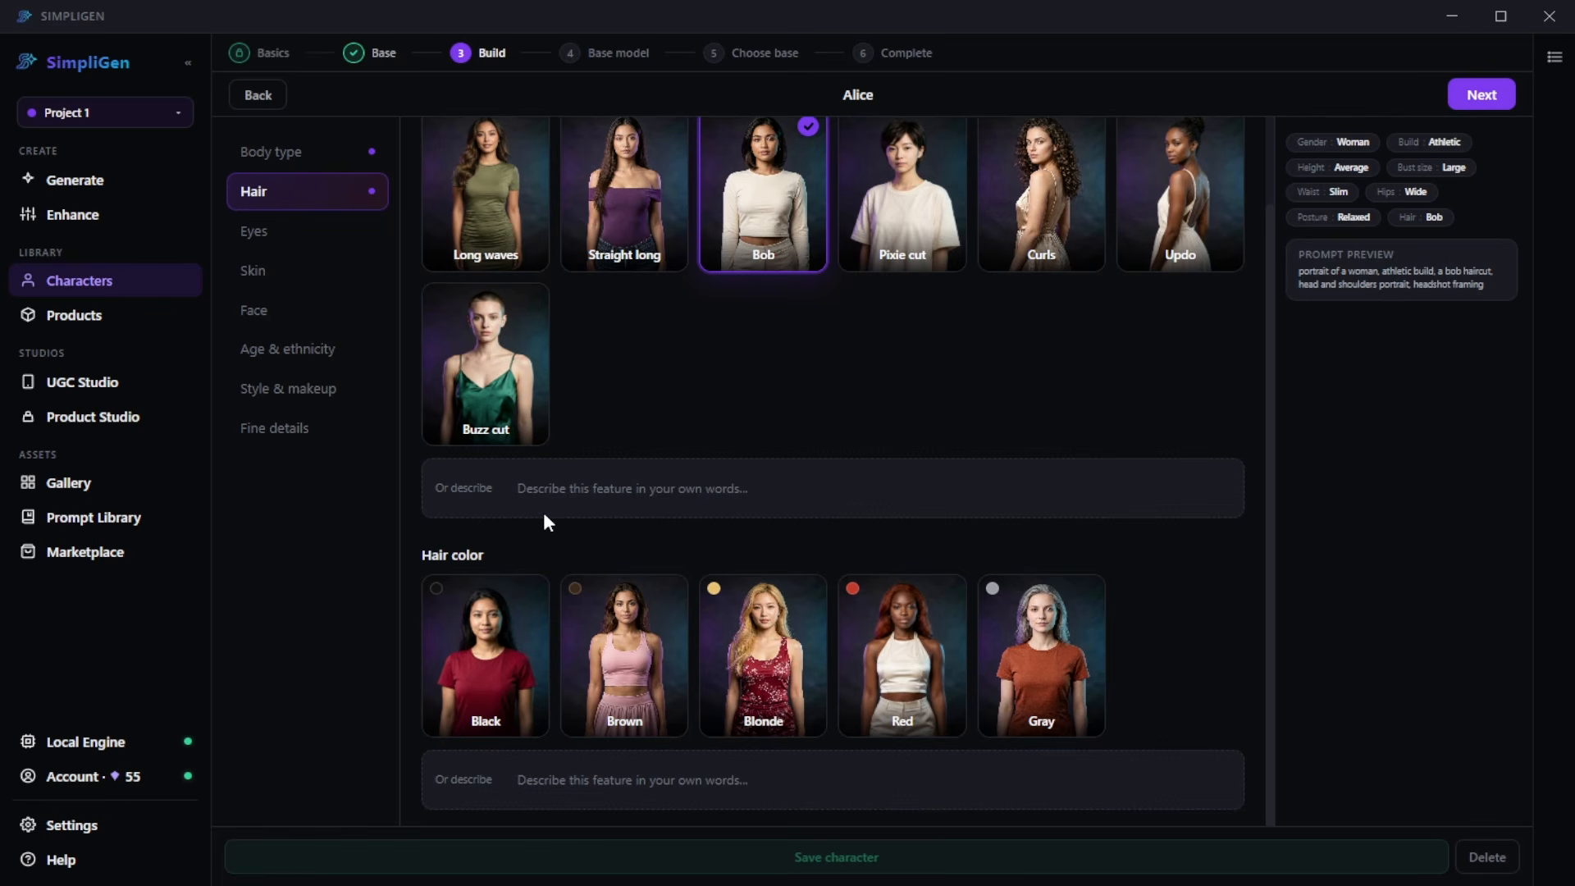
- Set the character's hair color to Blonde, leaving the custom hair descriptions empty
left_click(496, 511)
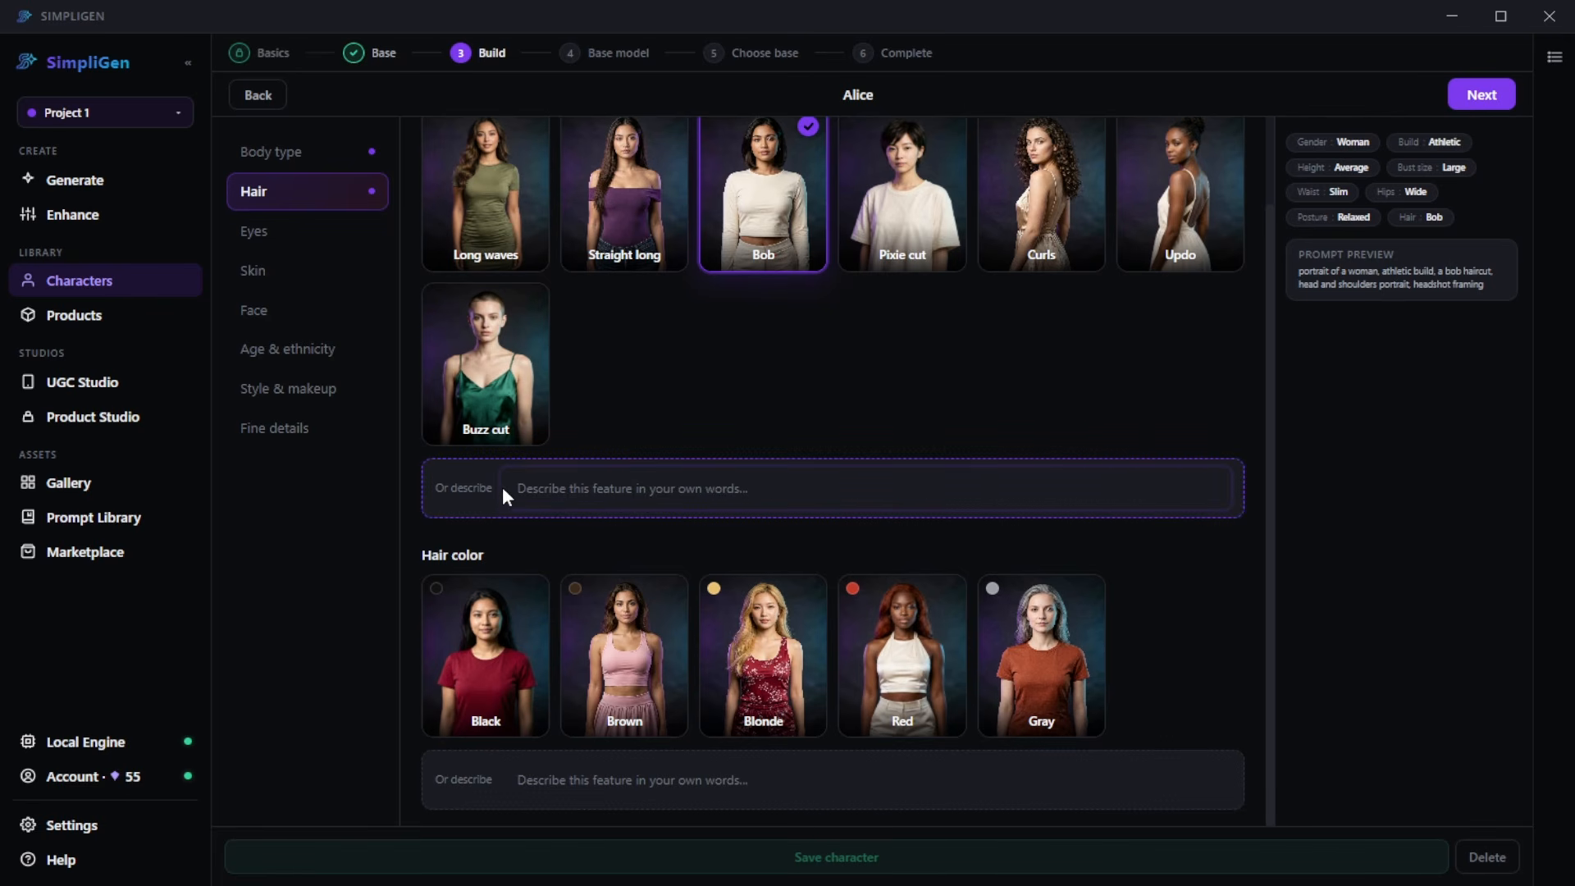
scroll(574, 502, "up", 1)
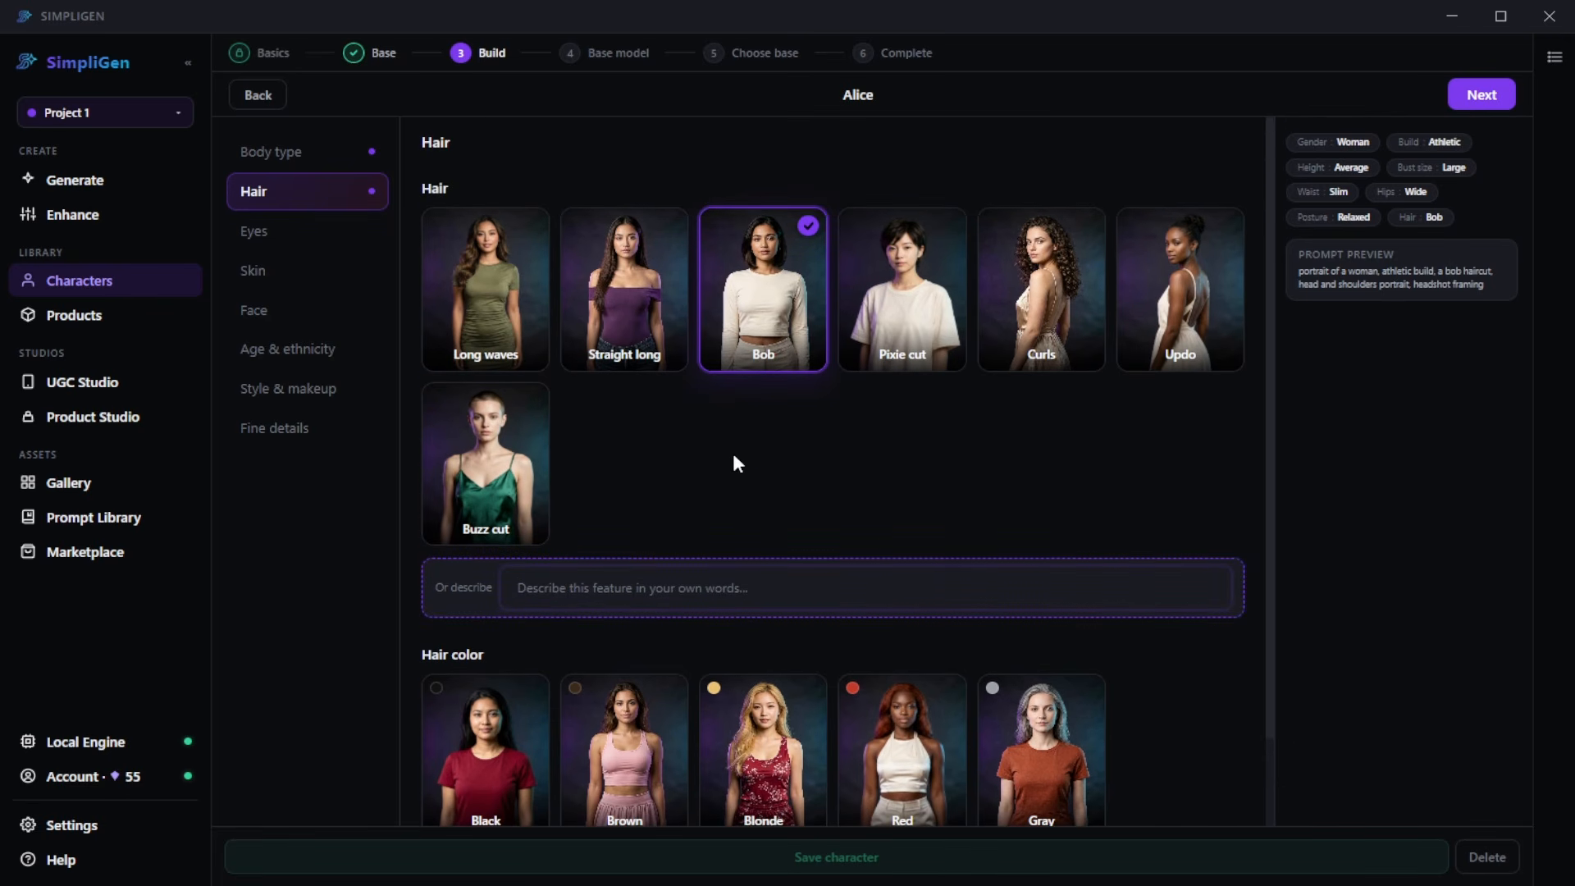
scroll(697, 491, "down", 1)
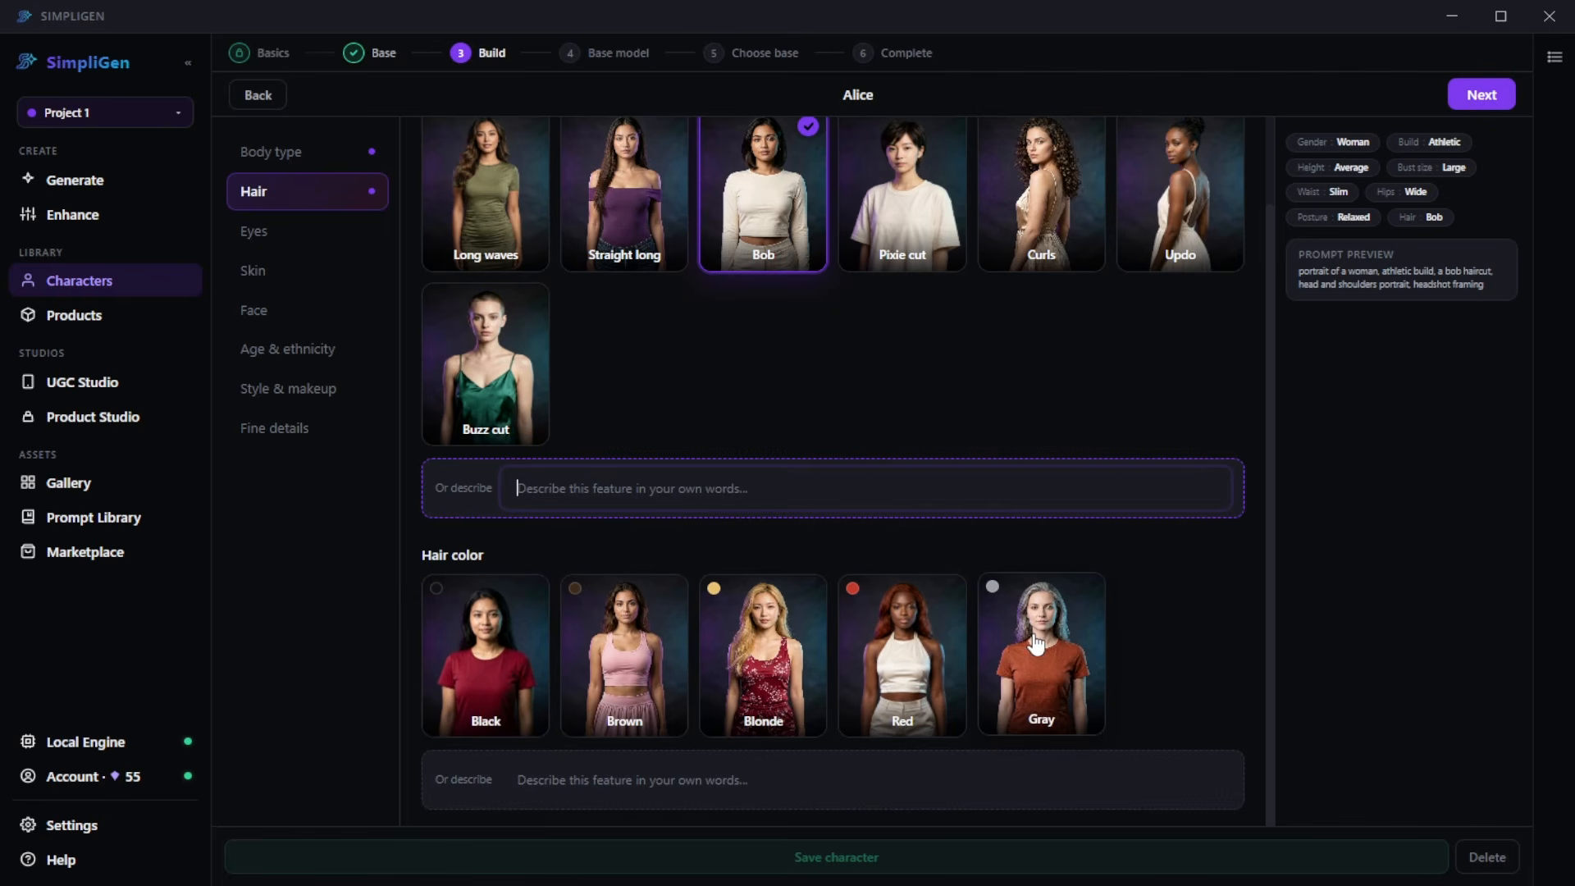
left_click(707, 772)
left_click(802, 681)
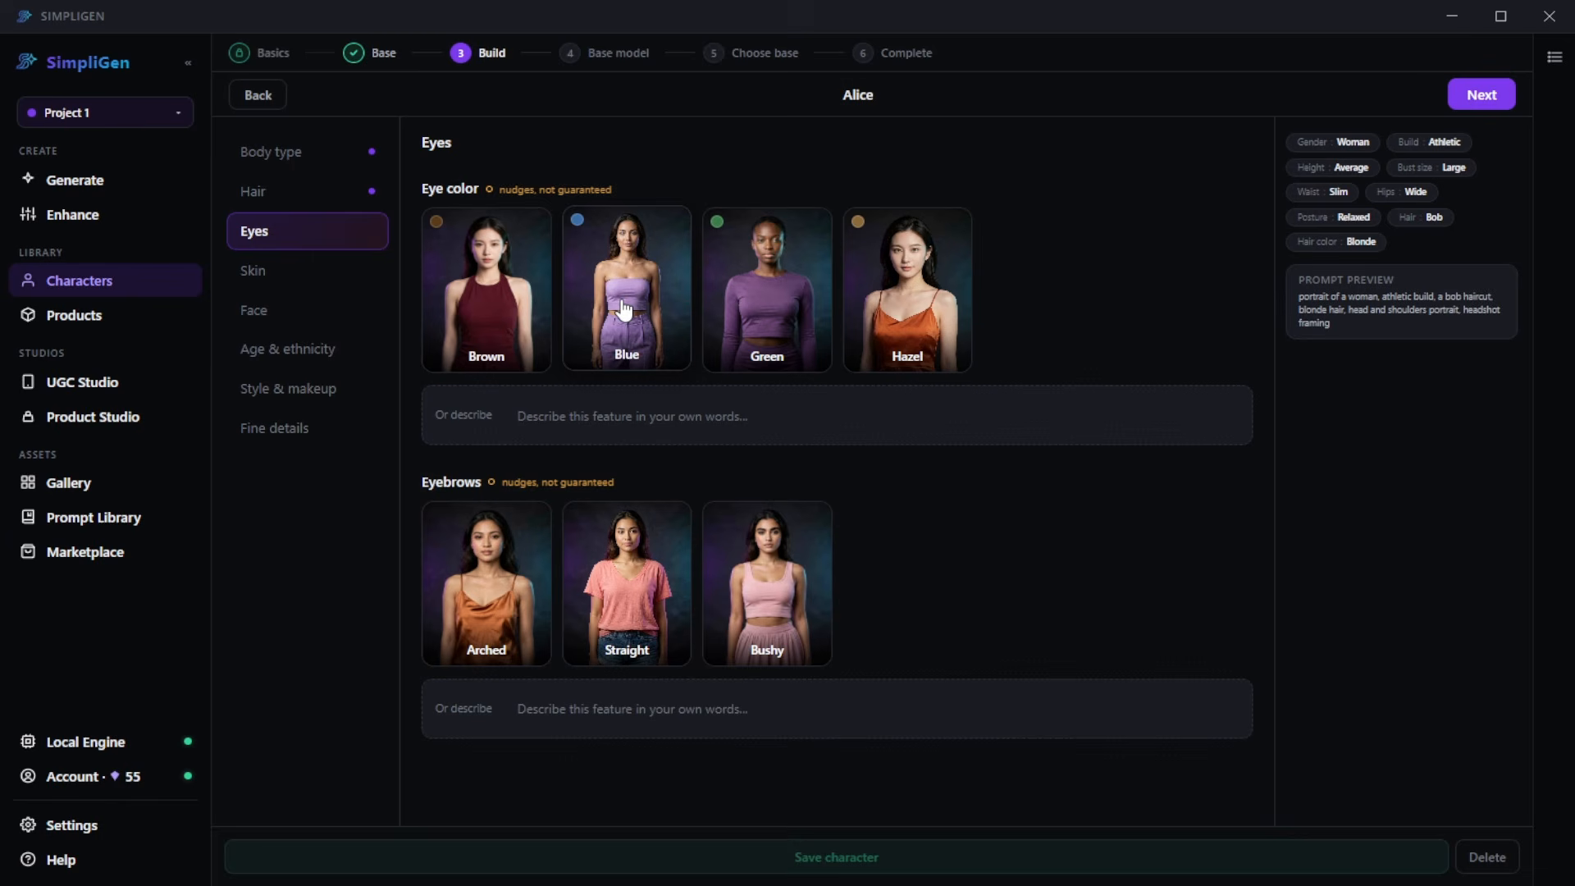
- Give the character Green eyes with Straight eyebrows, and a Light skin tone with no freckles
left_click(760, 308)
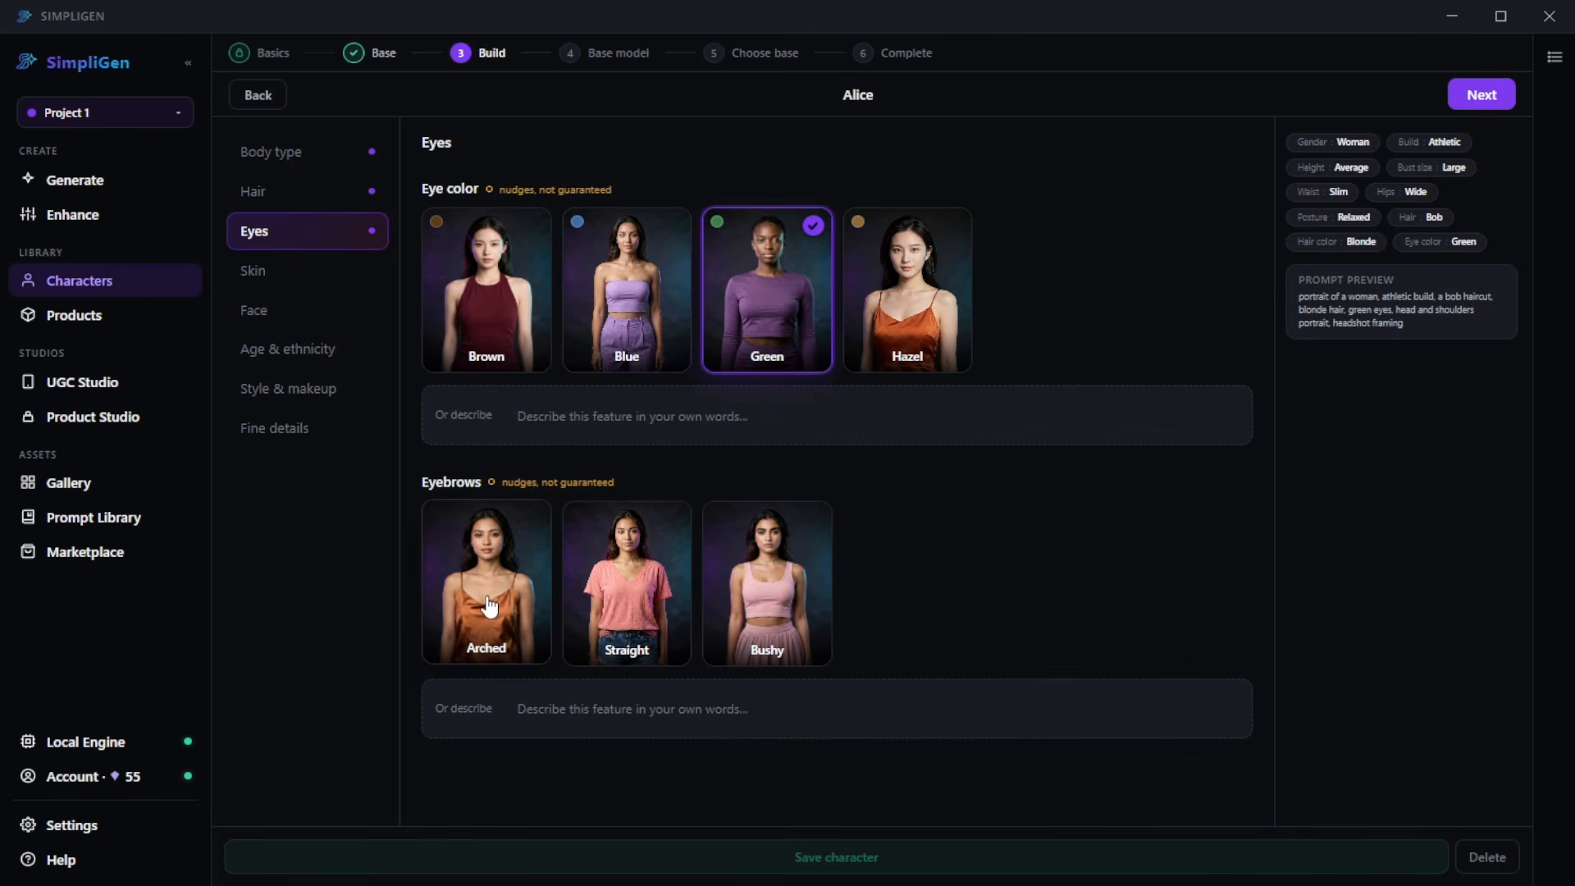
left_click(630, 584)
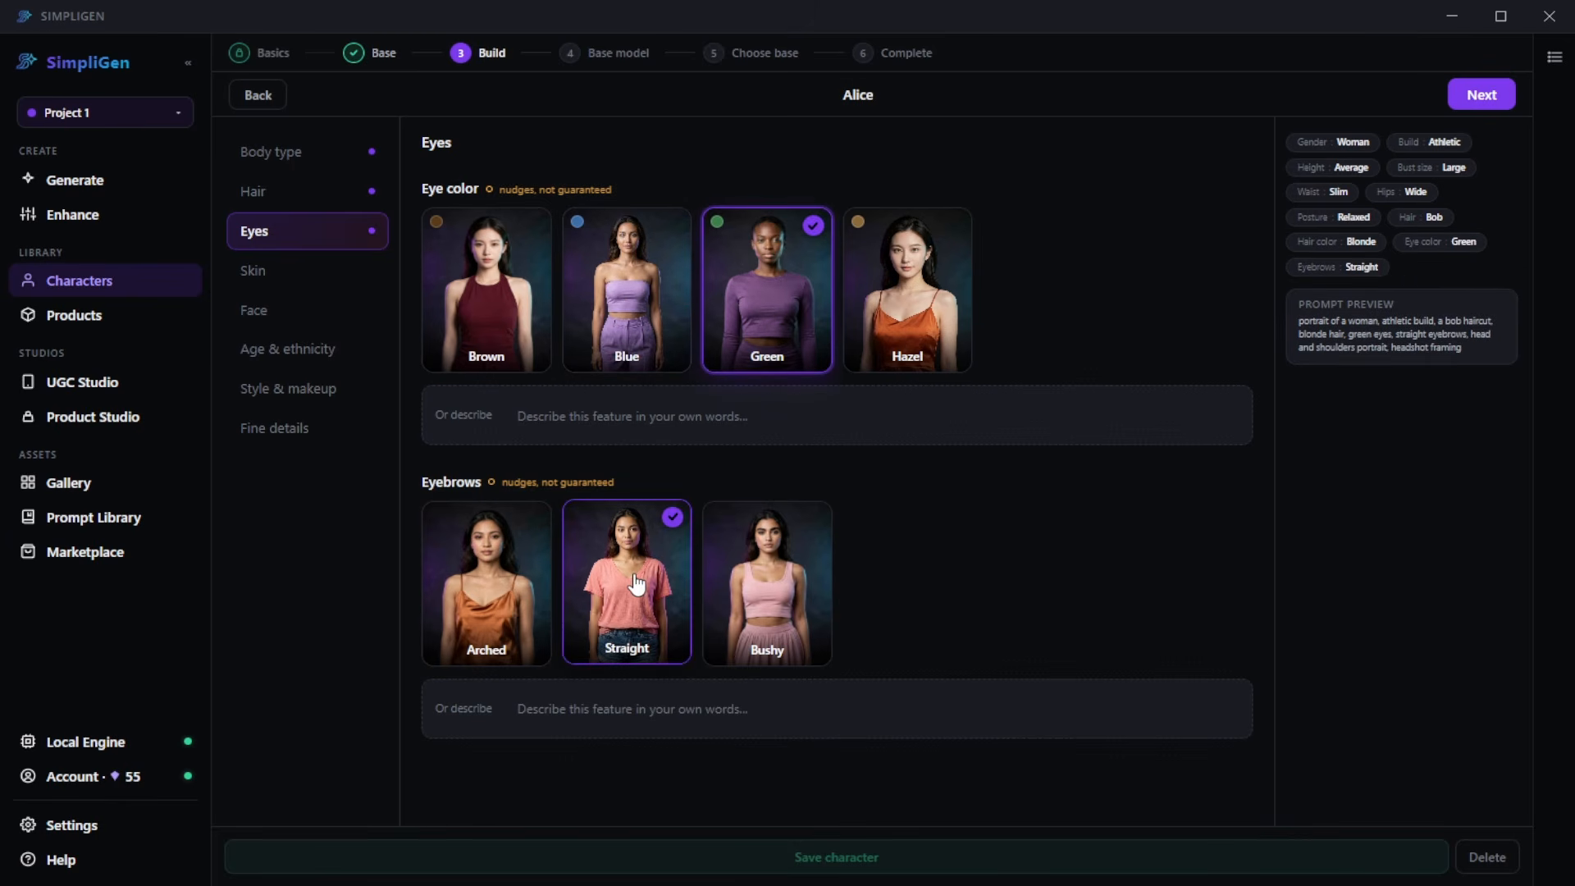
left_click(309, 271)
left_click(633, 327)
left_click(493, 625)
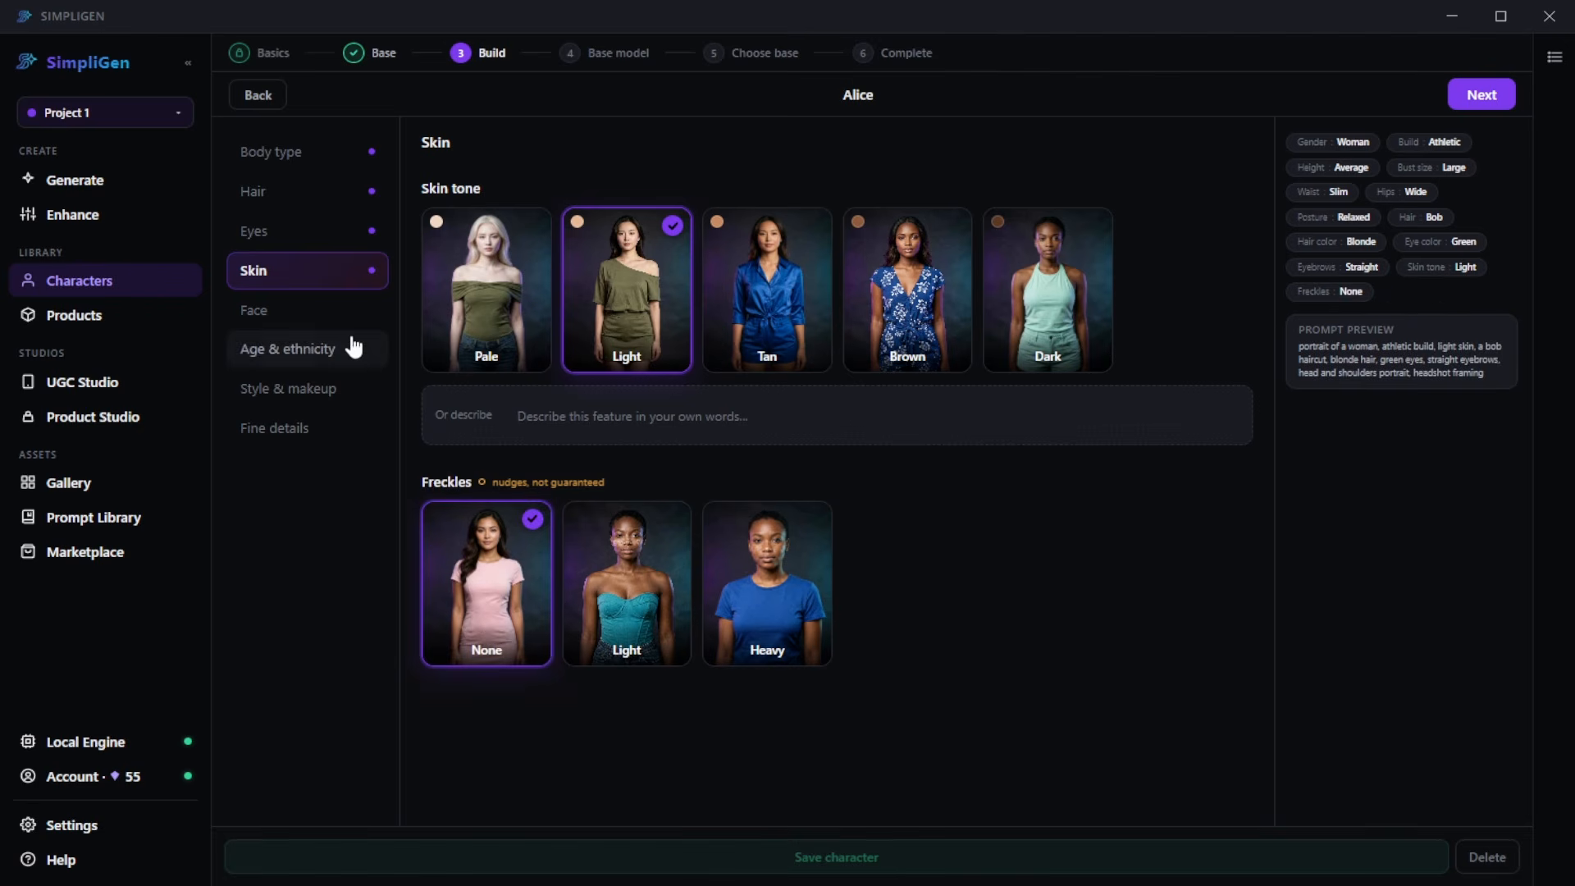
- Give the character an Oval face shape, Soft cheekbones and Full lips
left_click(324, 312)
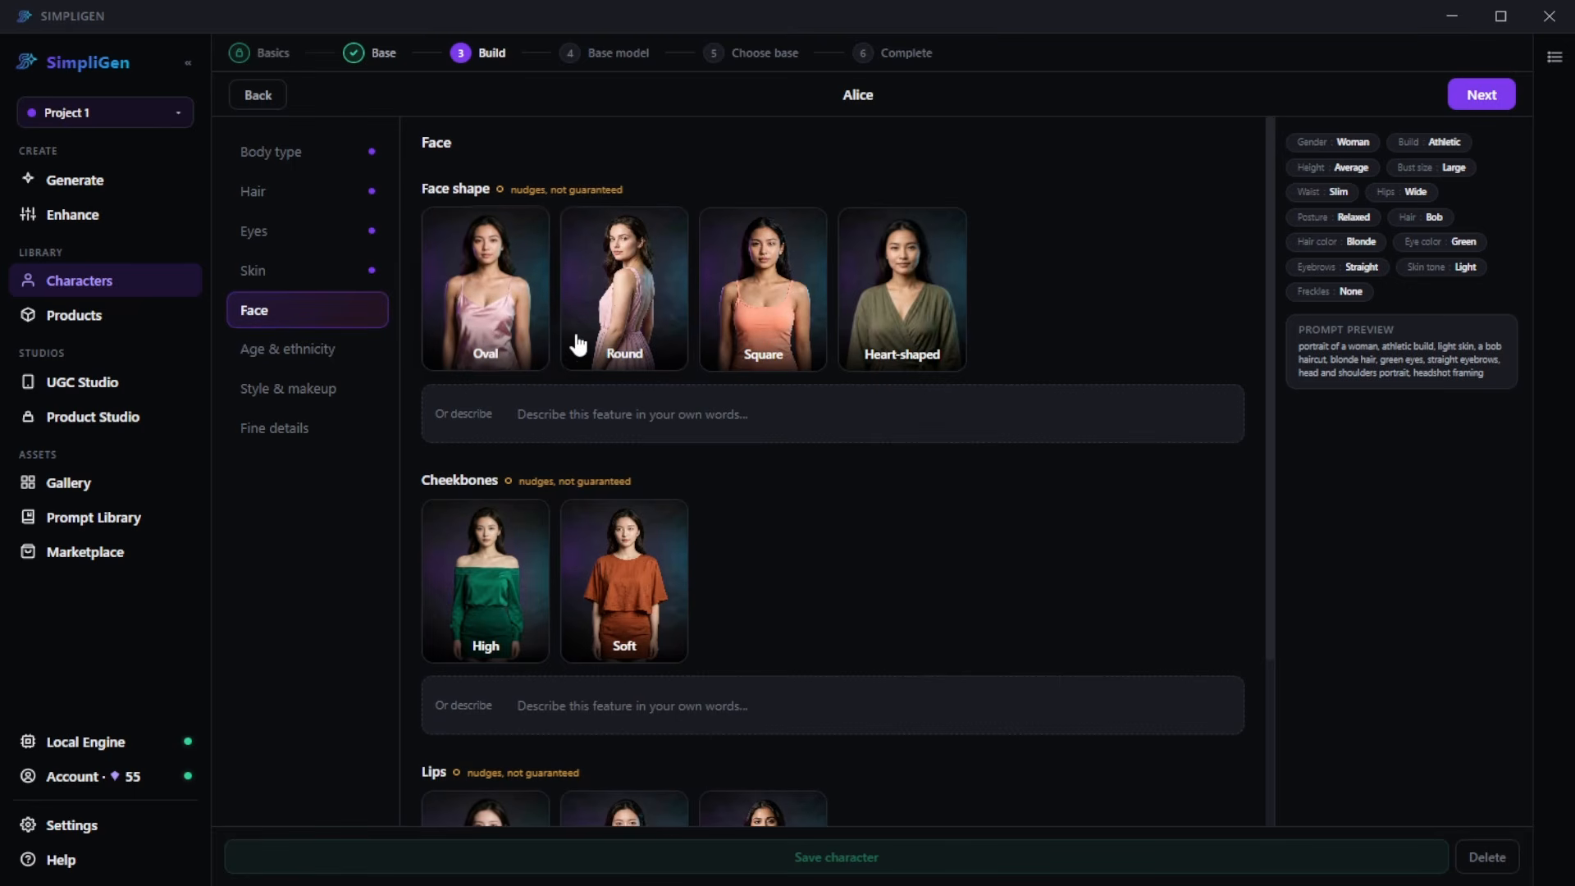
left_click(484, 328)
scroll(612, 410, "down", 3)
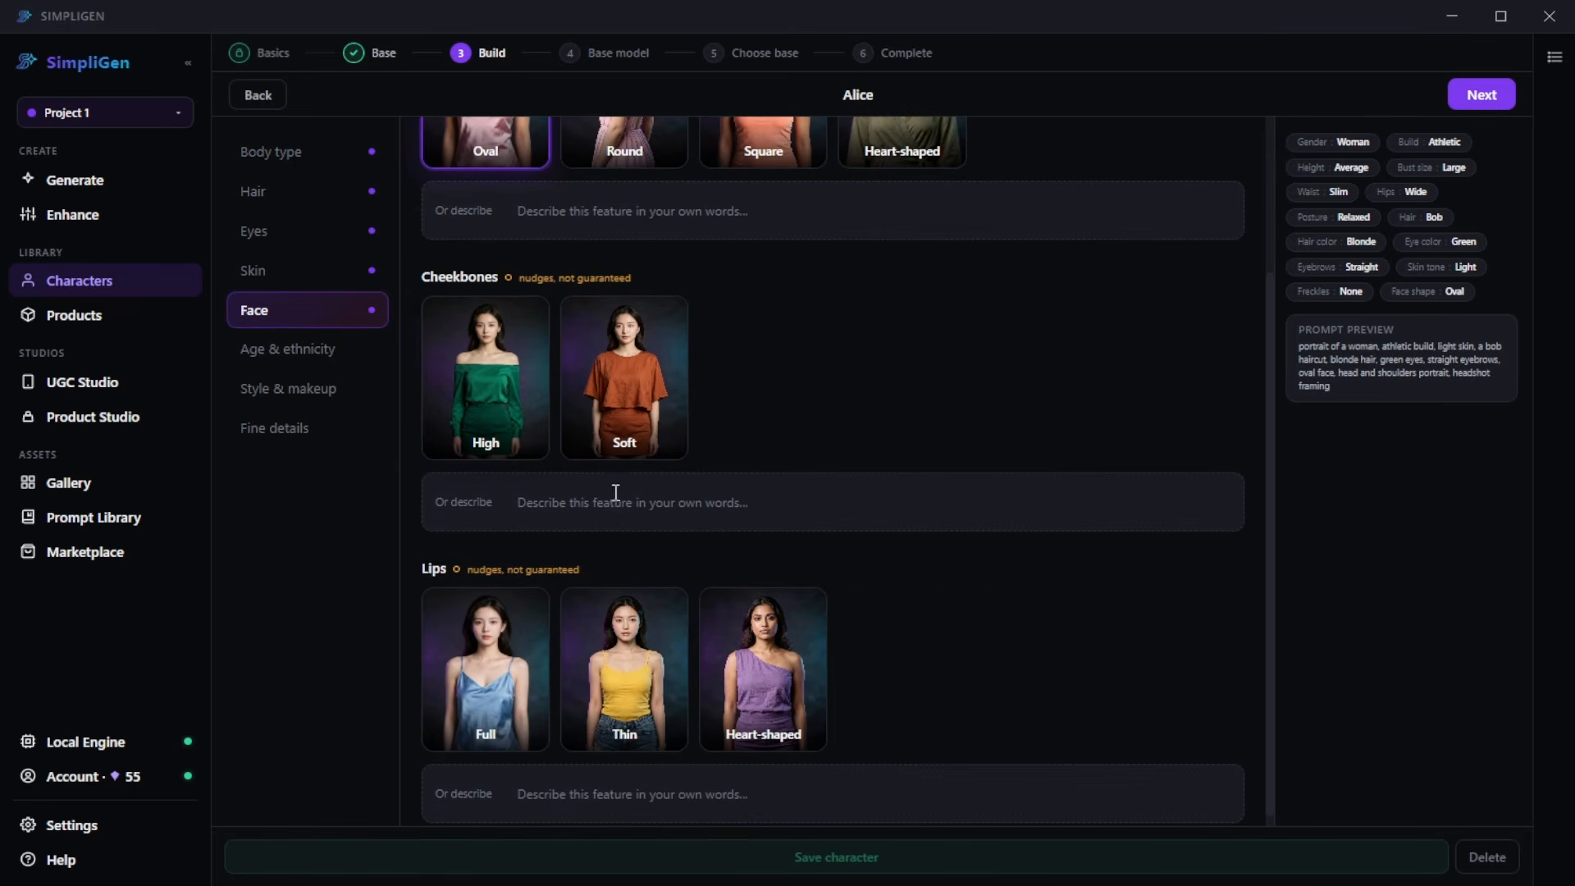
left_click(652, 422)
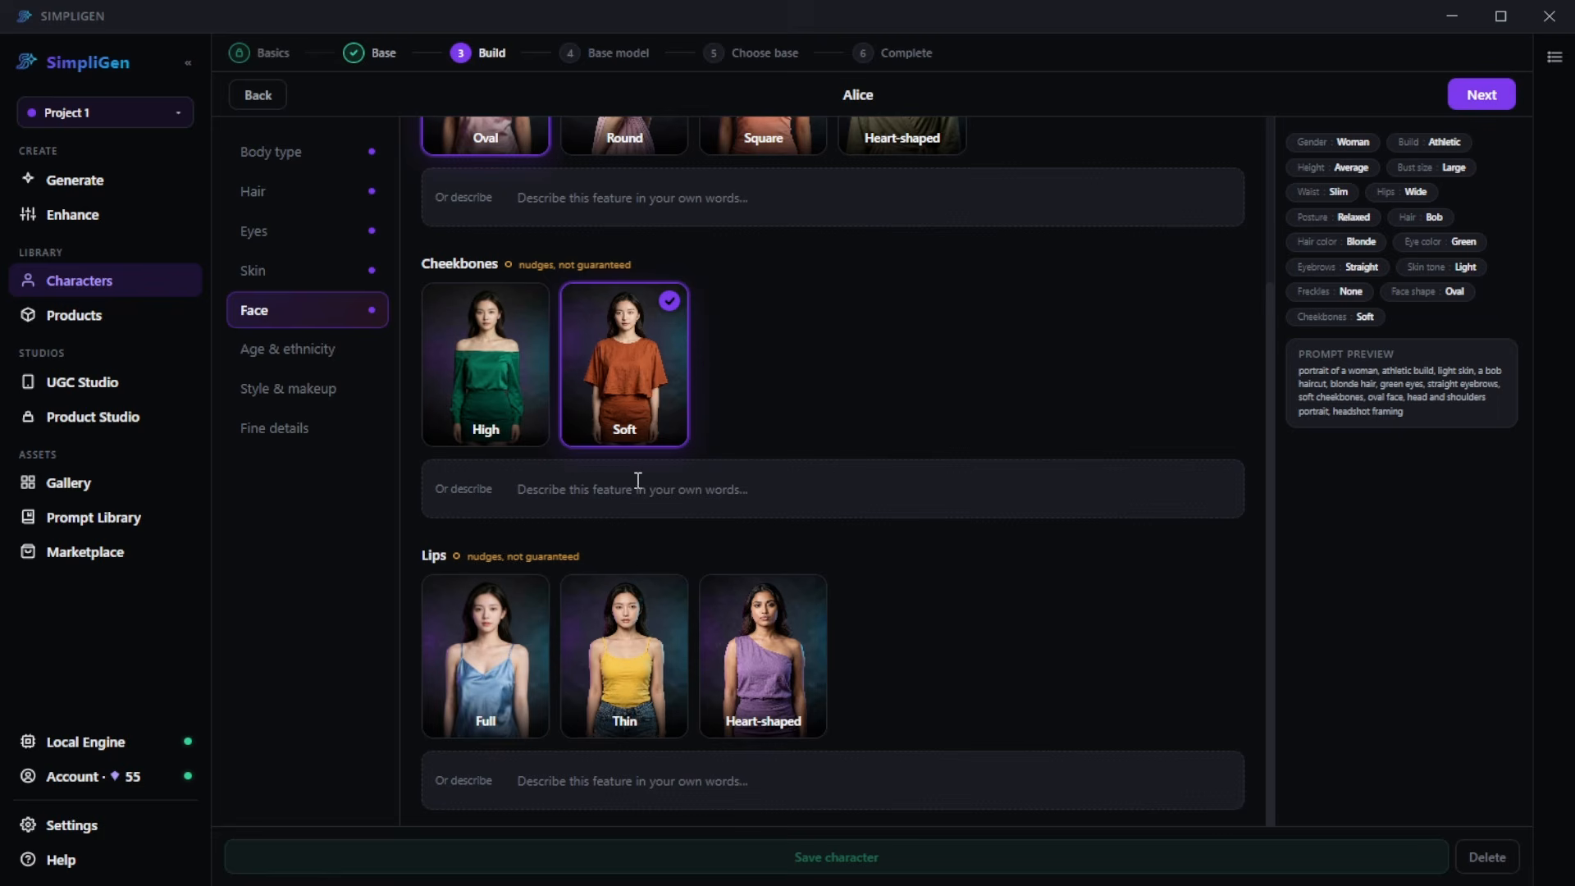
left_click(478, 696)
- Set the character's age to Young adult and her ethnicity to White
left_click(308, 366)
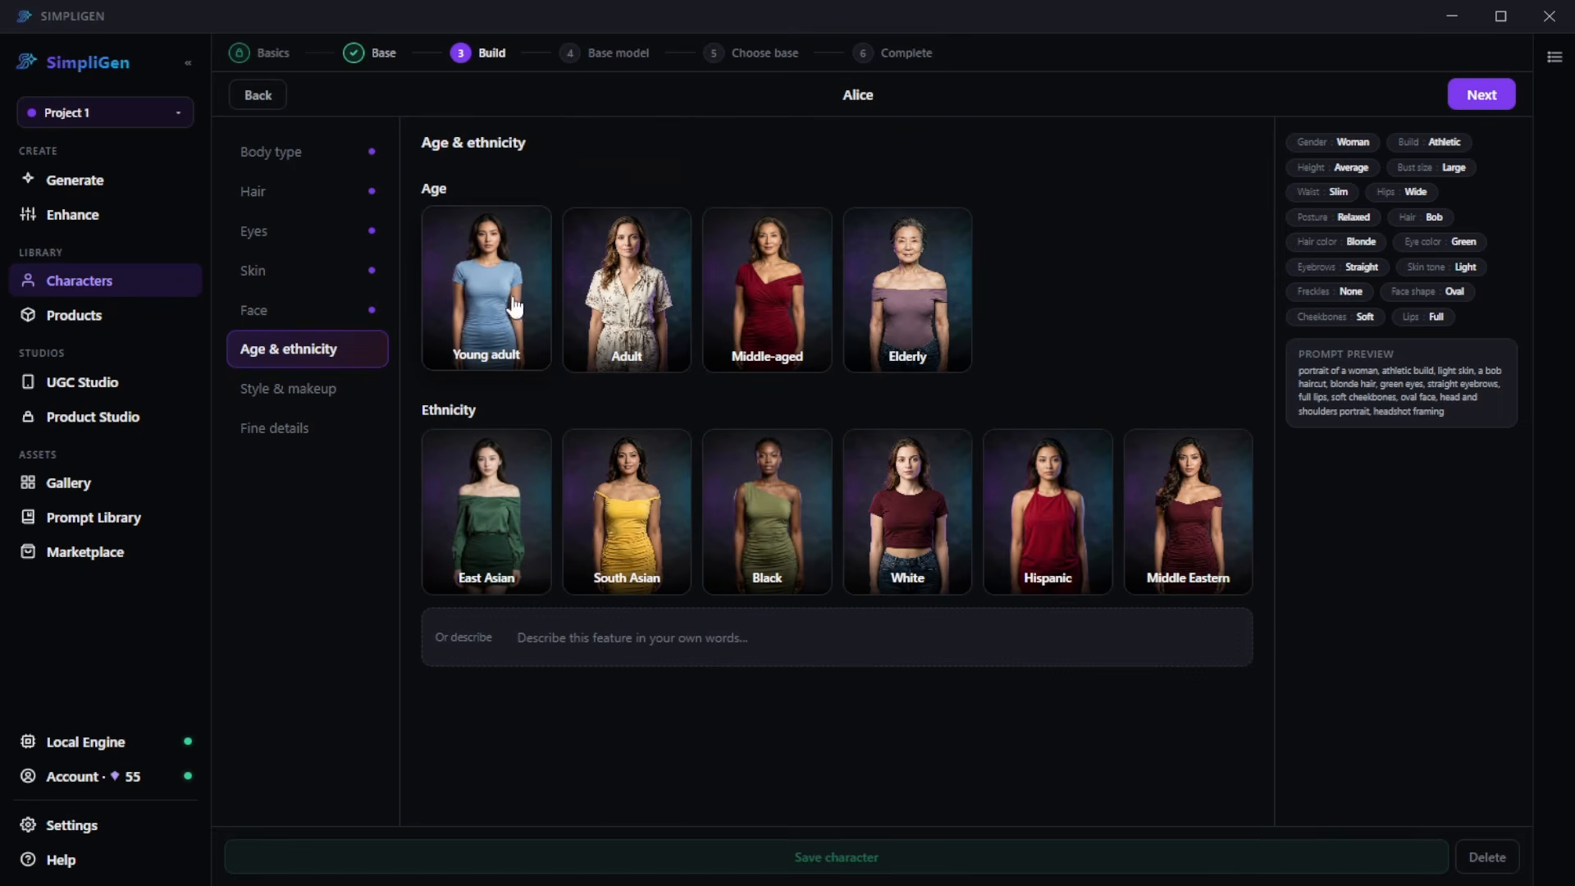
left_click(497, 321)
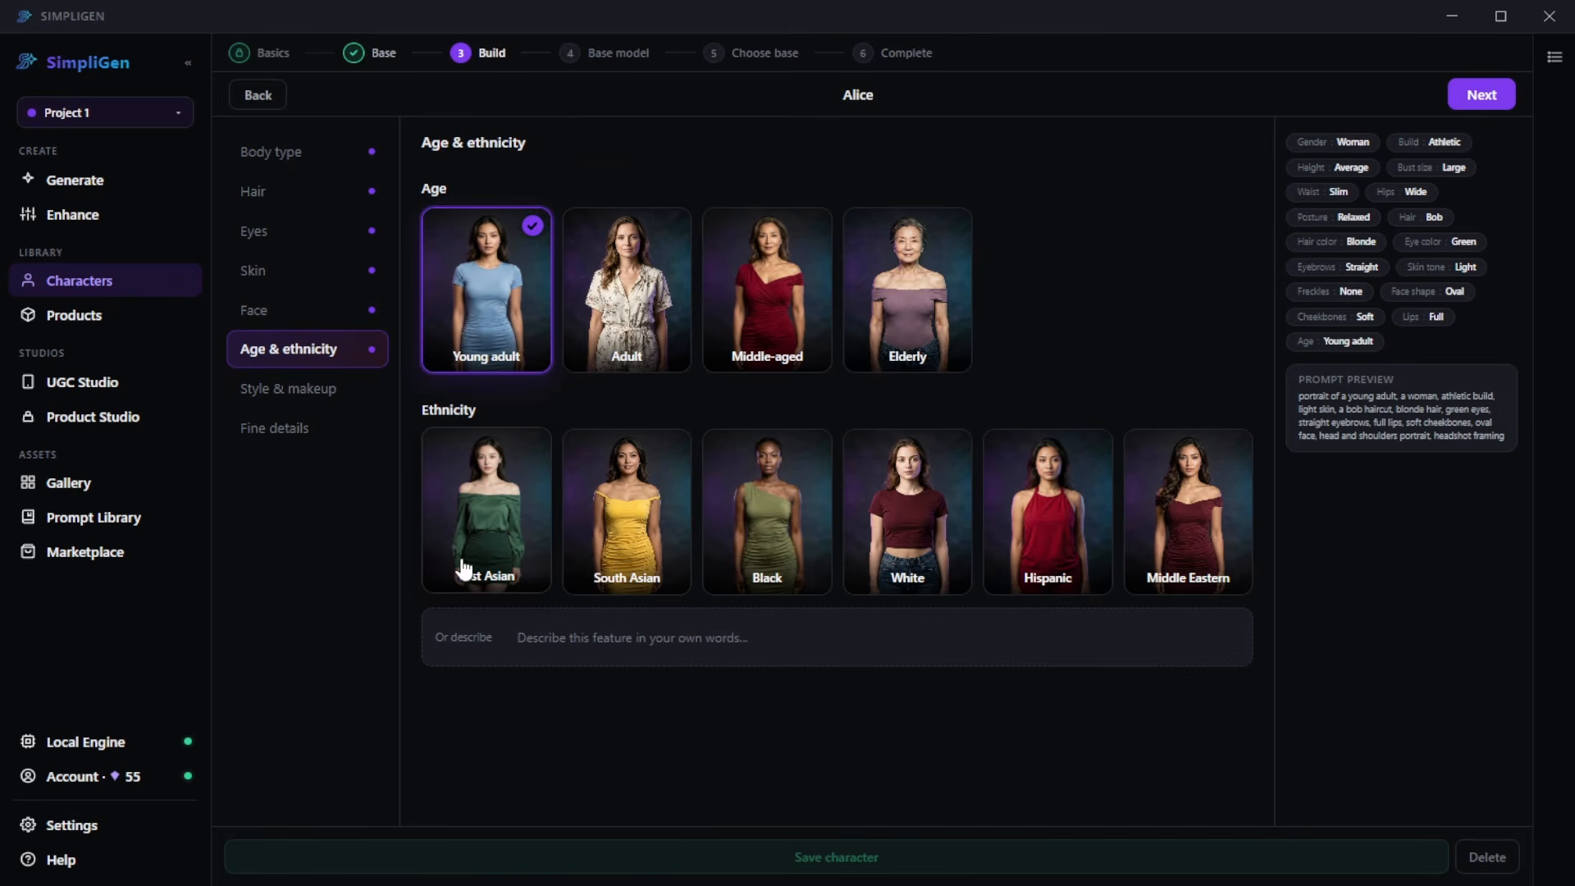
left_click(920, 545)
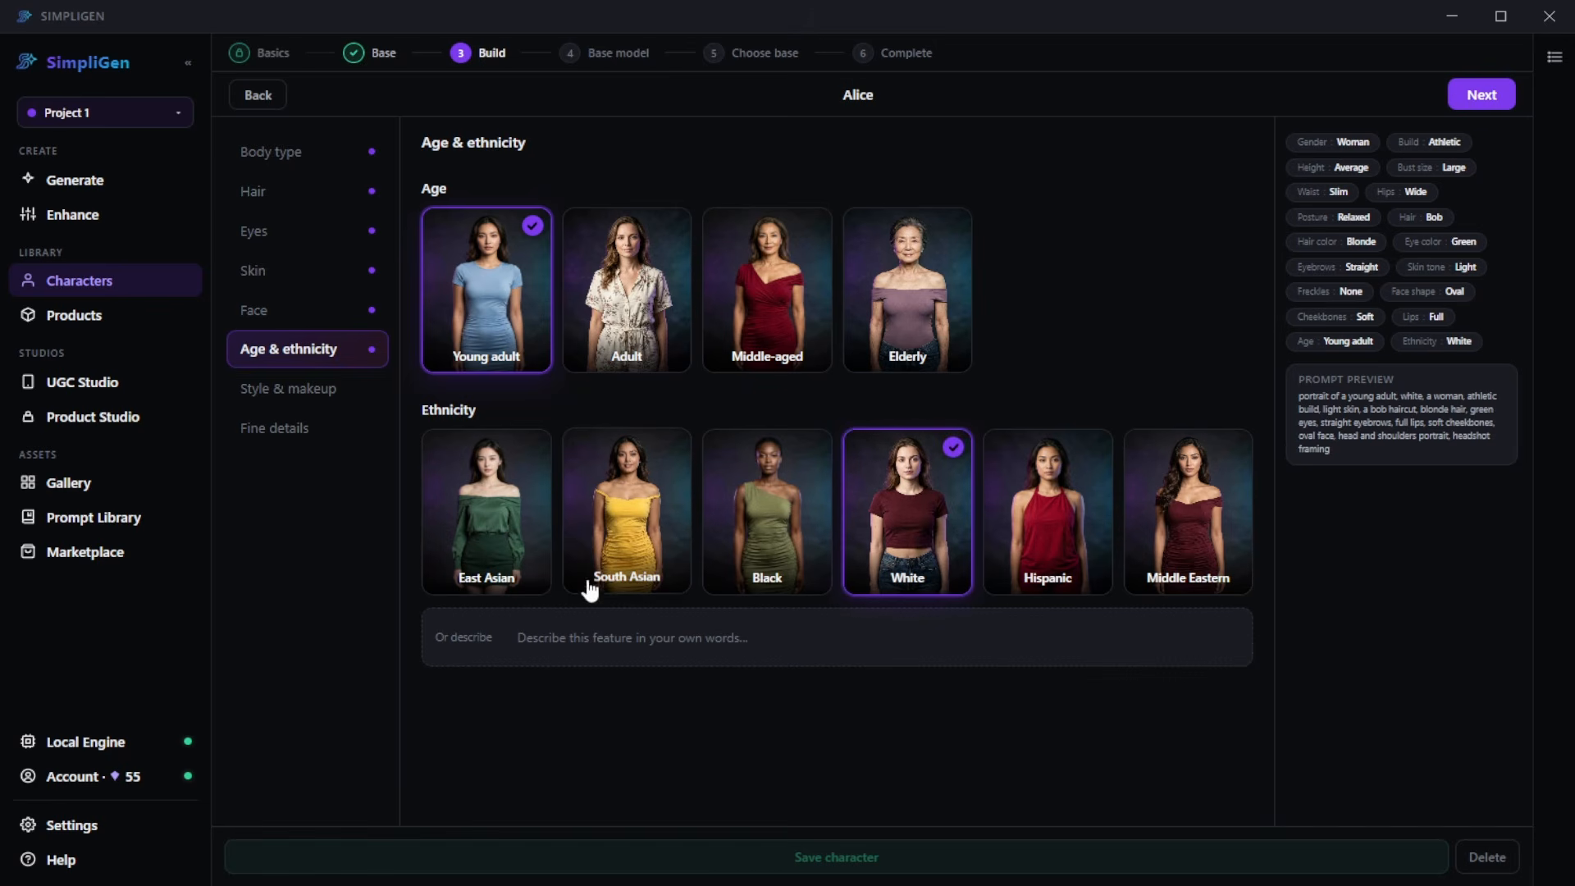
- Set the character's expression to Neutral and makeup to None, without adding any accessories
left_click(306, 387)
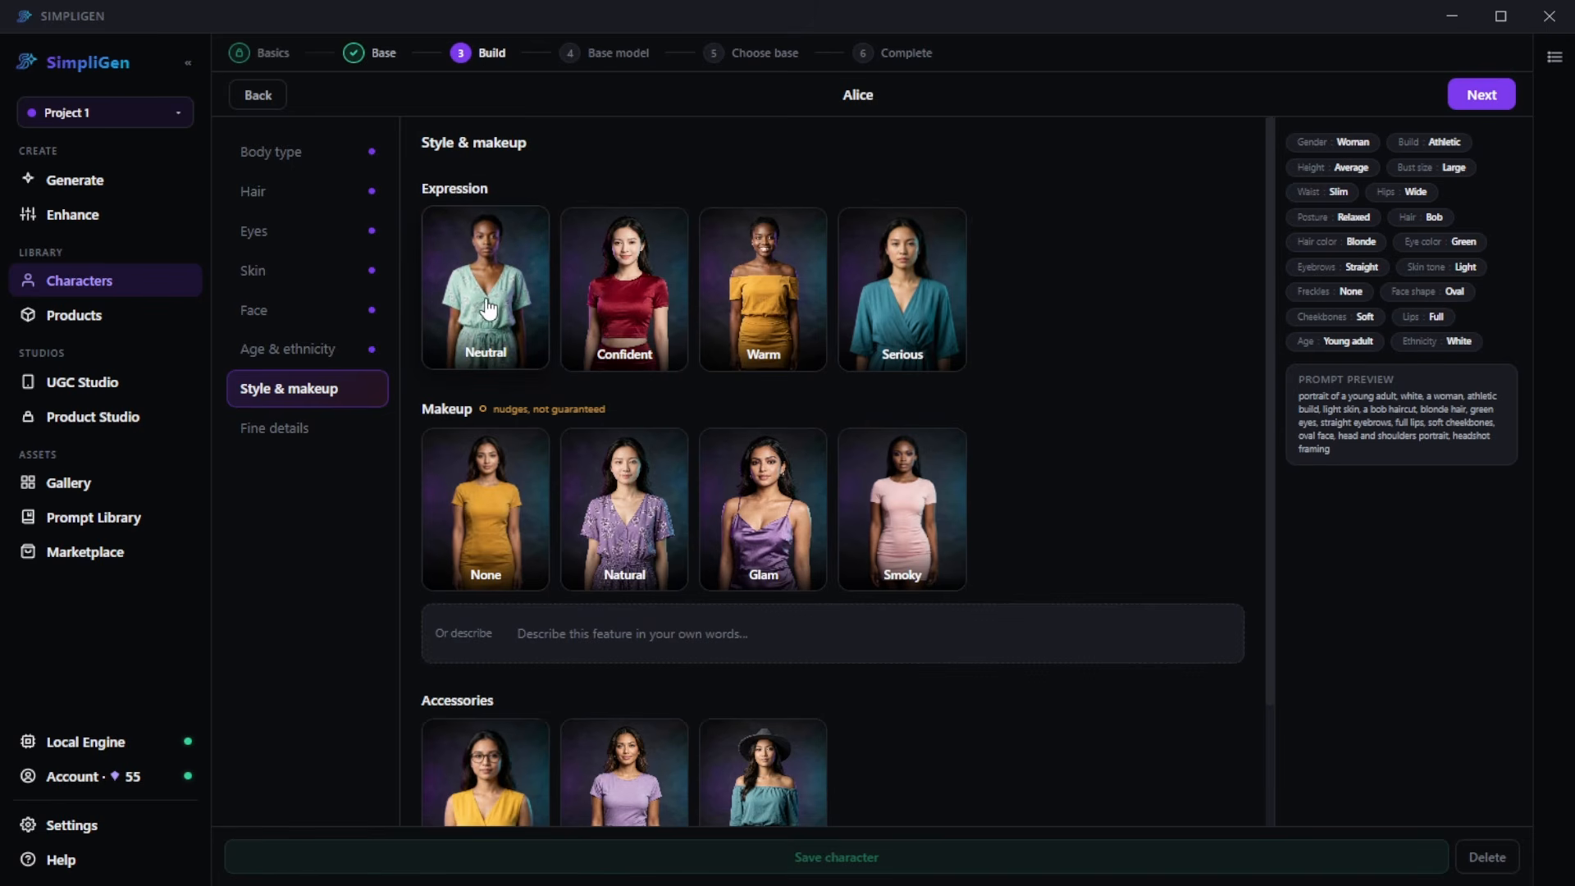
left_click(489, 314)
scroll(525, 463, "down", 2)
left_click(525, 464)
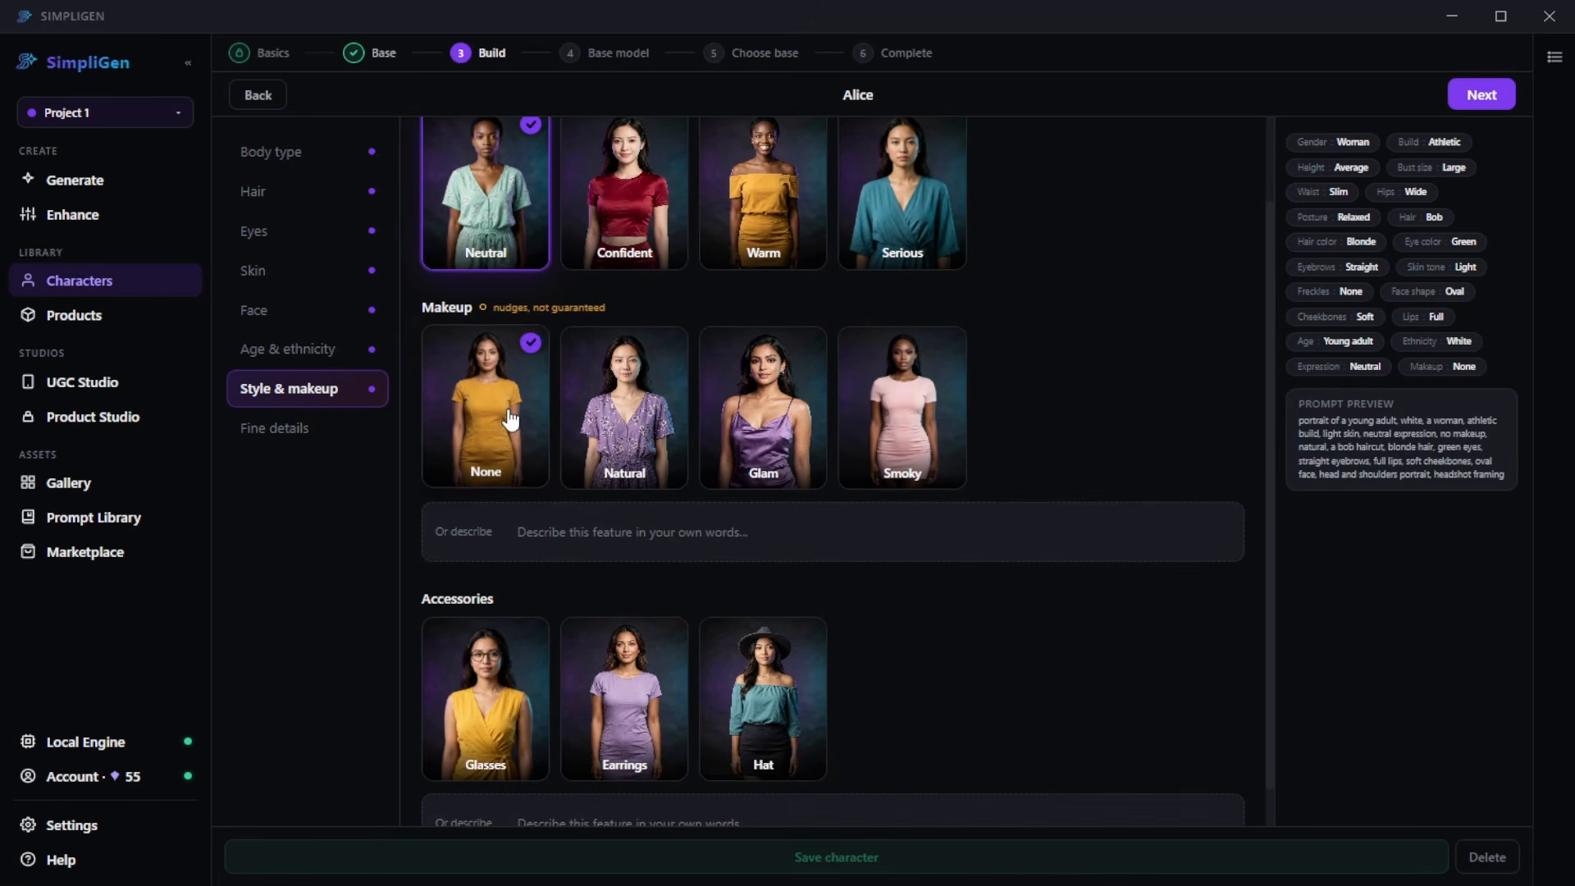
scroll(645, 513, "down", 1)
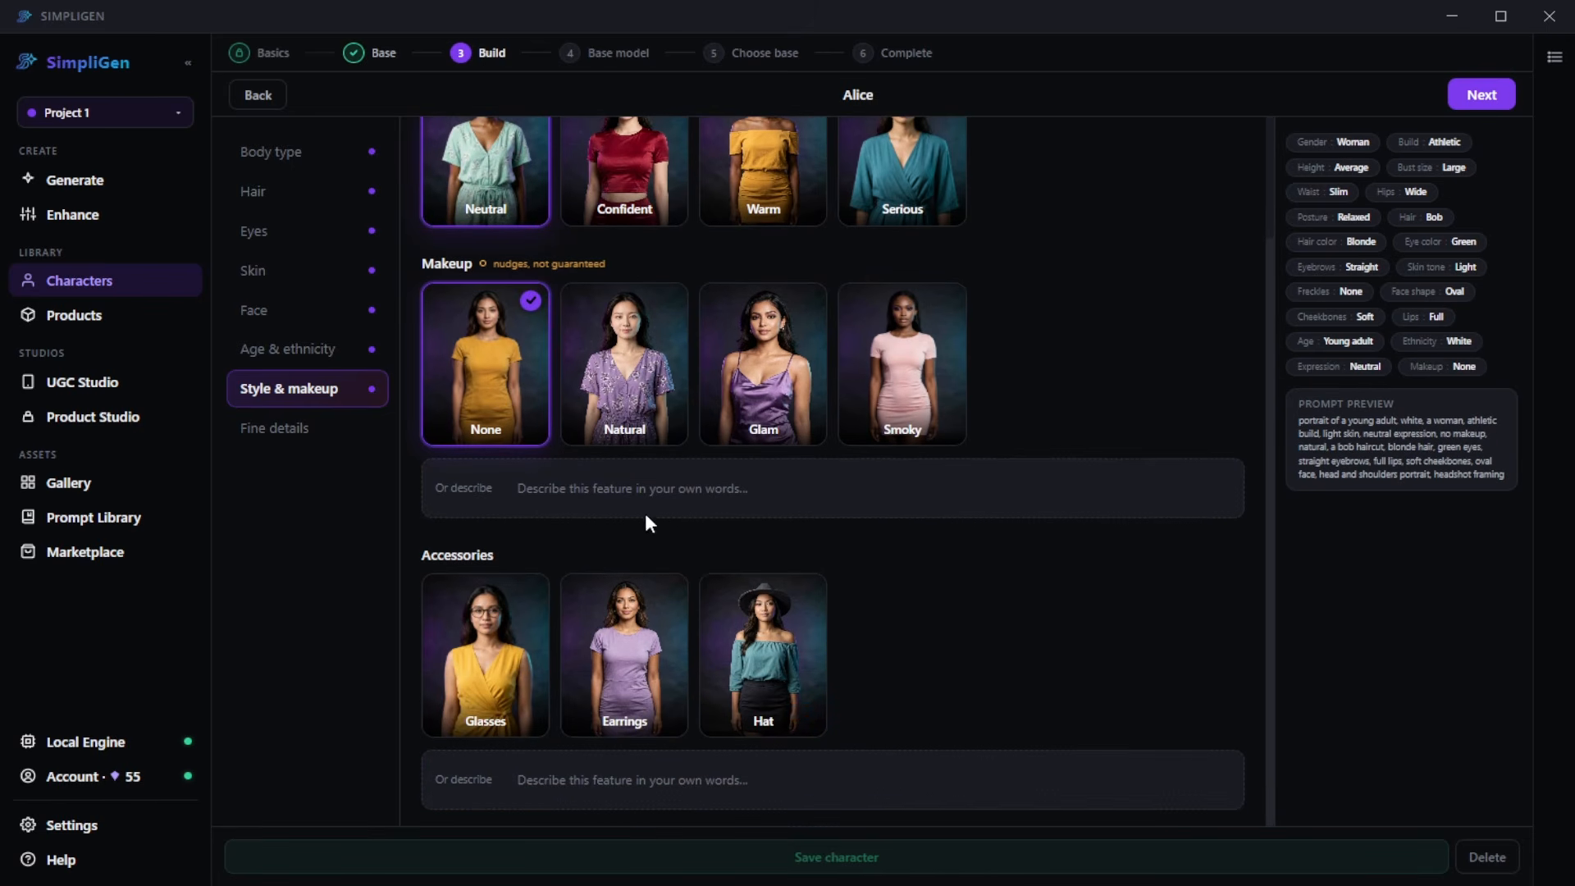
- Leave the fine details empty and generate base looks with the Z-Image Turbo model from the Z-Image (Local) pack
left_click(296, 436)
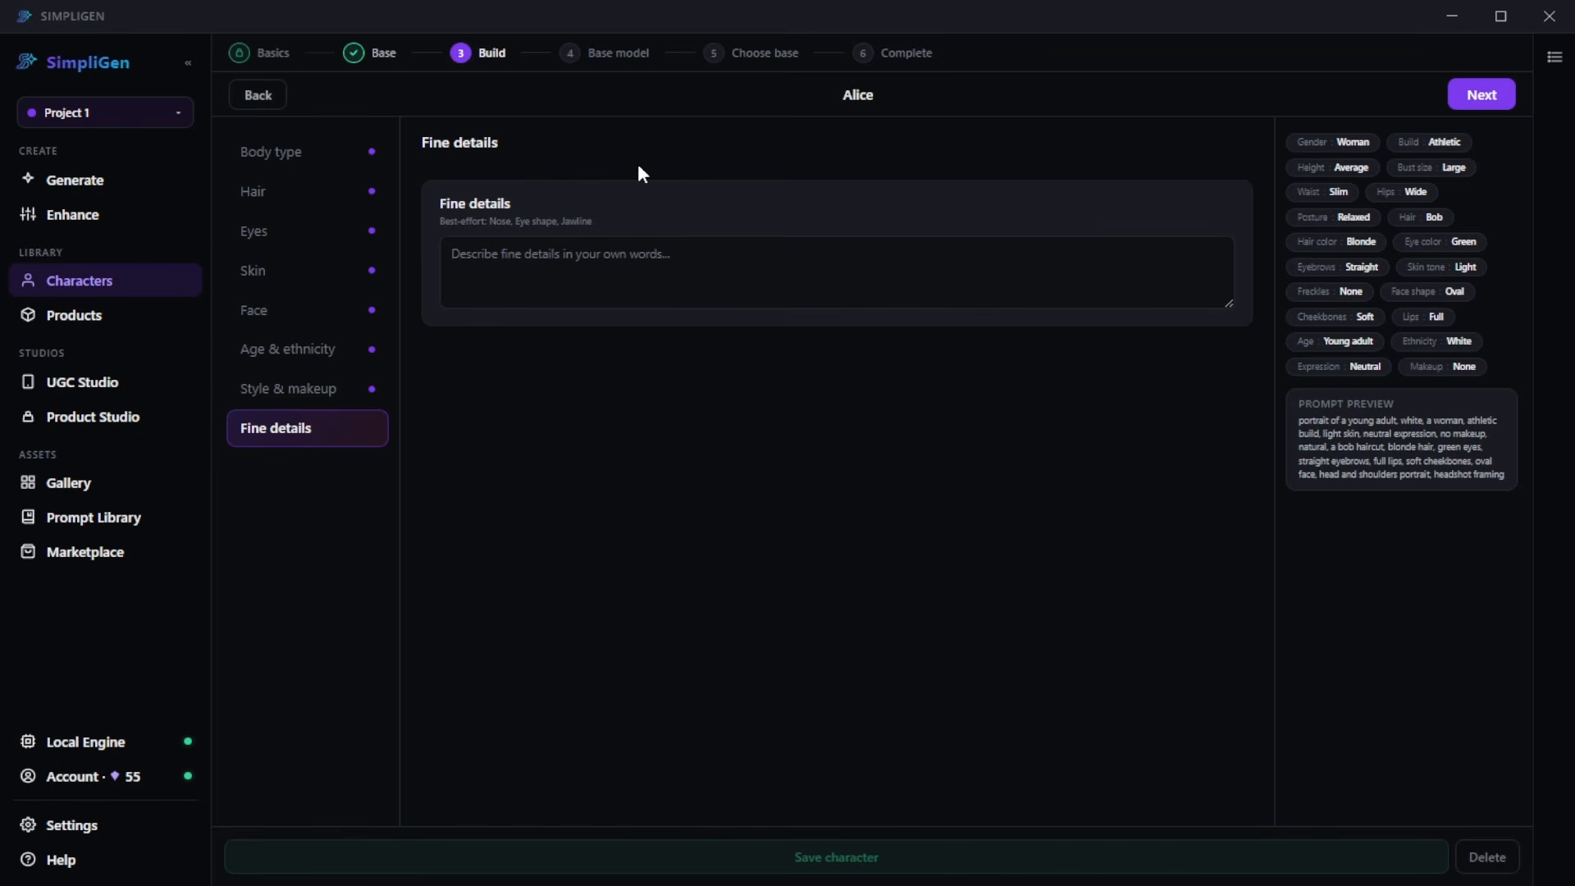
left_click(1479, 102)
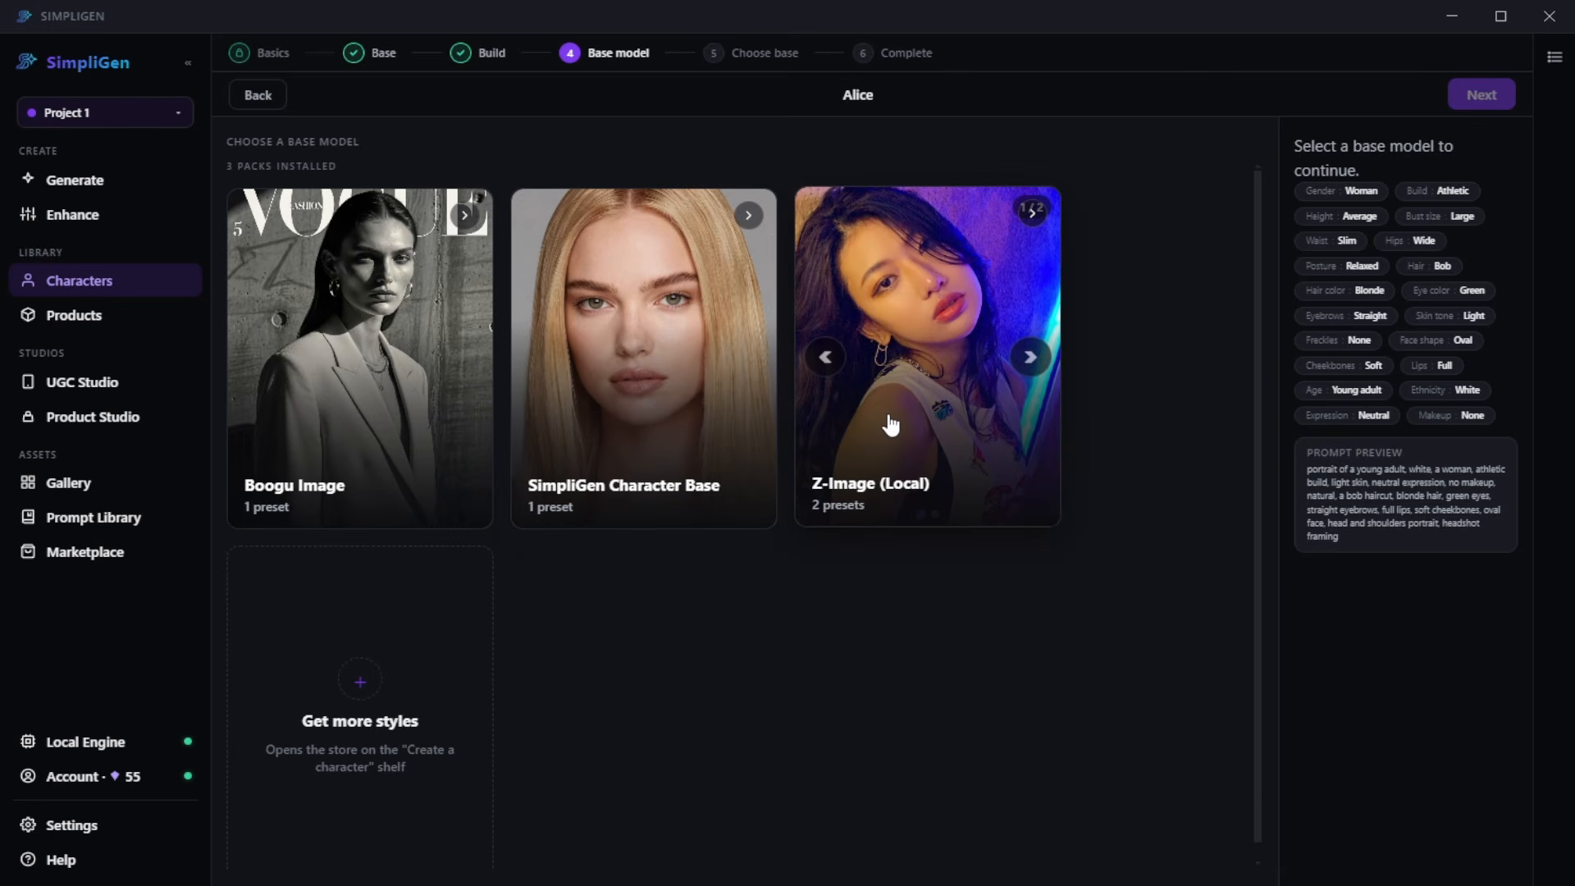
left_click(895, 428)
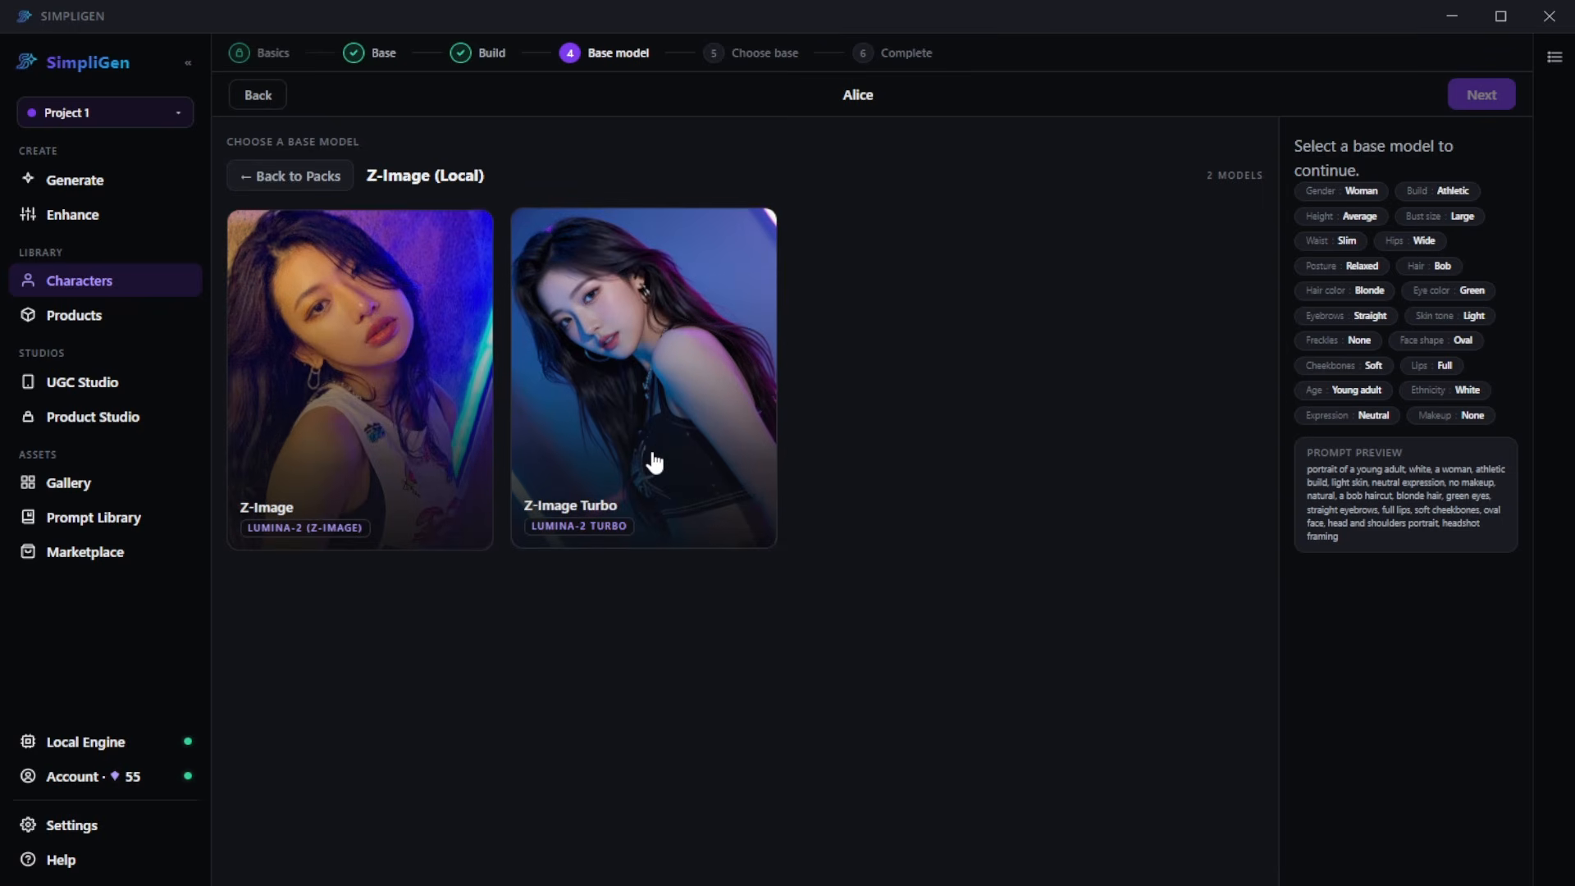
left_click(651, 515)
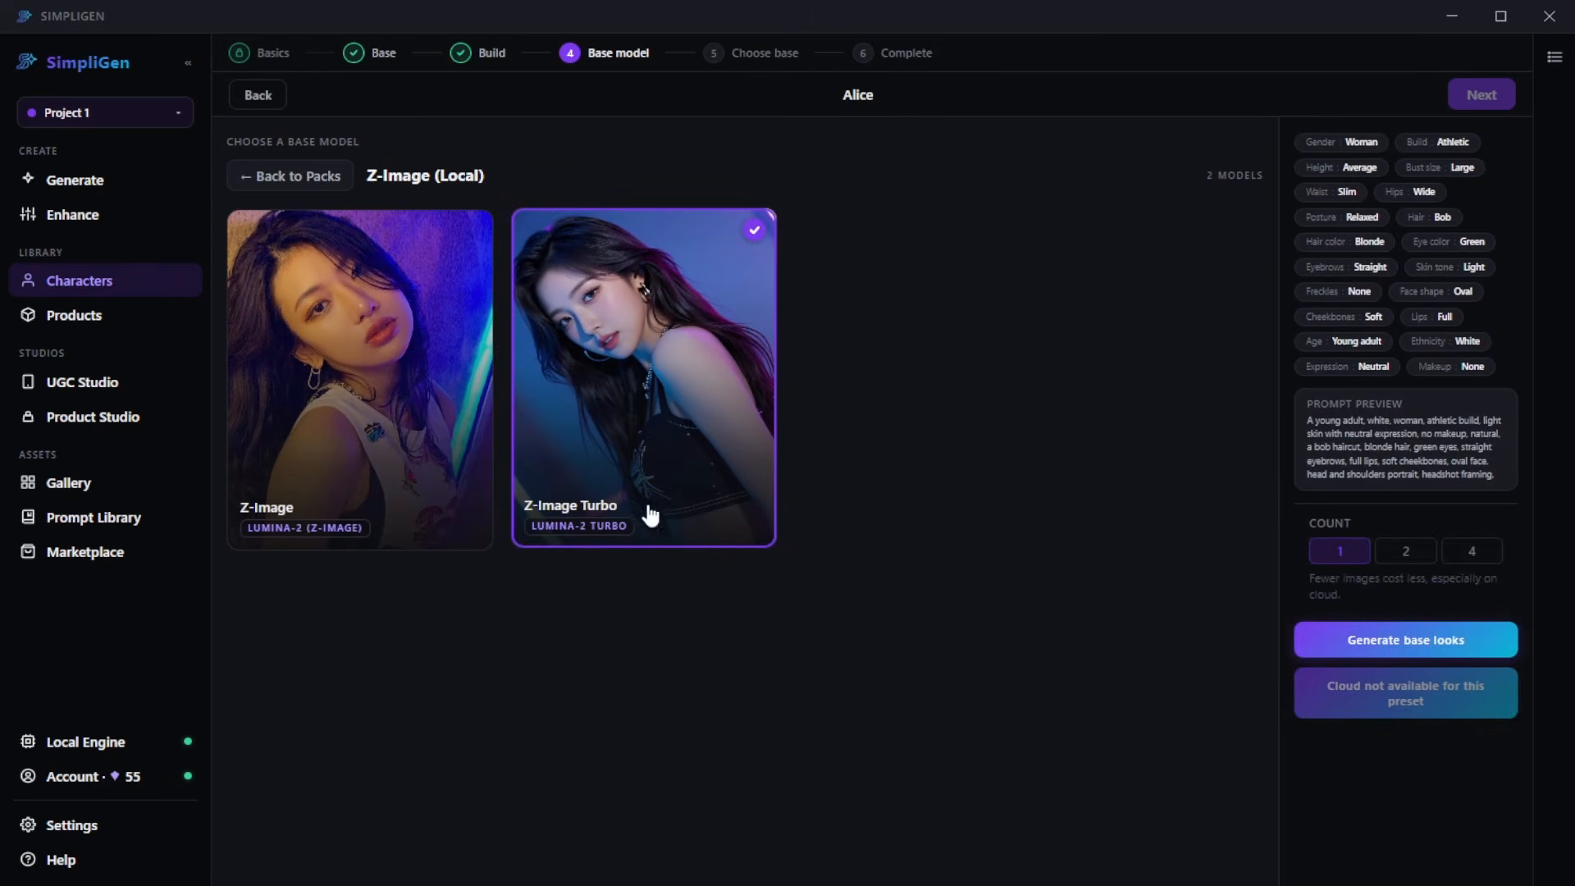
left_click(1424, 648)
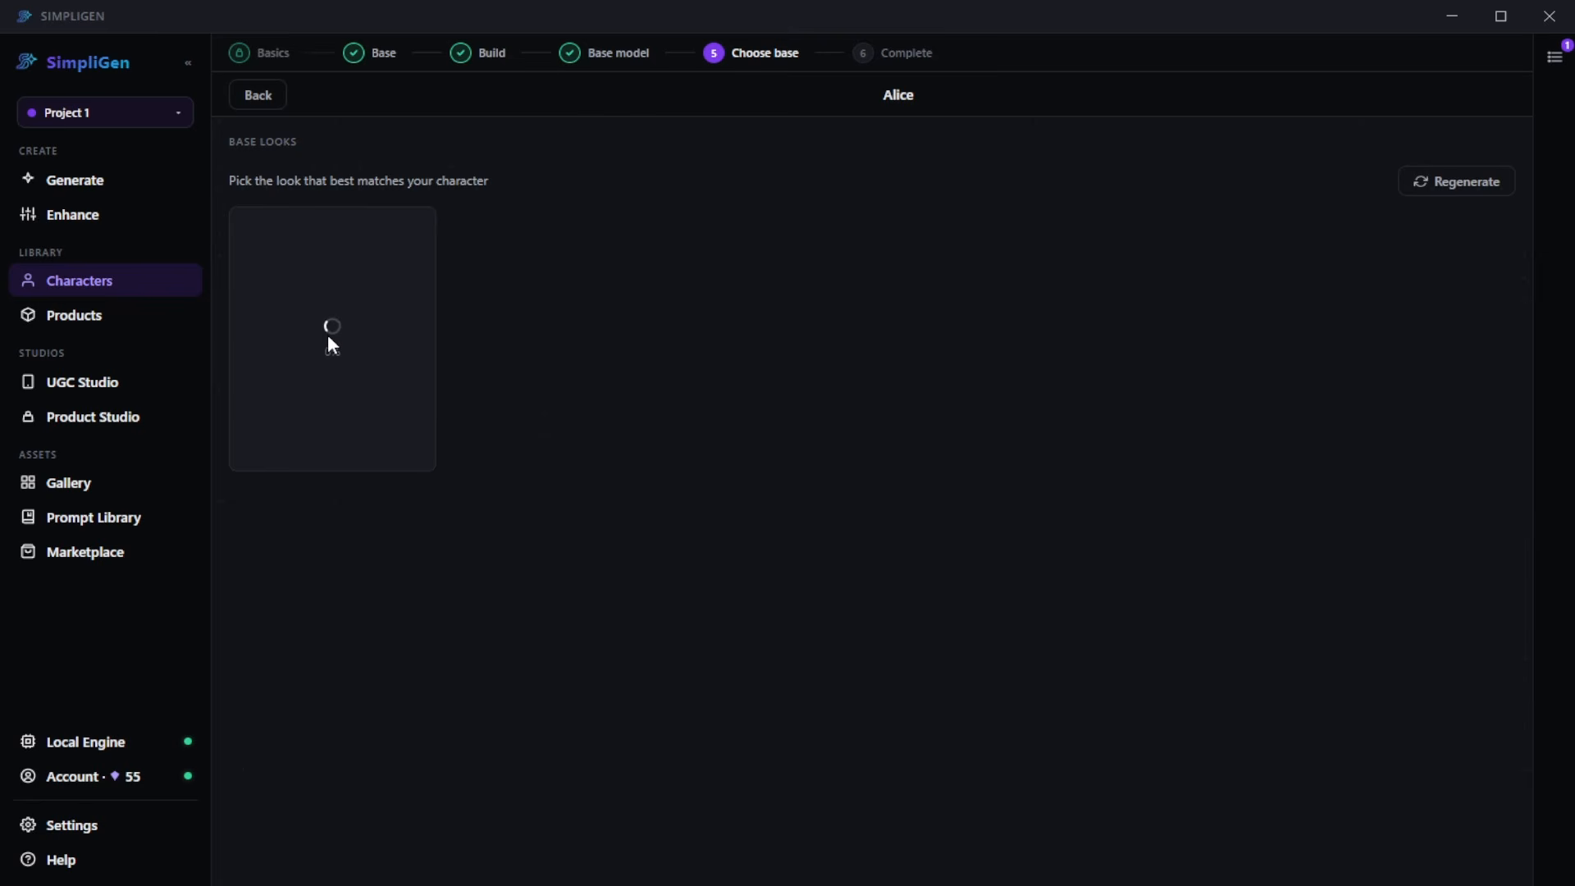
- Check the generation queue and use the generated portrait as Alice's base
left_click(1555, 59)
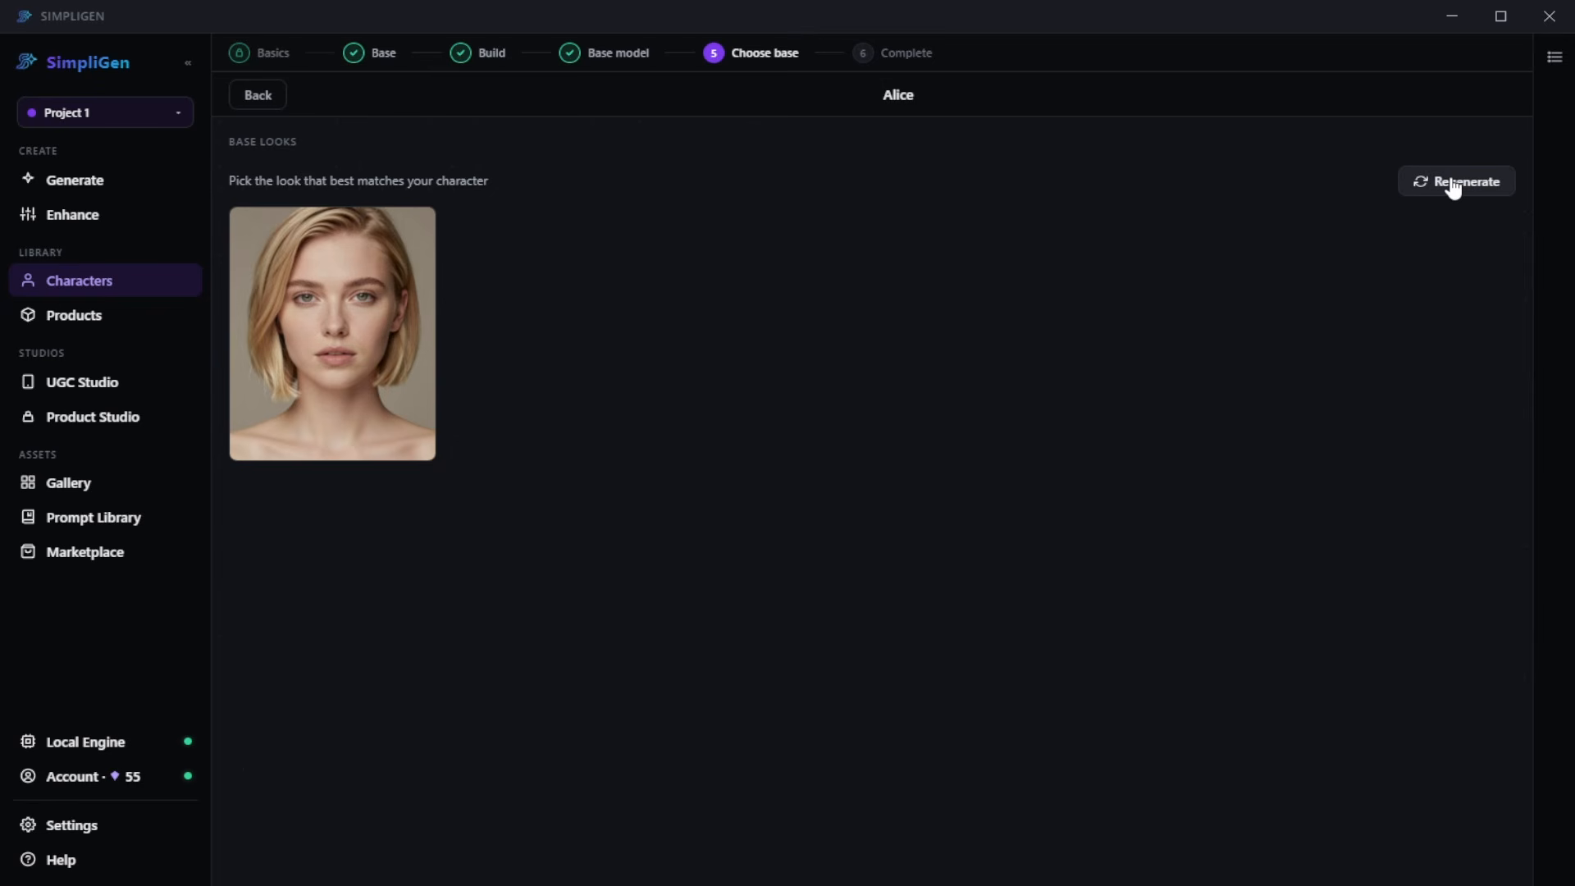
mouse_move(377, 345)
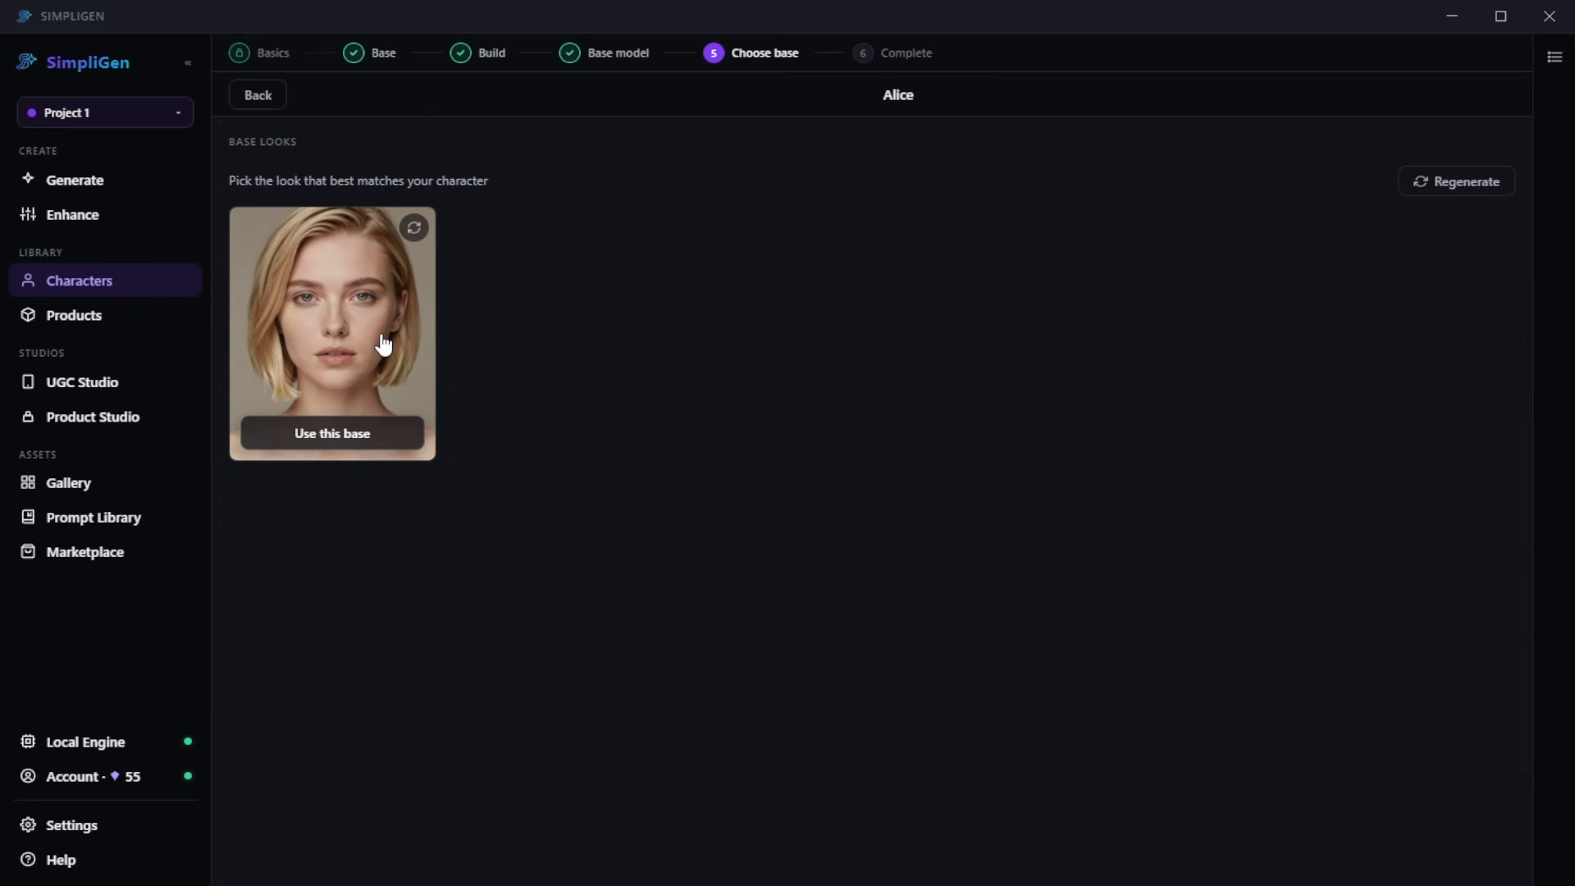
left_click(377, 443)
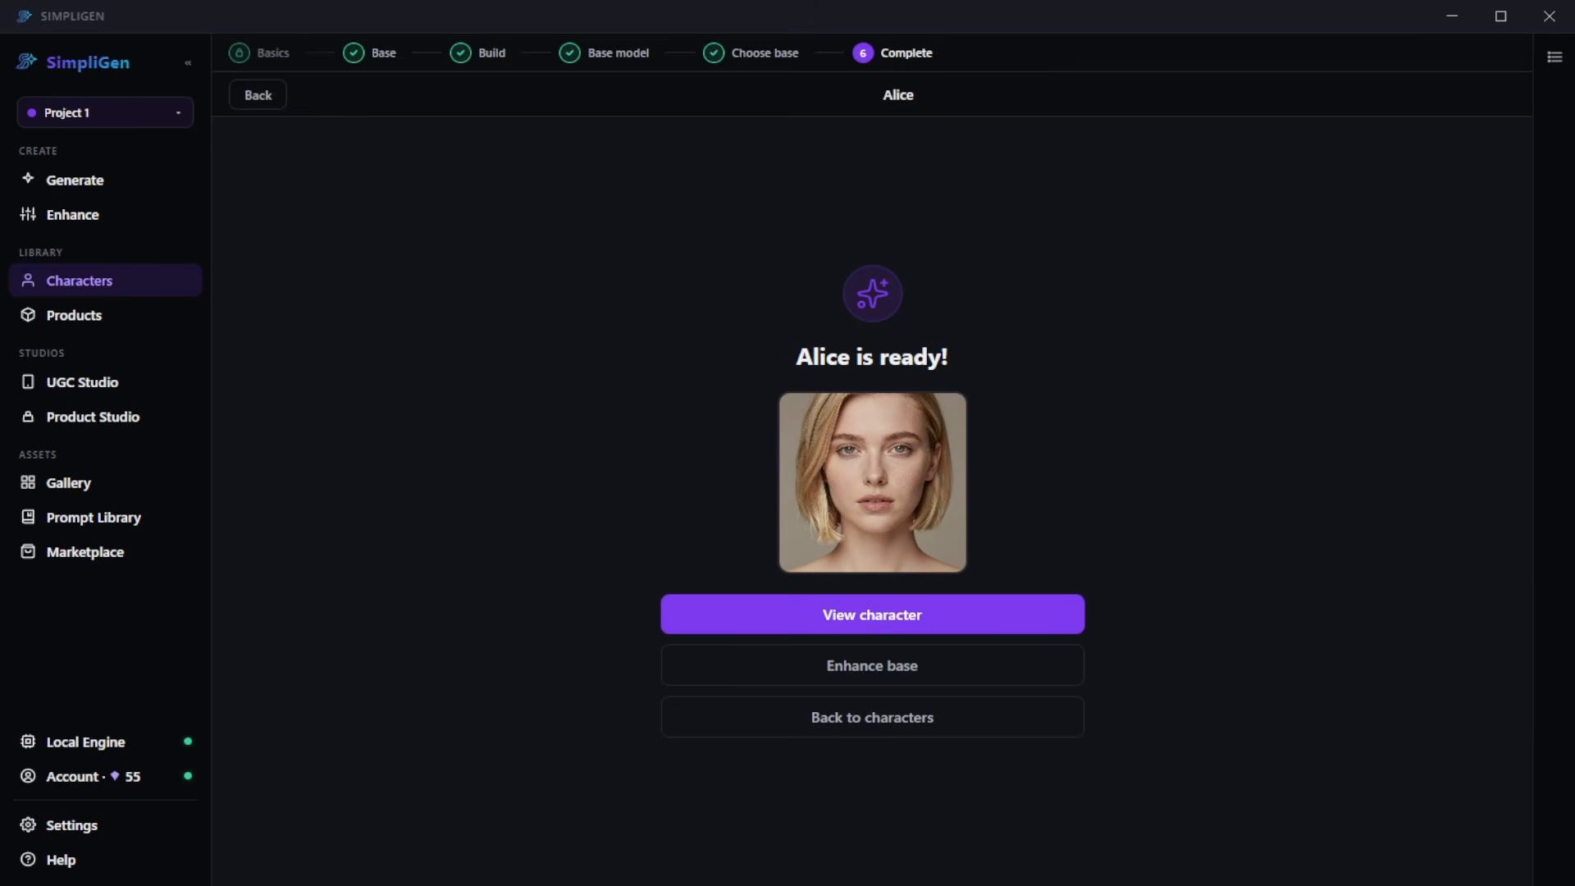
- Set up a new image generation with the Flux Klein Edit preset from Image Edit (Local) and select Alice as the character
left_click(839, 478)
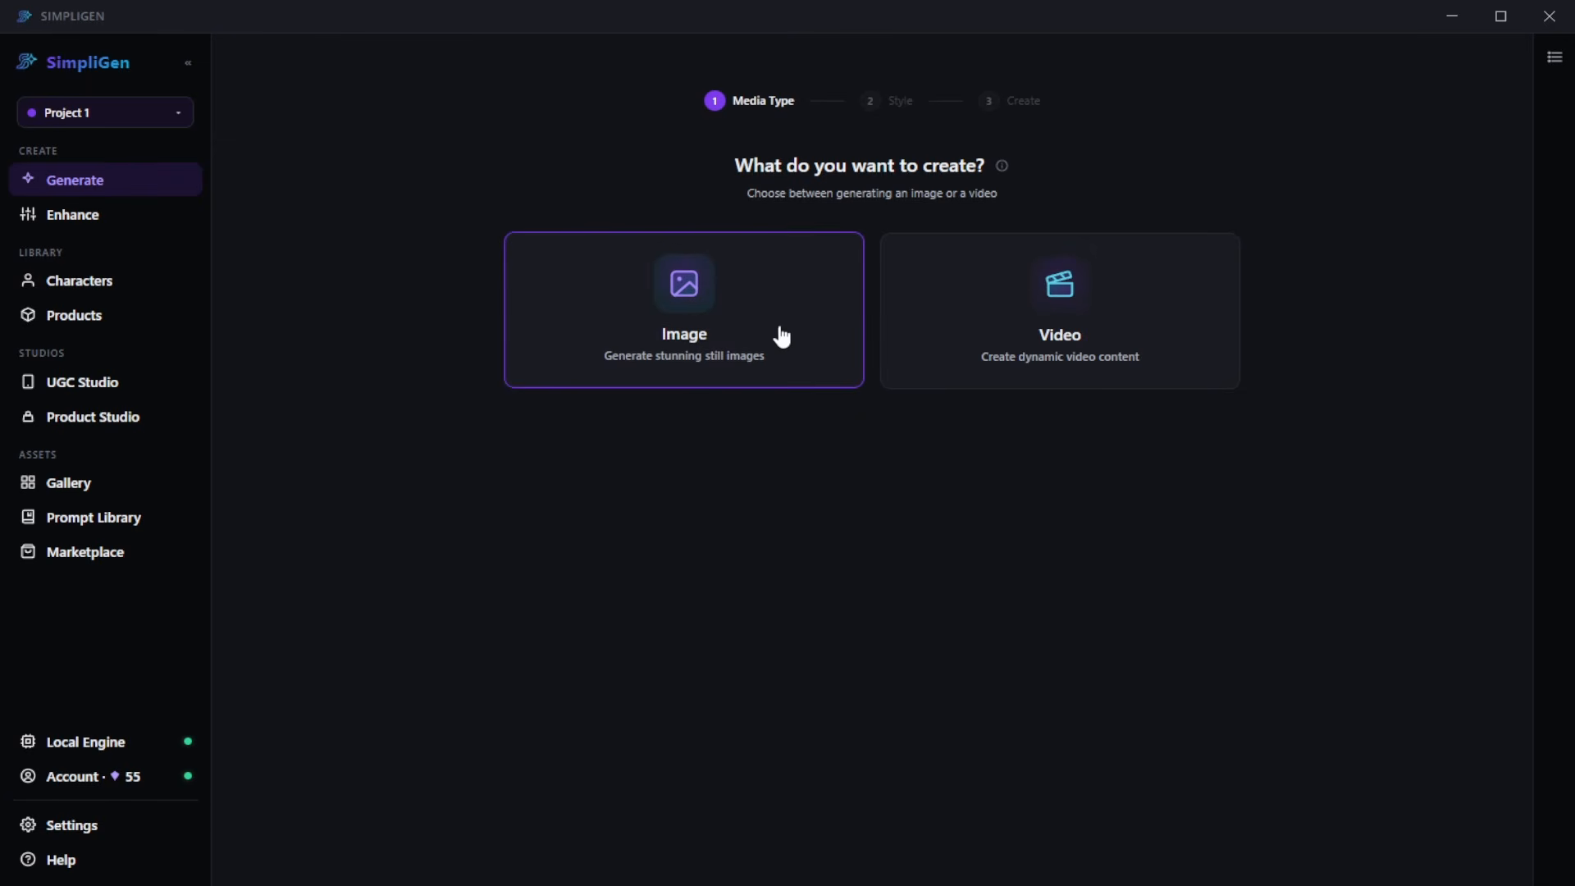
left_click(690, 346)
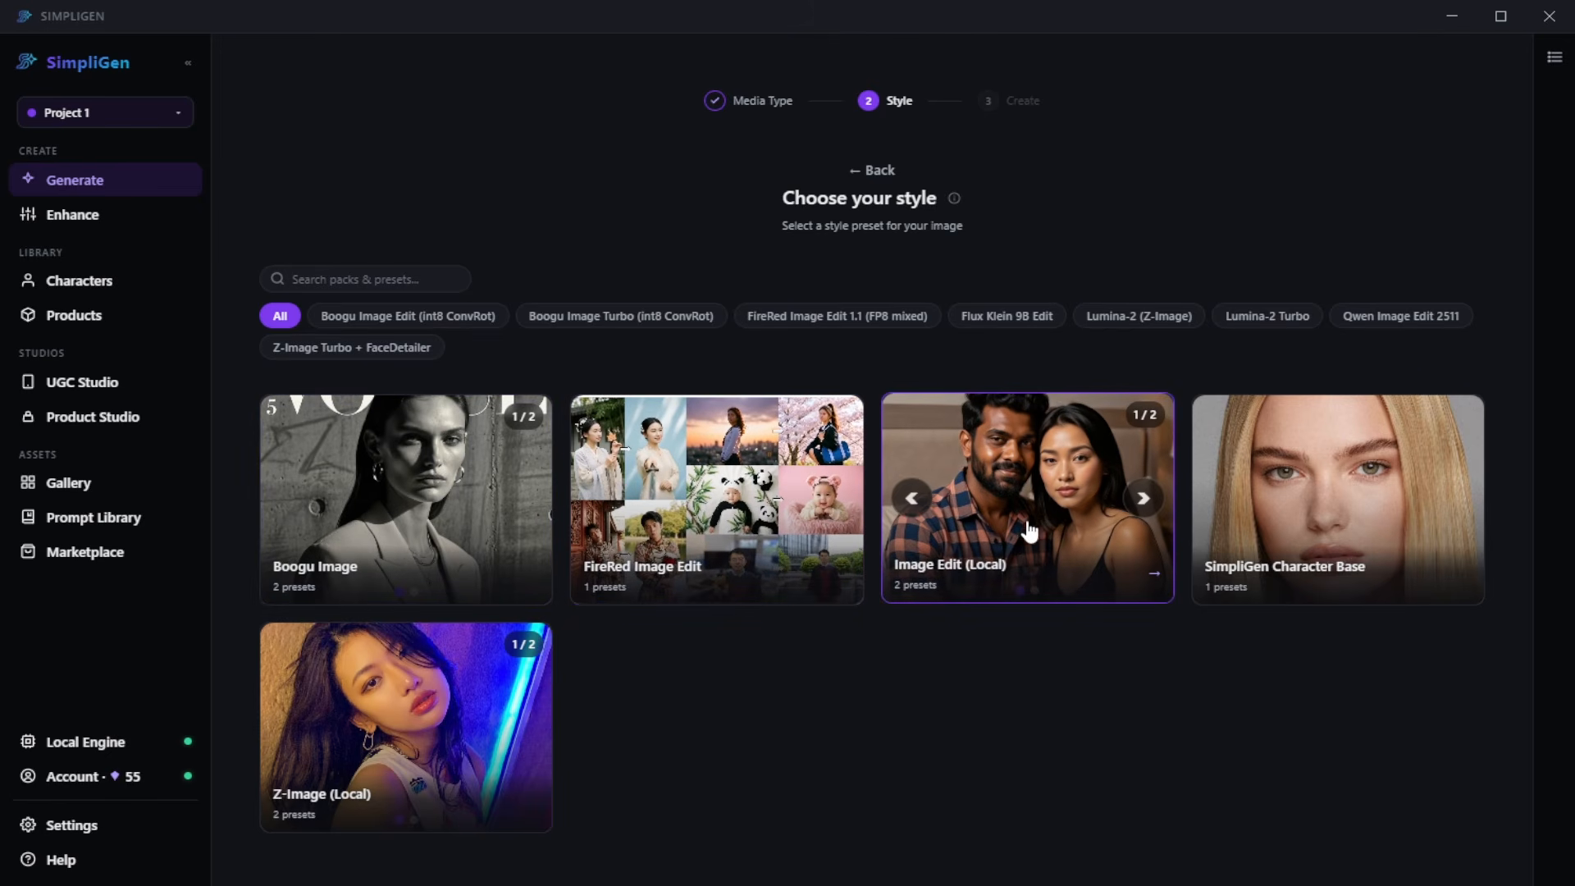
left_click(1006, 560)
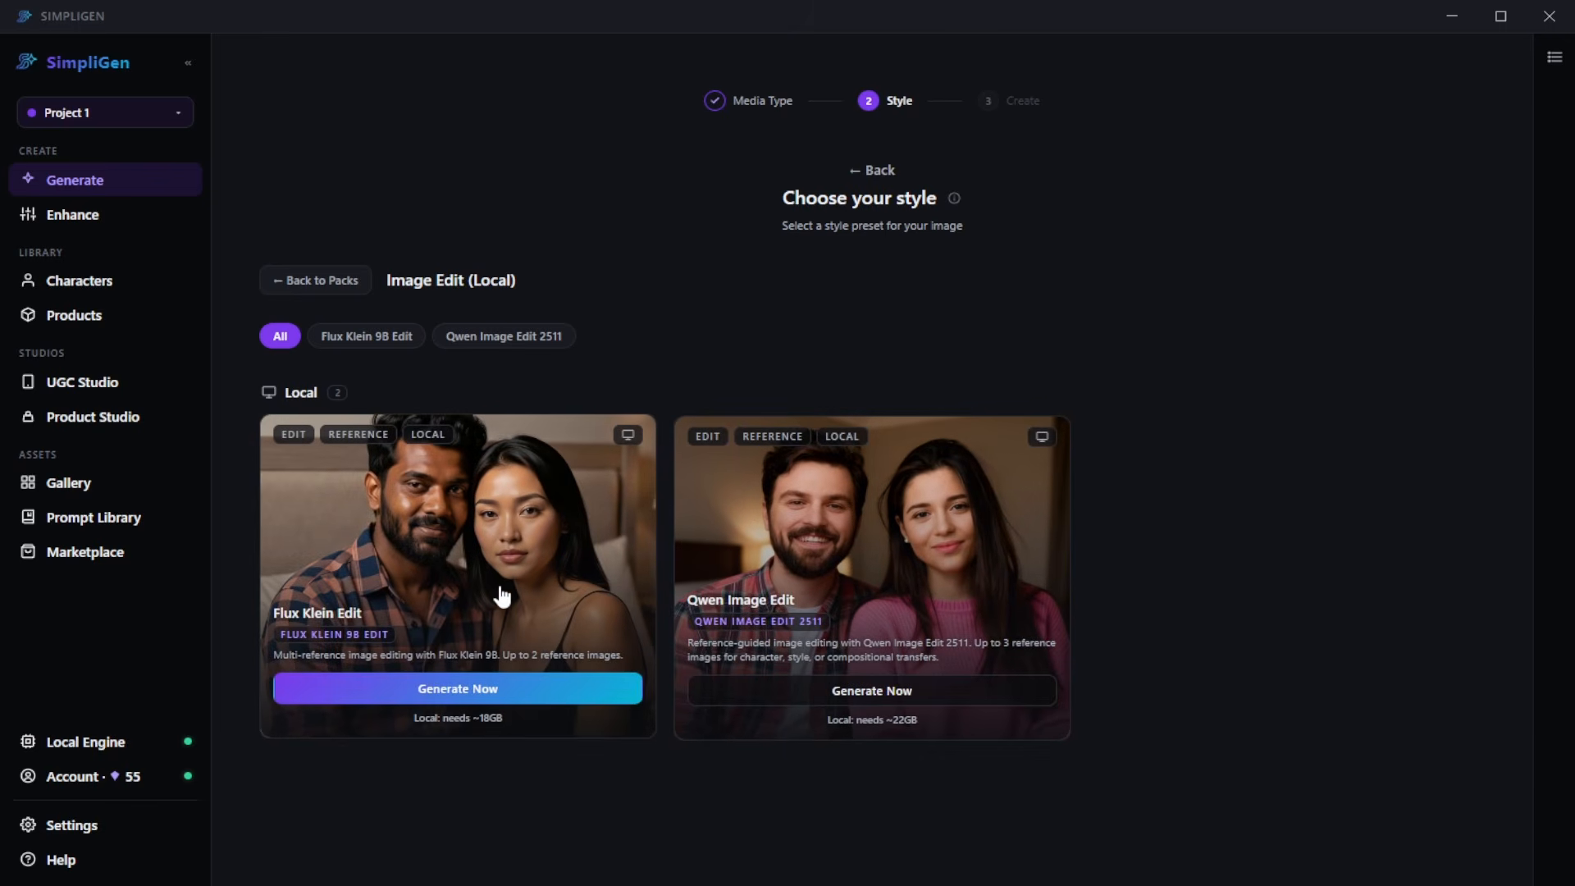
left_click(502, 598)
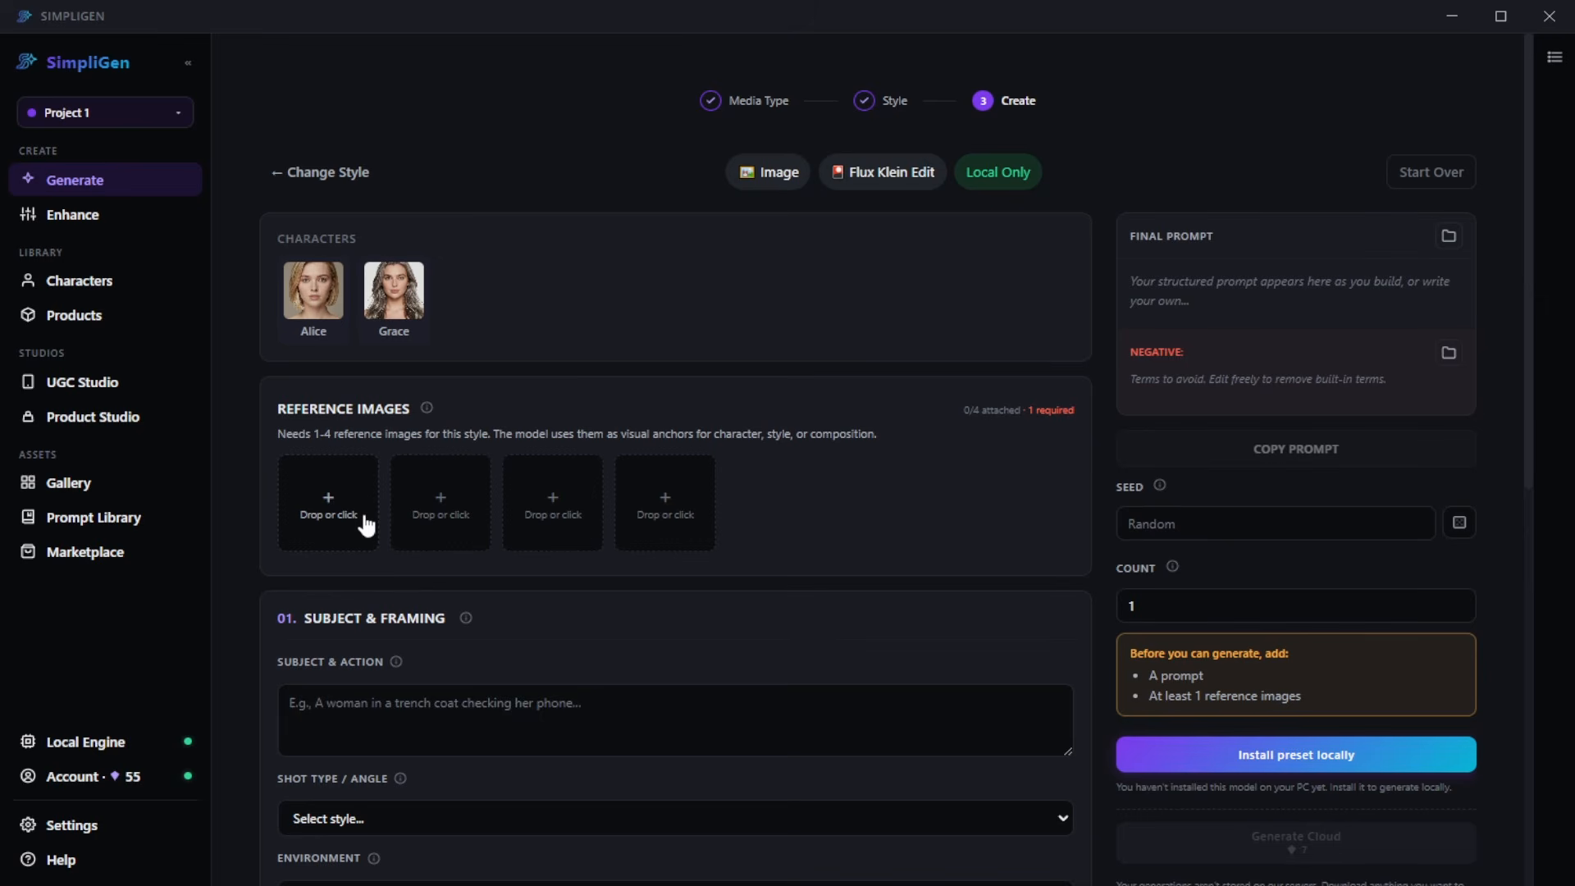
left_click(321, 289)
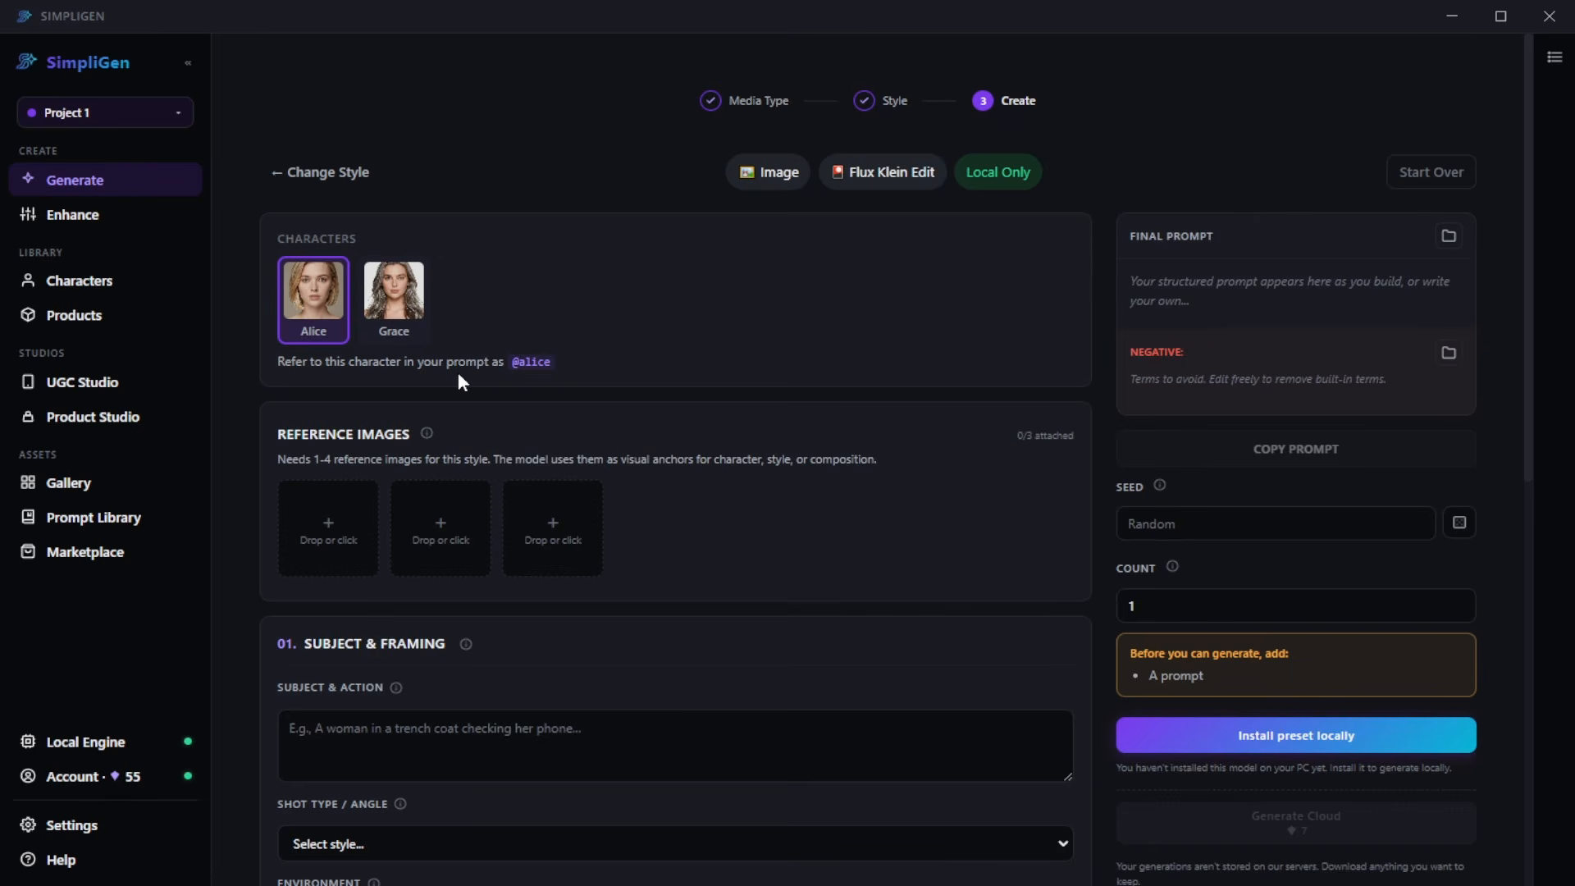
- Look over the subject, lighting and camera fields and set the aspect ratio to 9:16 (Story/Reel)
scroll(790, 390, "down", 5)
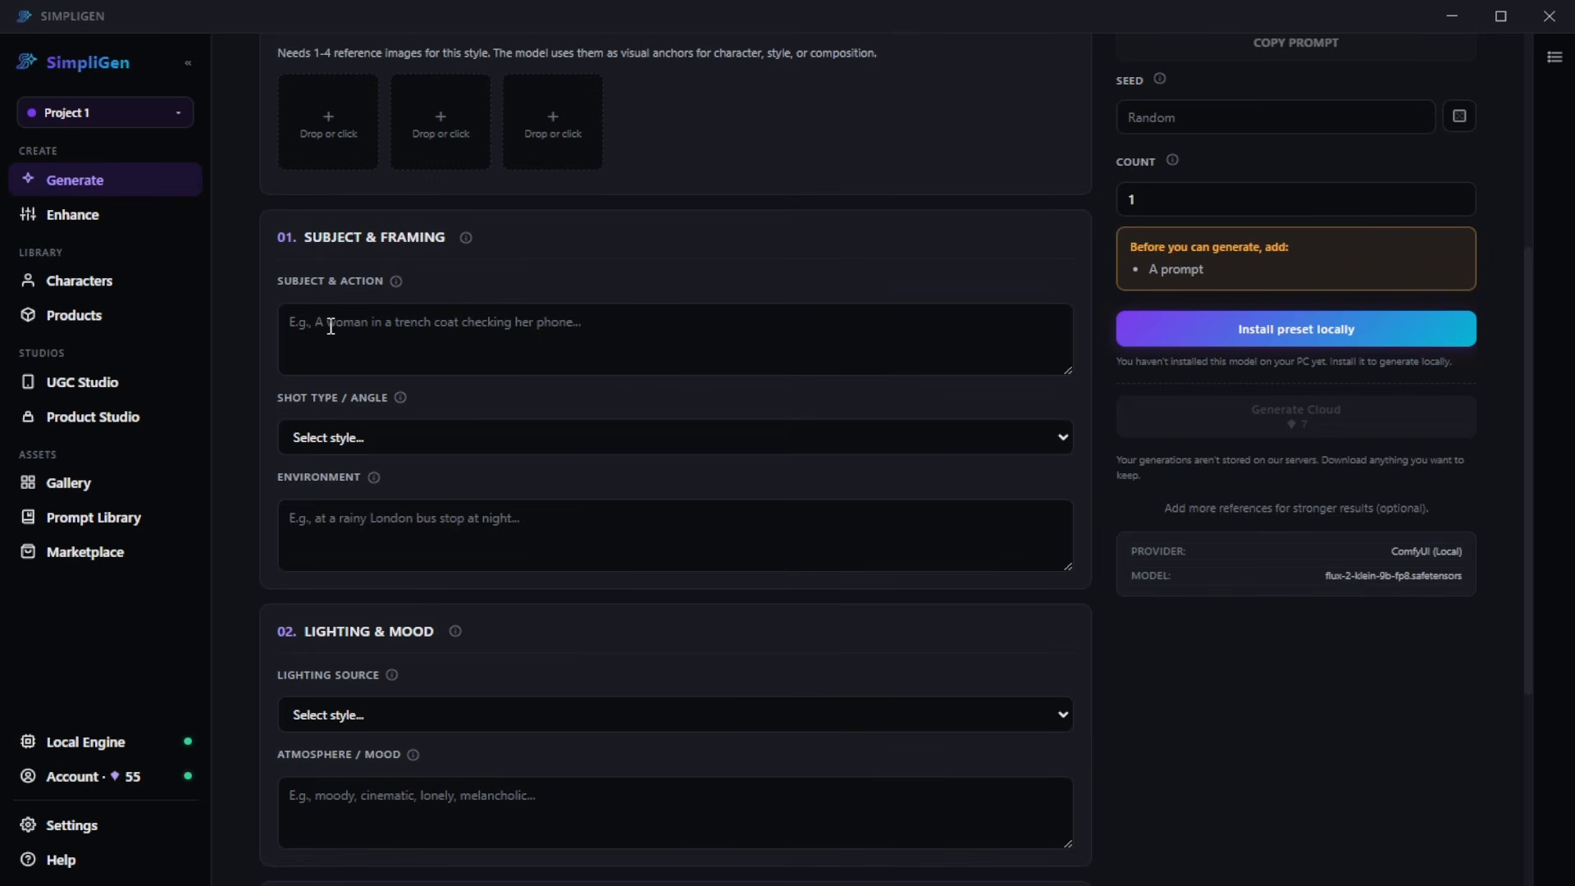
scroll(408, 361, "down", 1)
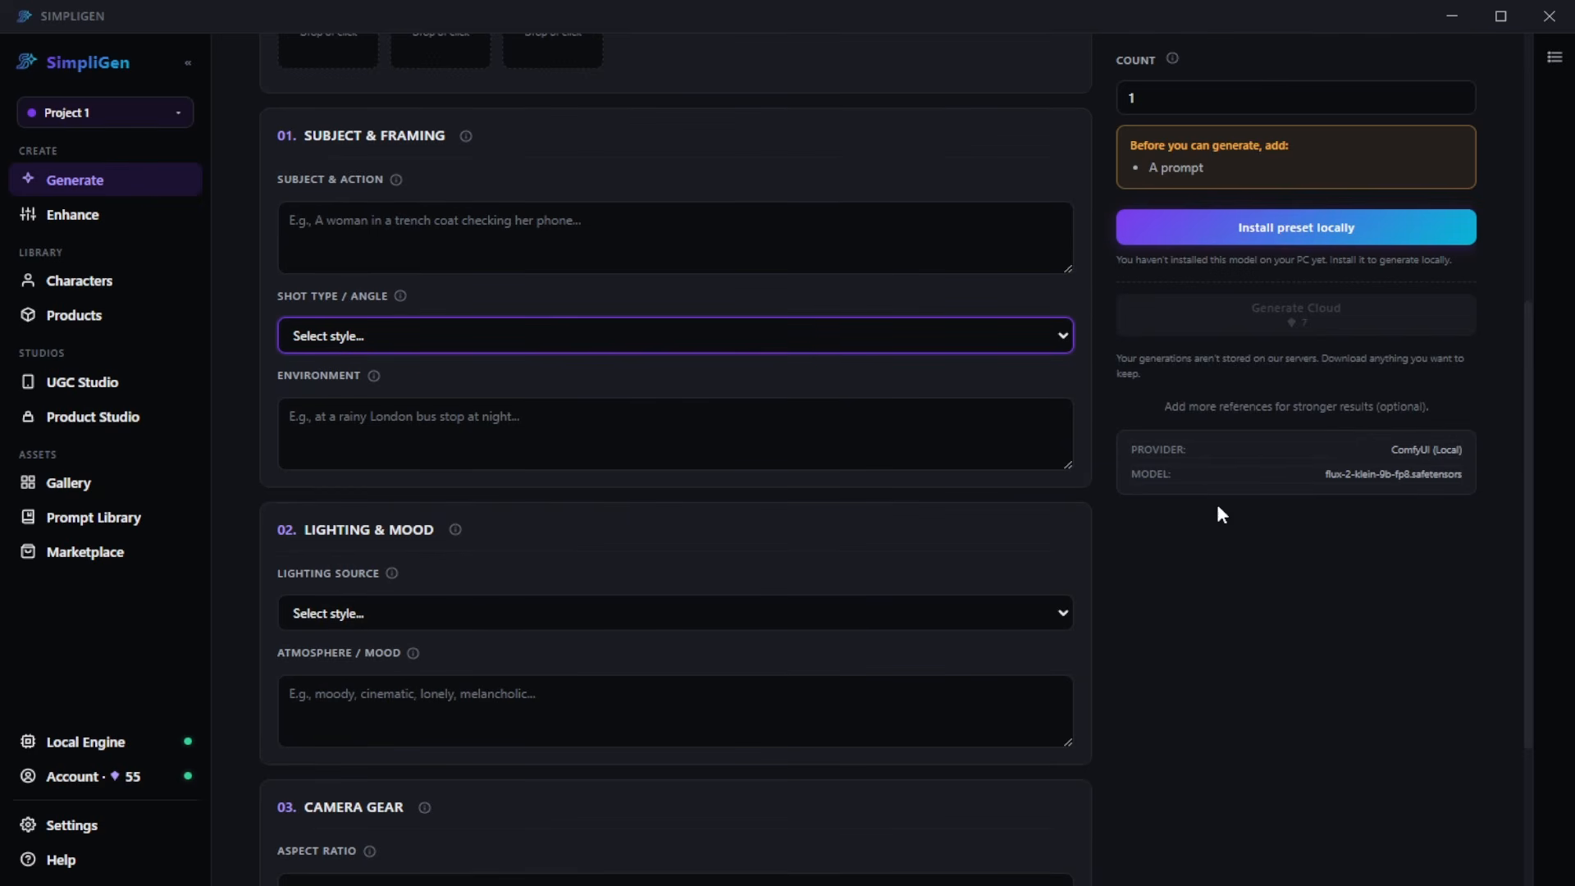
left_click(1250, 596)
scroll(656, 454, "down", 1)
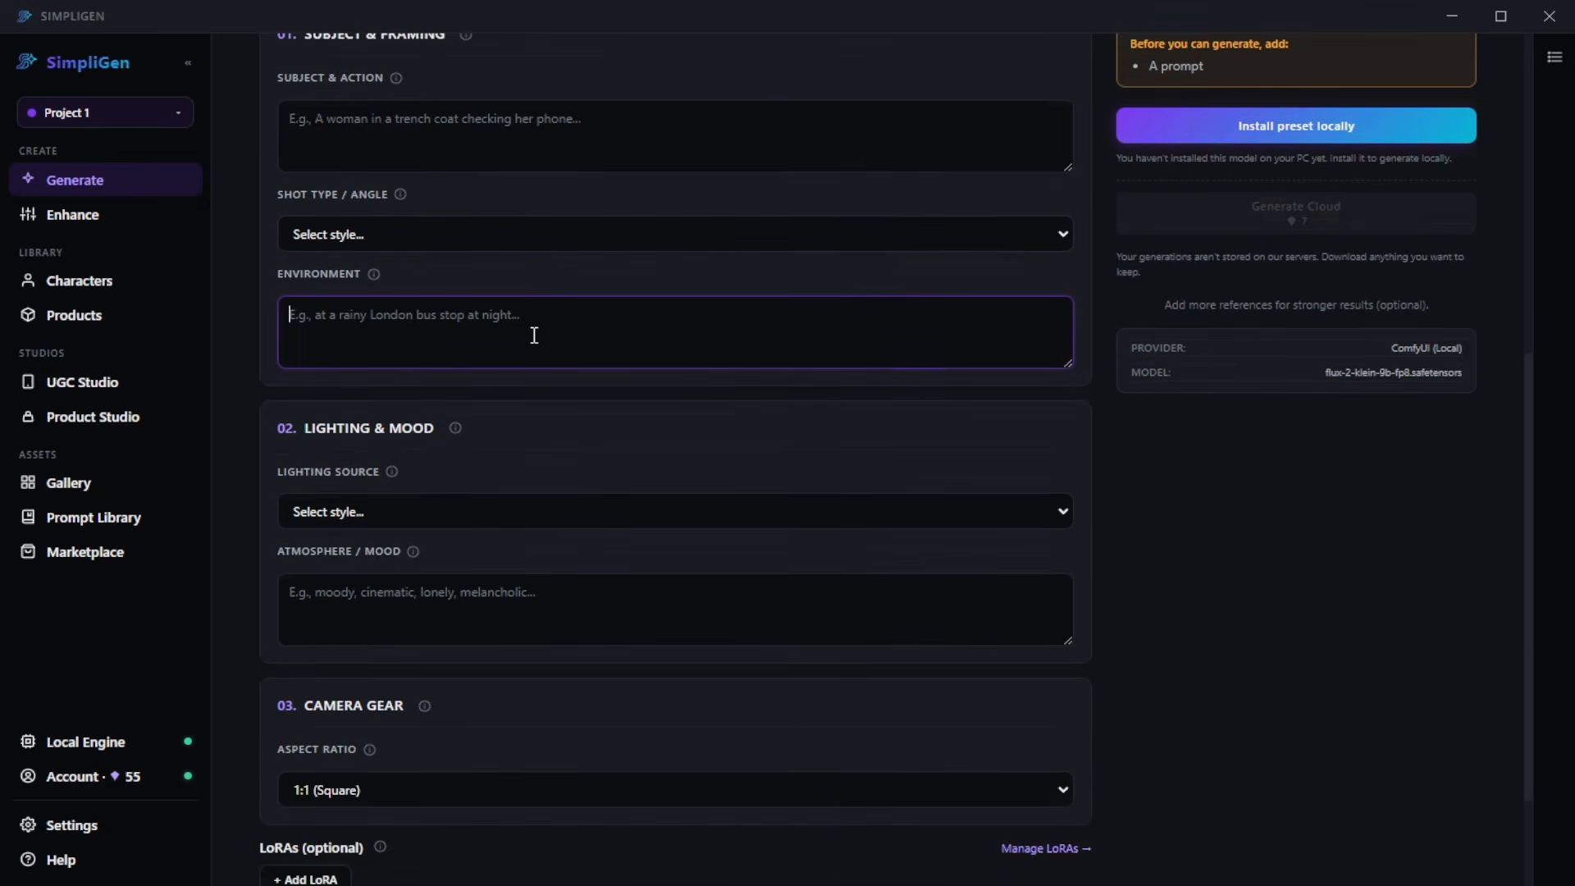
left_click(530, 334)
left_click(1197, 480)
scroll(880, 493, "down", 2)
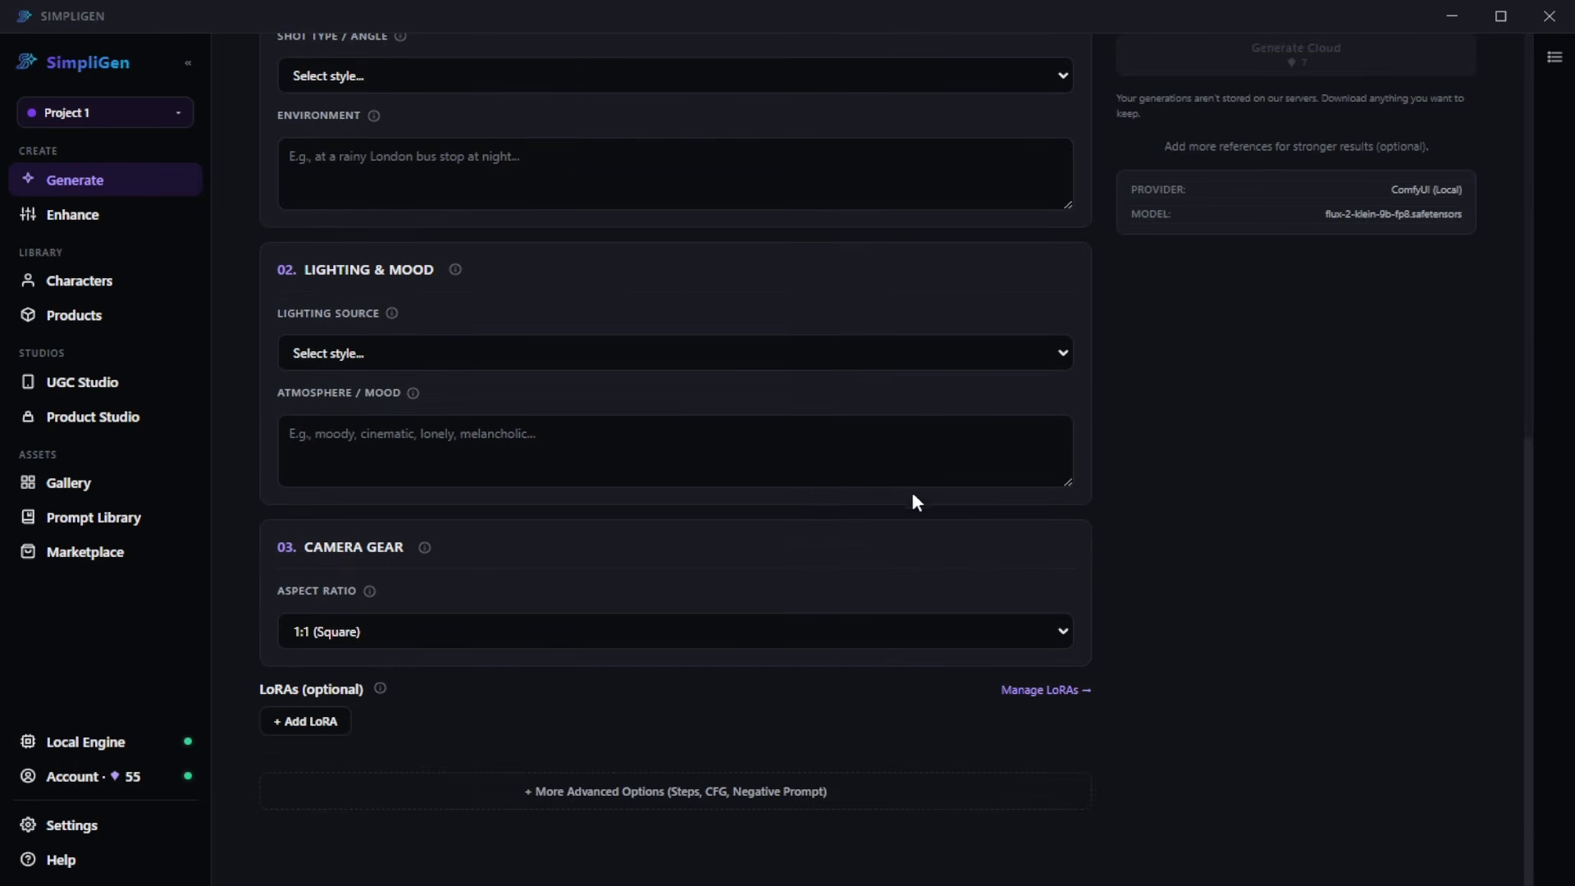
left_click(578, 631)
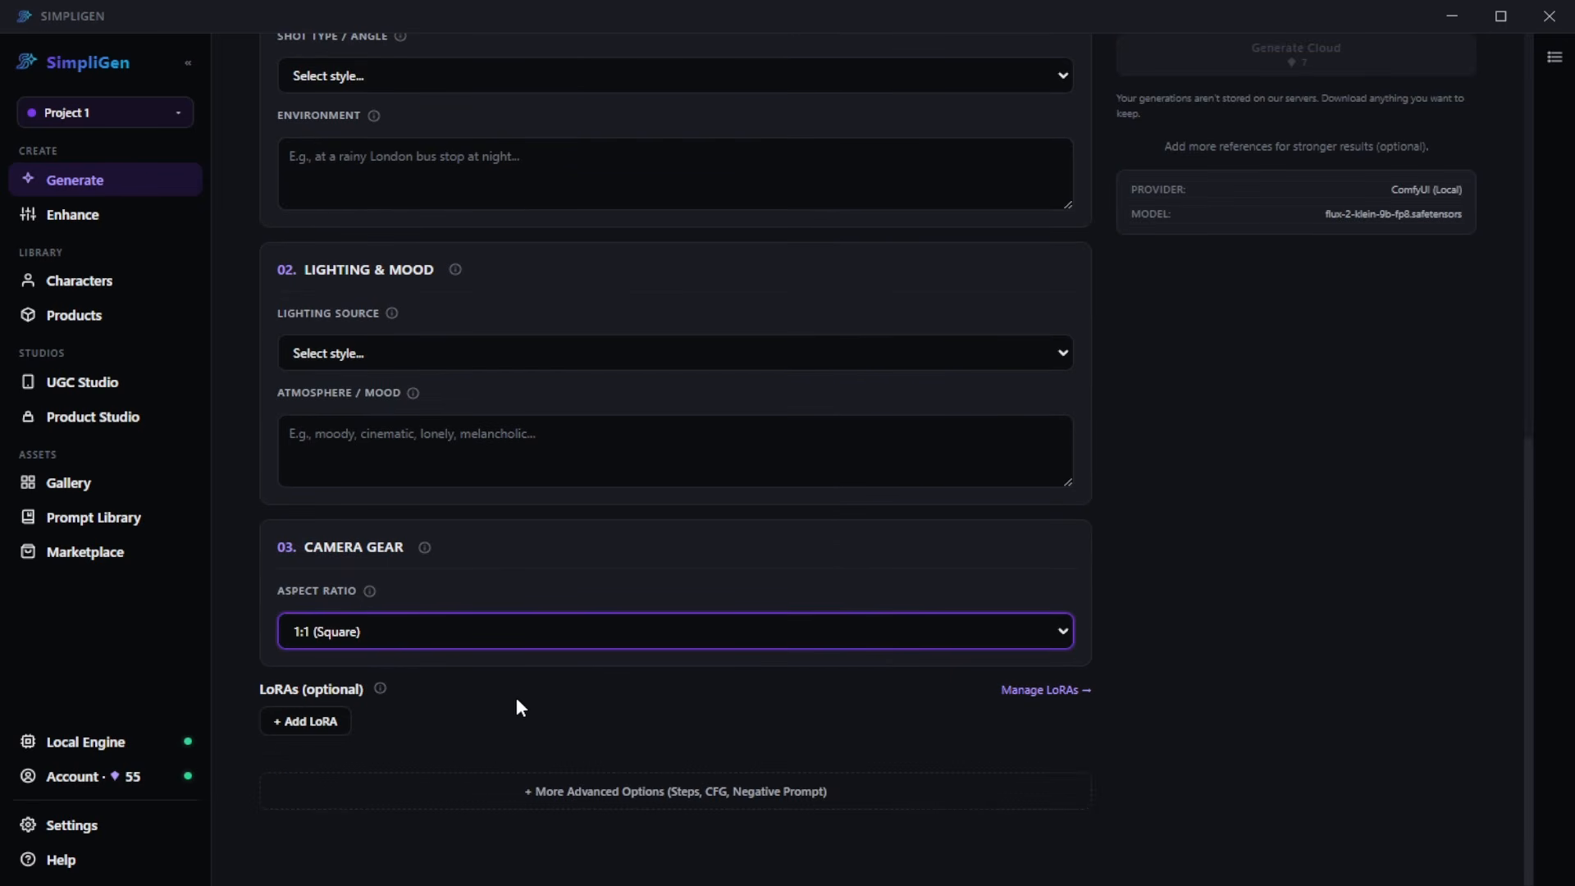
key("Down")
key("Down")
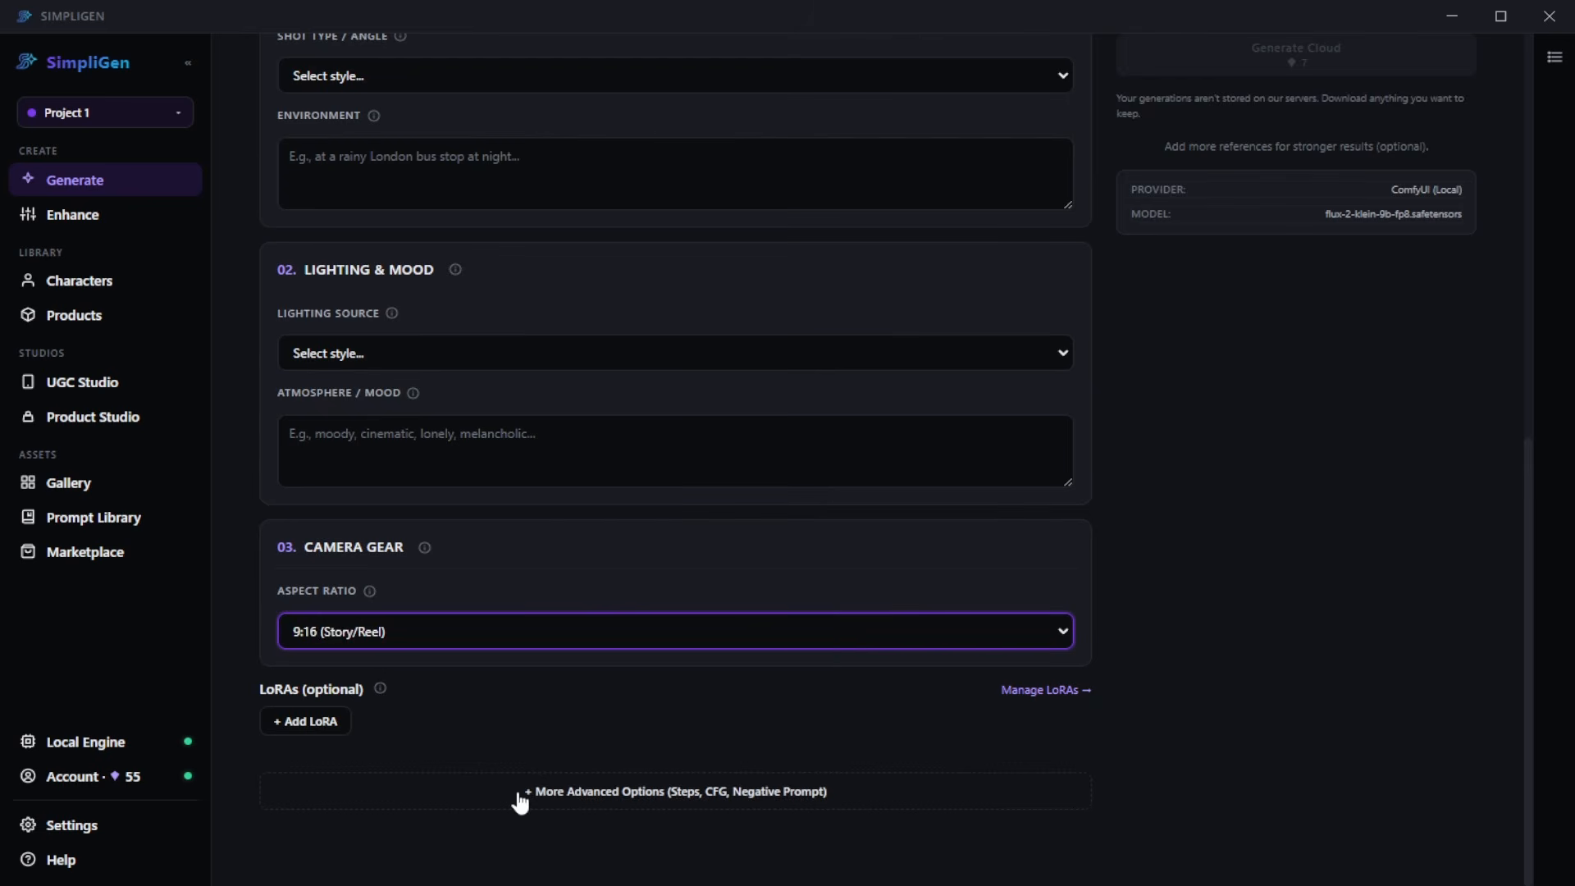
- Examine the advanced options for steps, guidance (CFG) and negative prompt
left_click(521, 792)
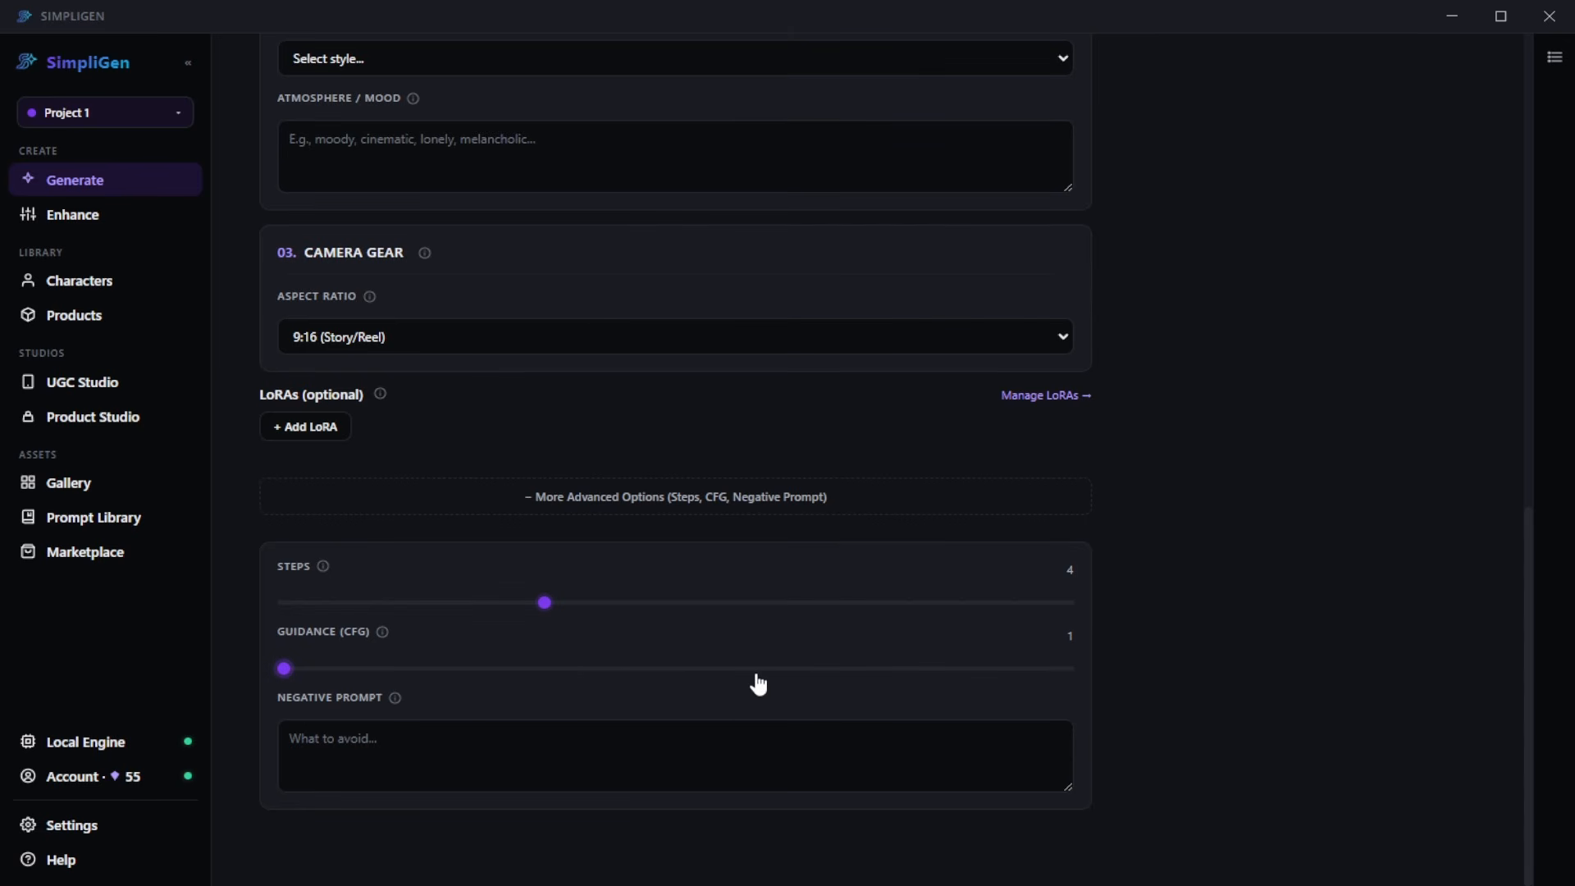
left_click(656, 759)
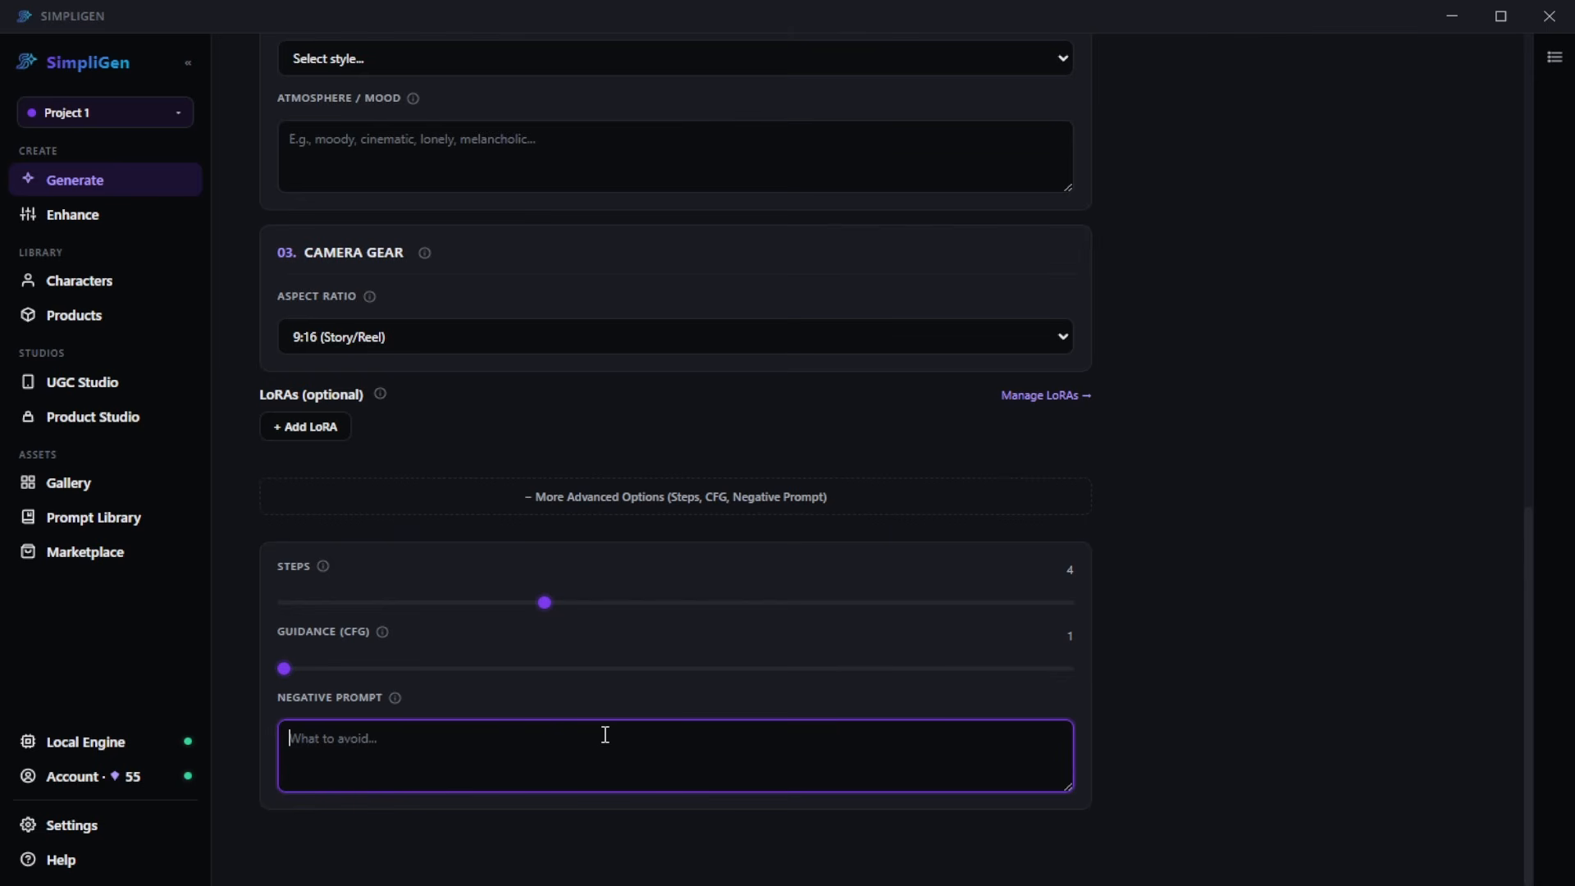
scroll(646, 722, "up", 10)
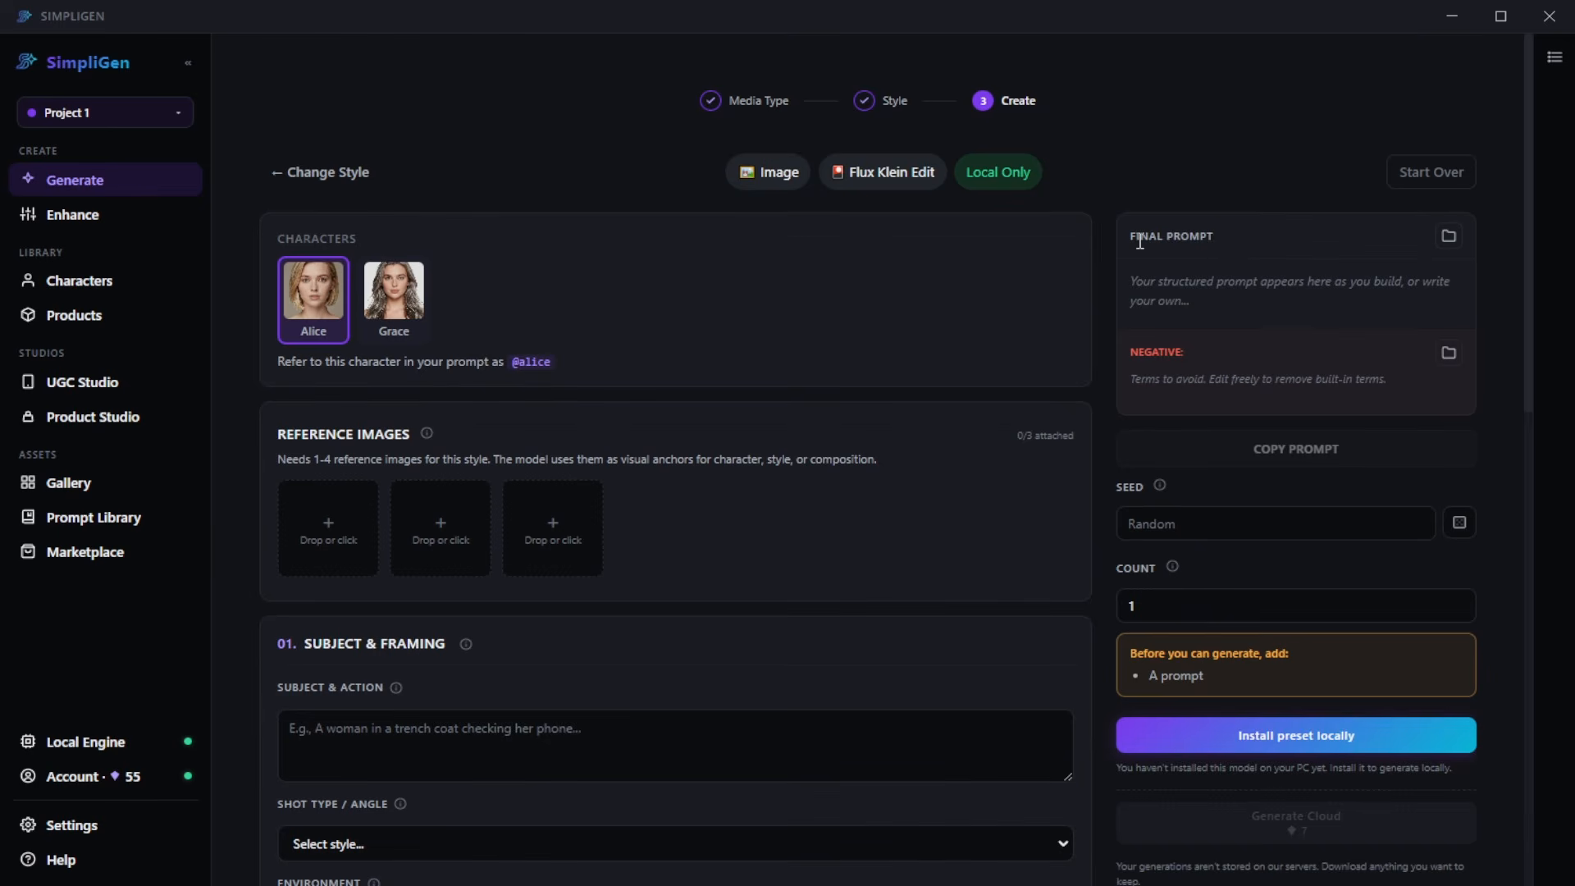
- Load saved prompt 10, the mirror selfie, as the final prompt and copy its text into Subject & Action
left_click(1448, 238)
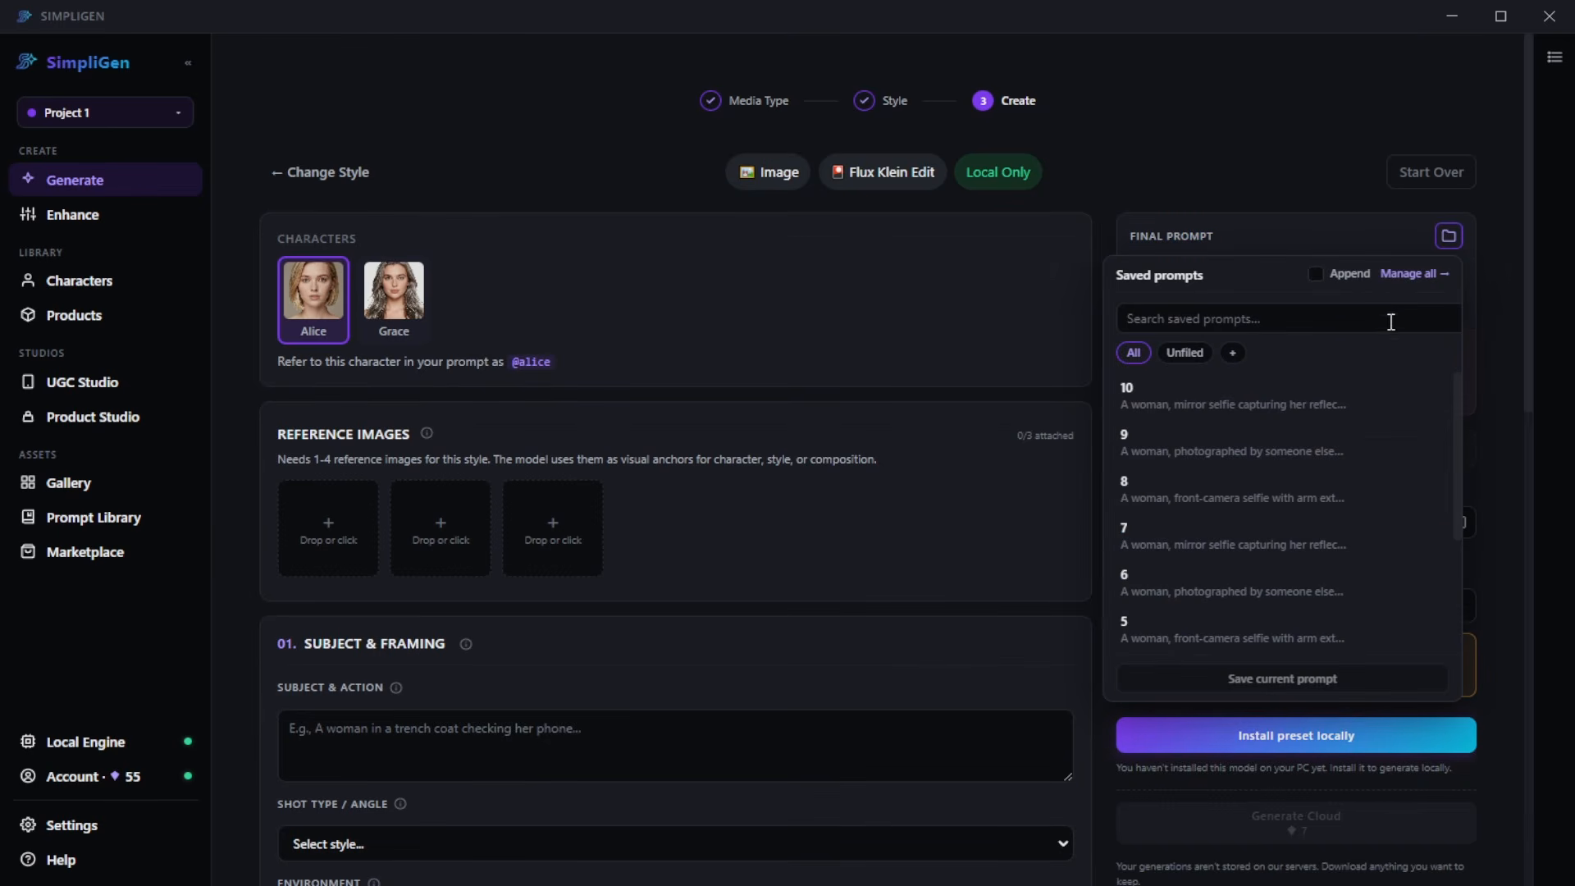
left_click(1266, 406)
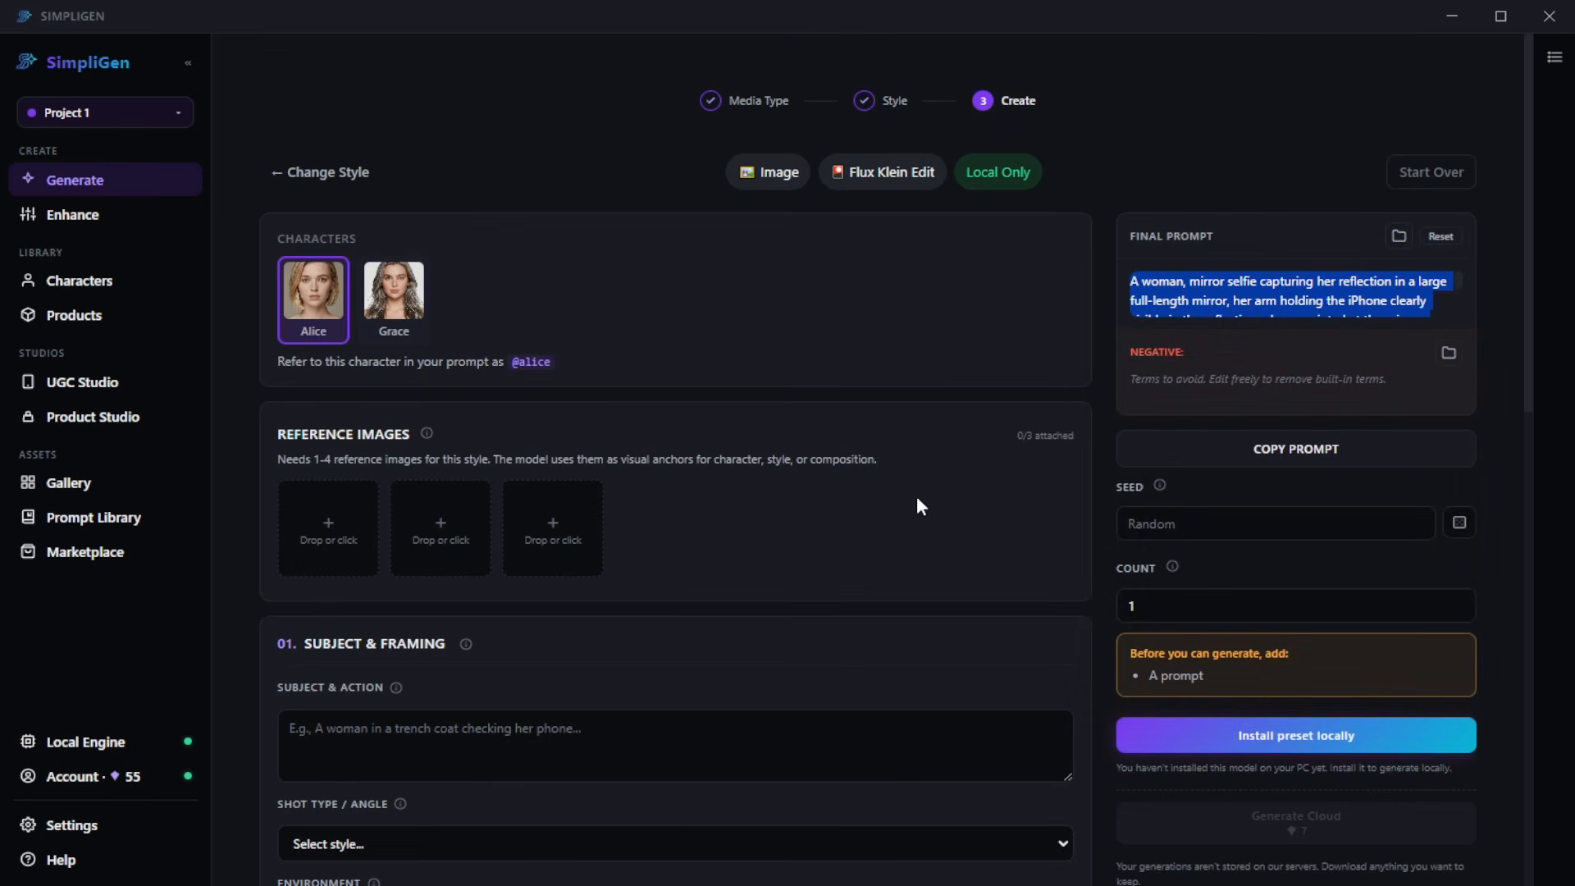
left_click(632, 728)
key("ctrl+v")
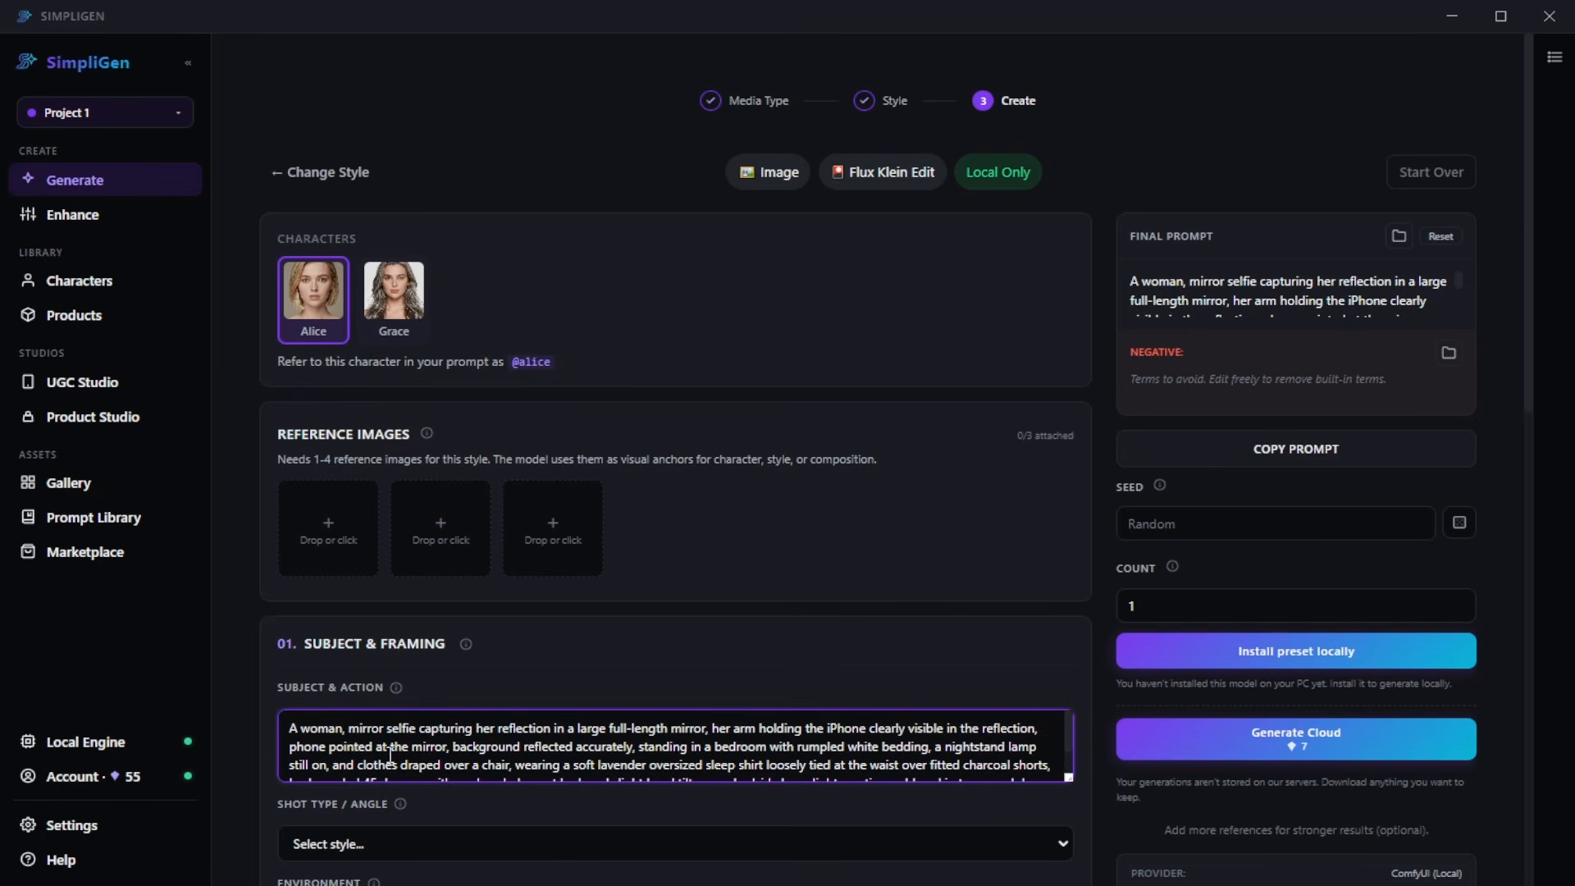
left_click(343, 729)
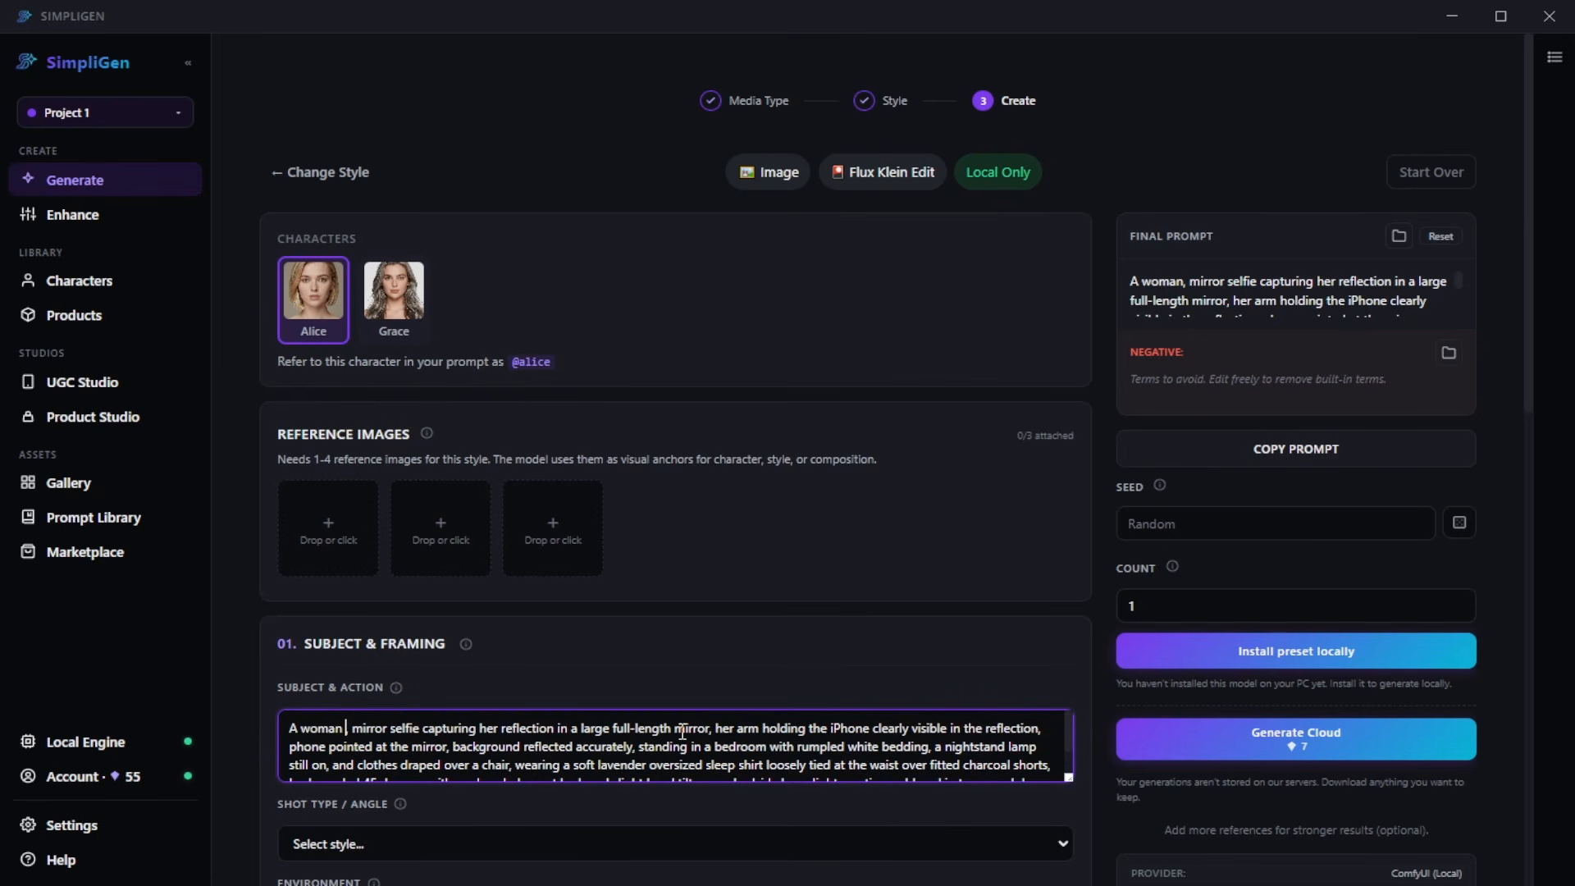
type("@alice,")
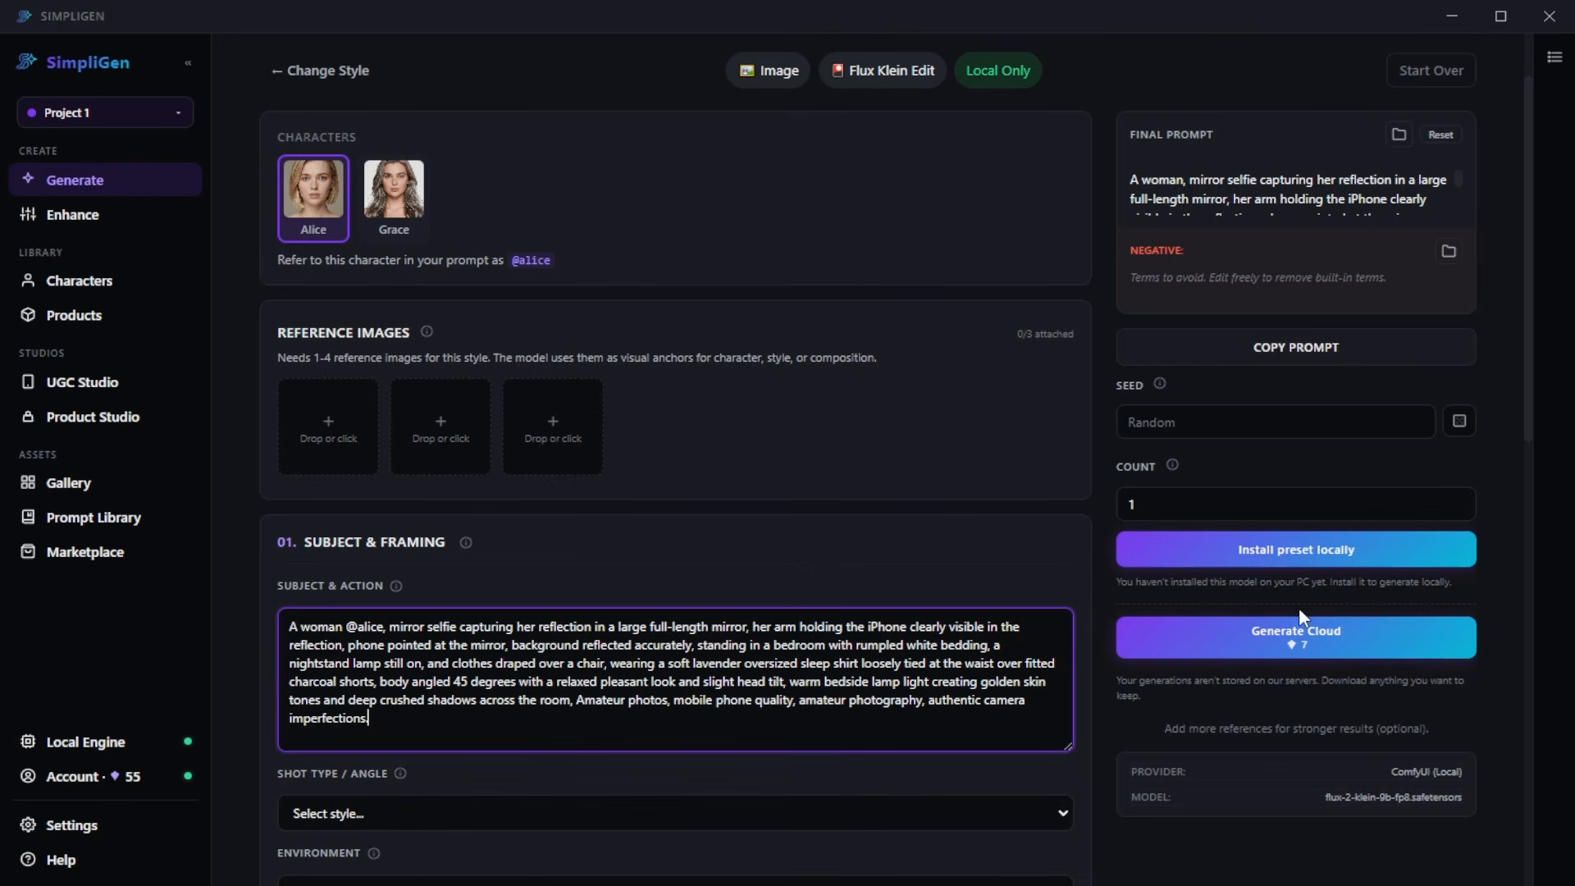
- Generate the 9:16 image in the cloud and view the newest result at full size in the gallery
left_click(1330, 649)
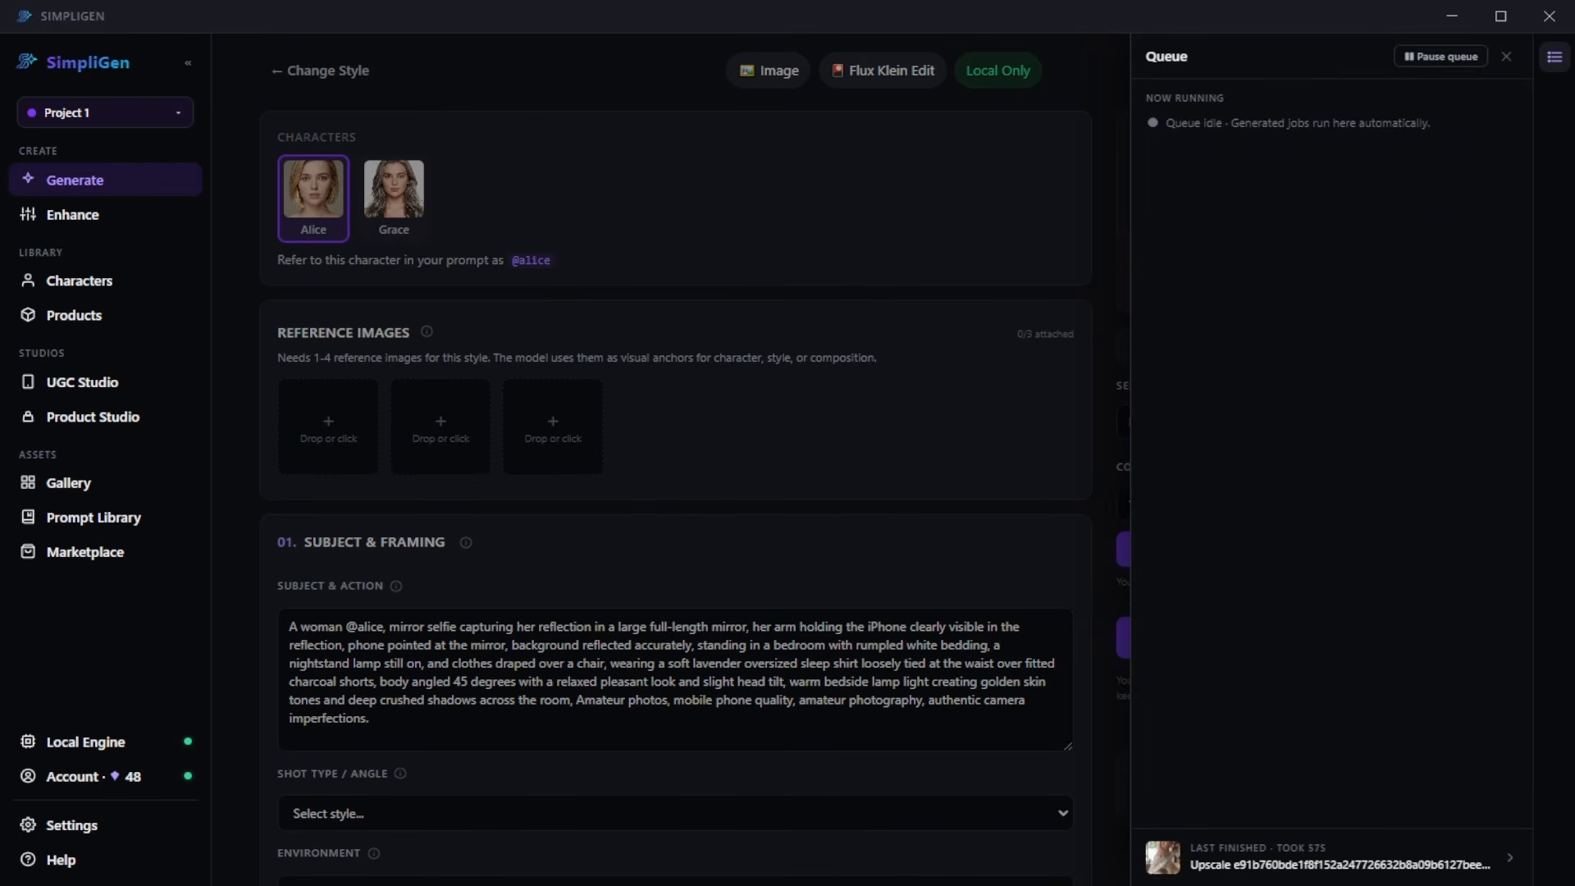
left_click(434, 525)
left_click(121, 496)
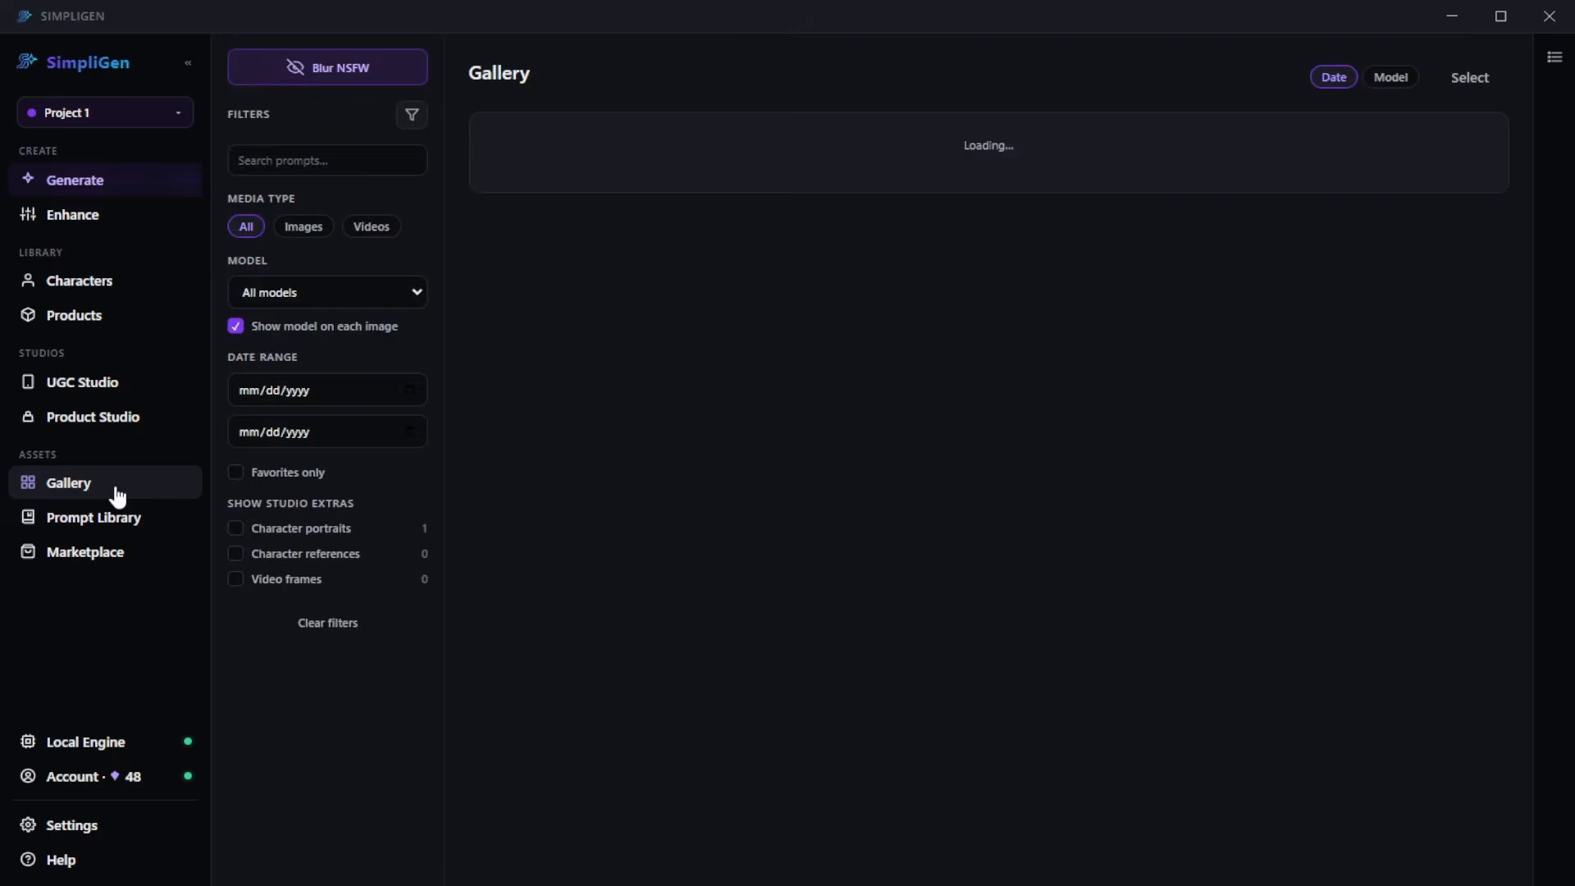
left_click(594, 264)
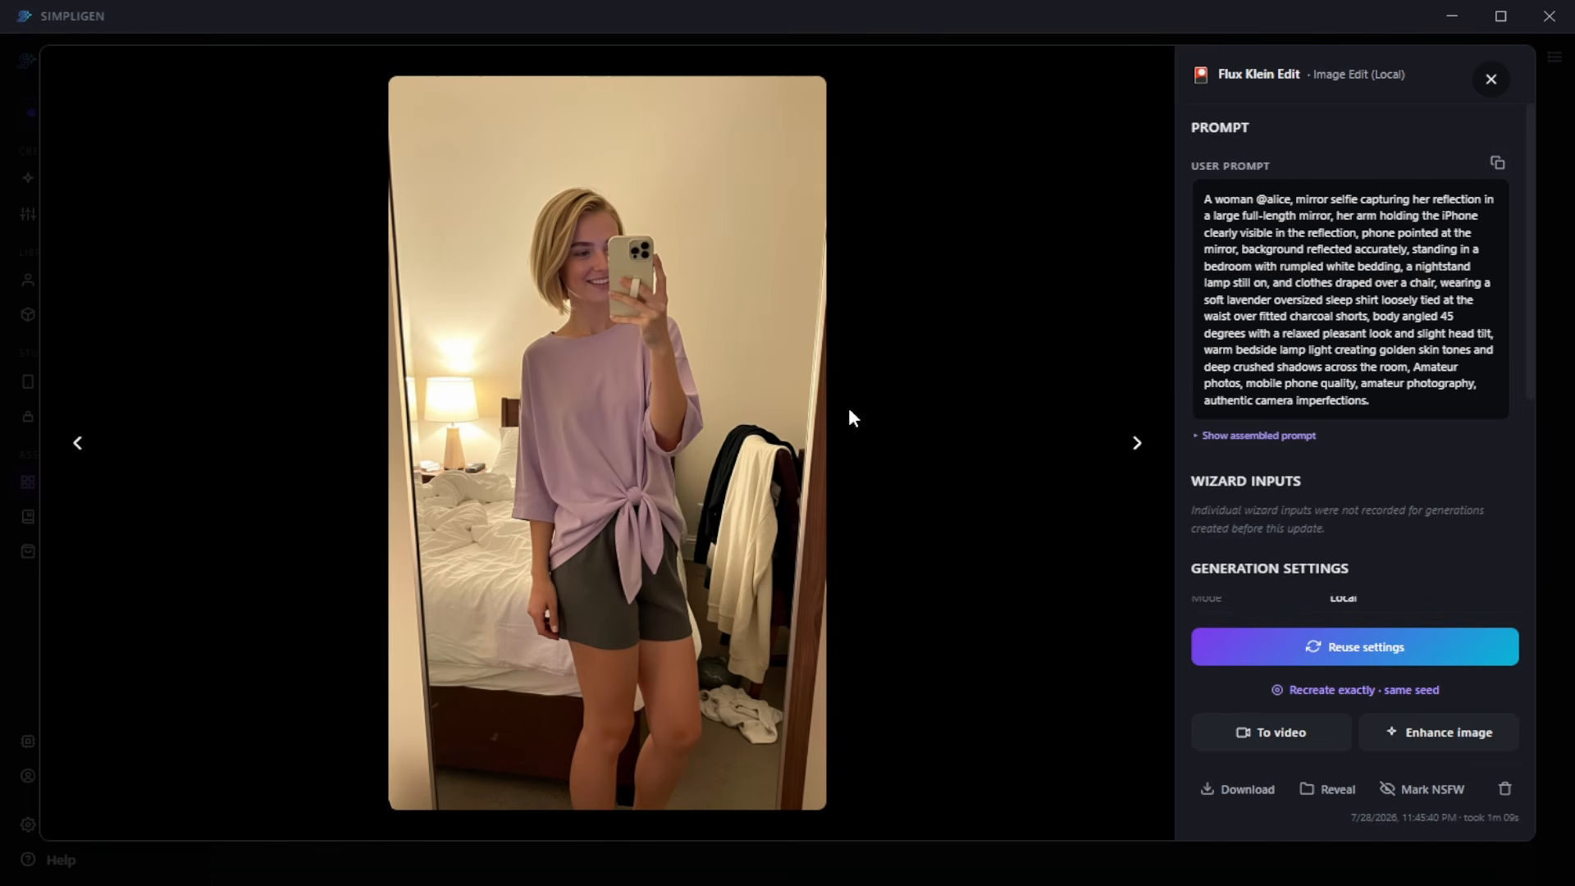
left_click(1493, 82)
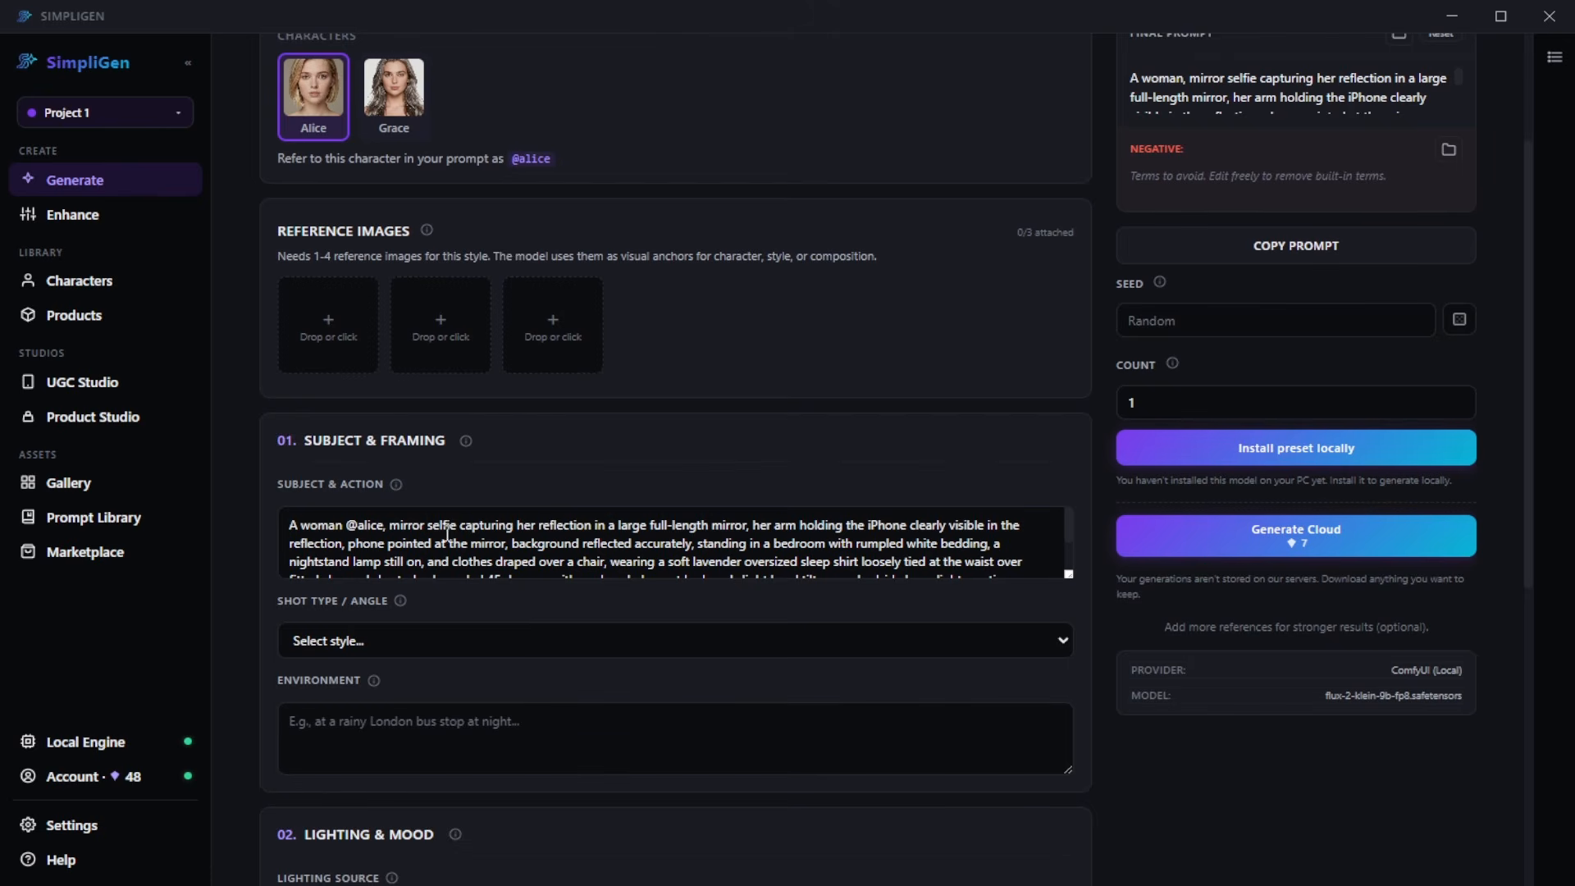
- Set the aspect ratio to 1:1 (Square) and raise the steps to 6 in the advanced options
scroll(587, 502, "down", 7)
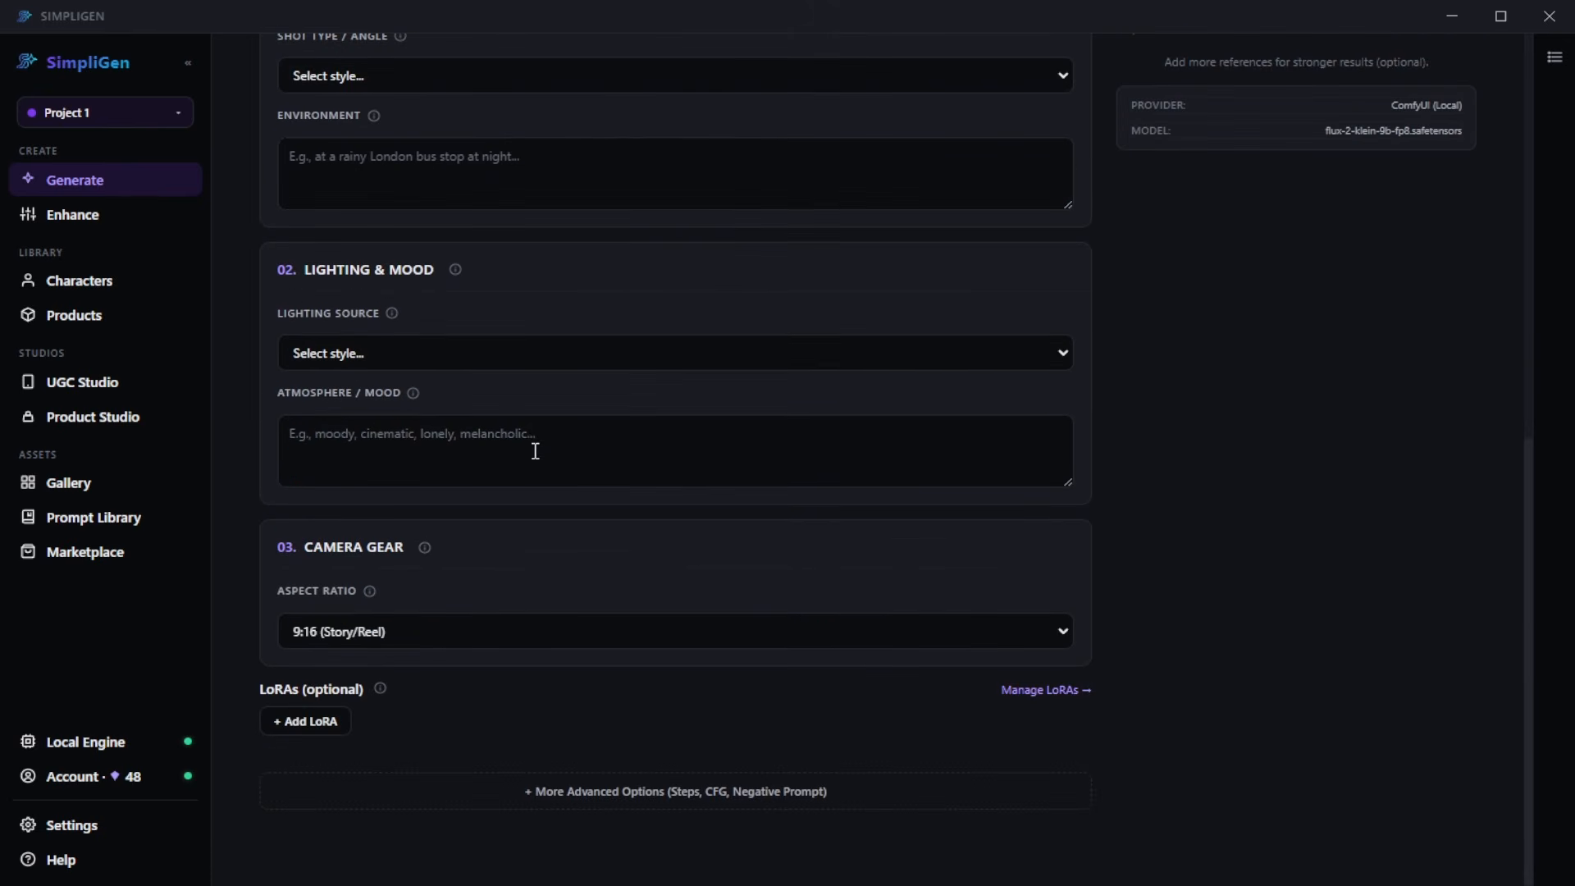
left_click(433, 658)
left_click(617, 789)
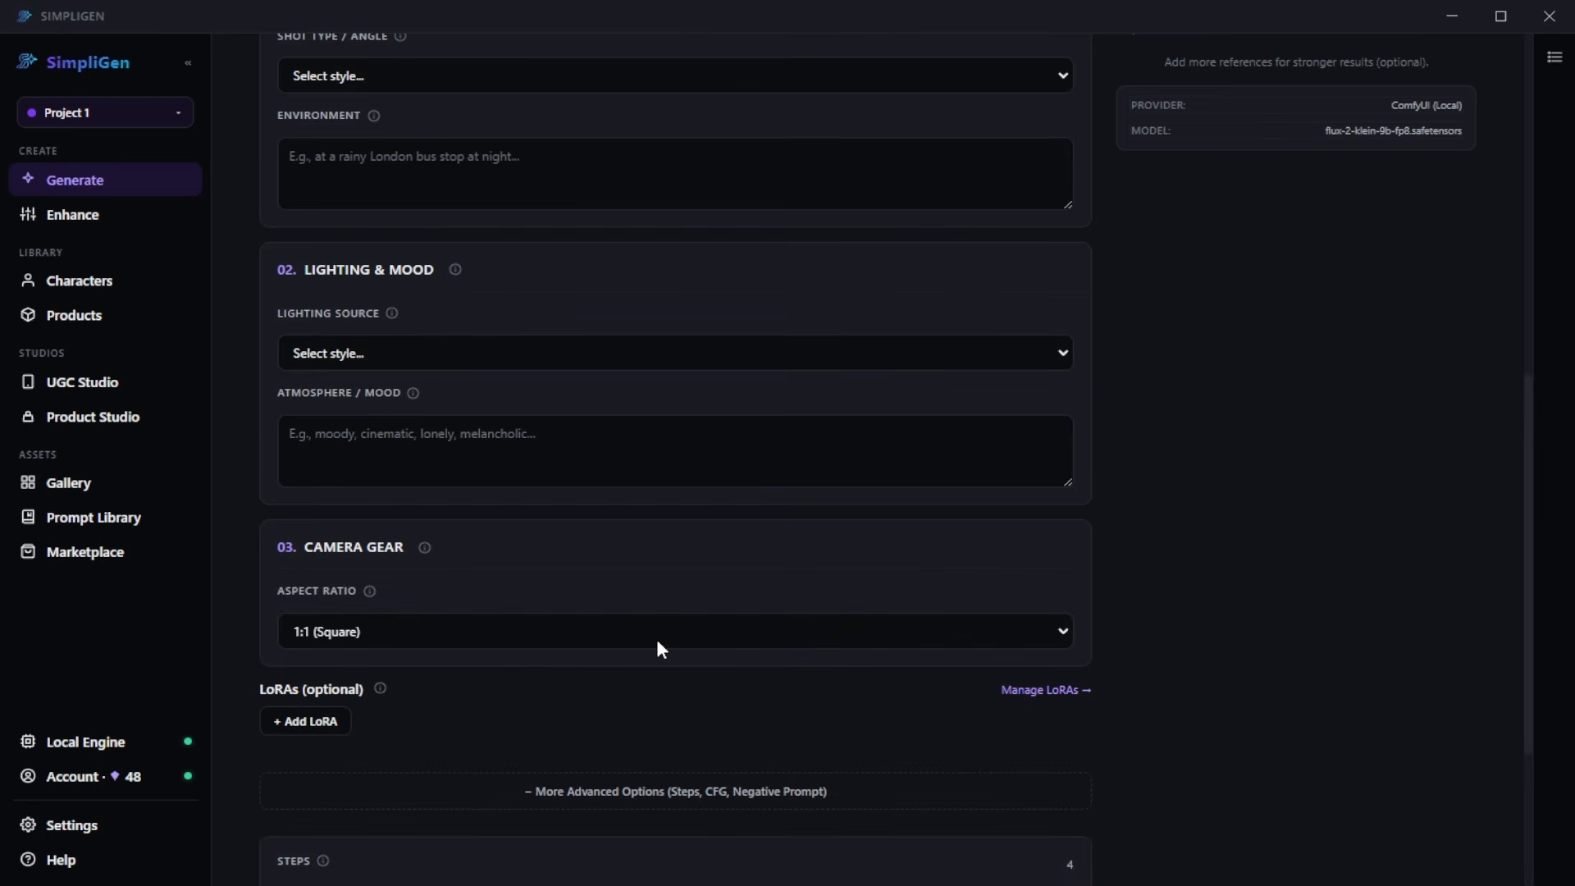
scroll(682, 653, "down", 4)
left_click_drag(545, 604, 759, 608)
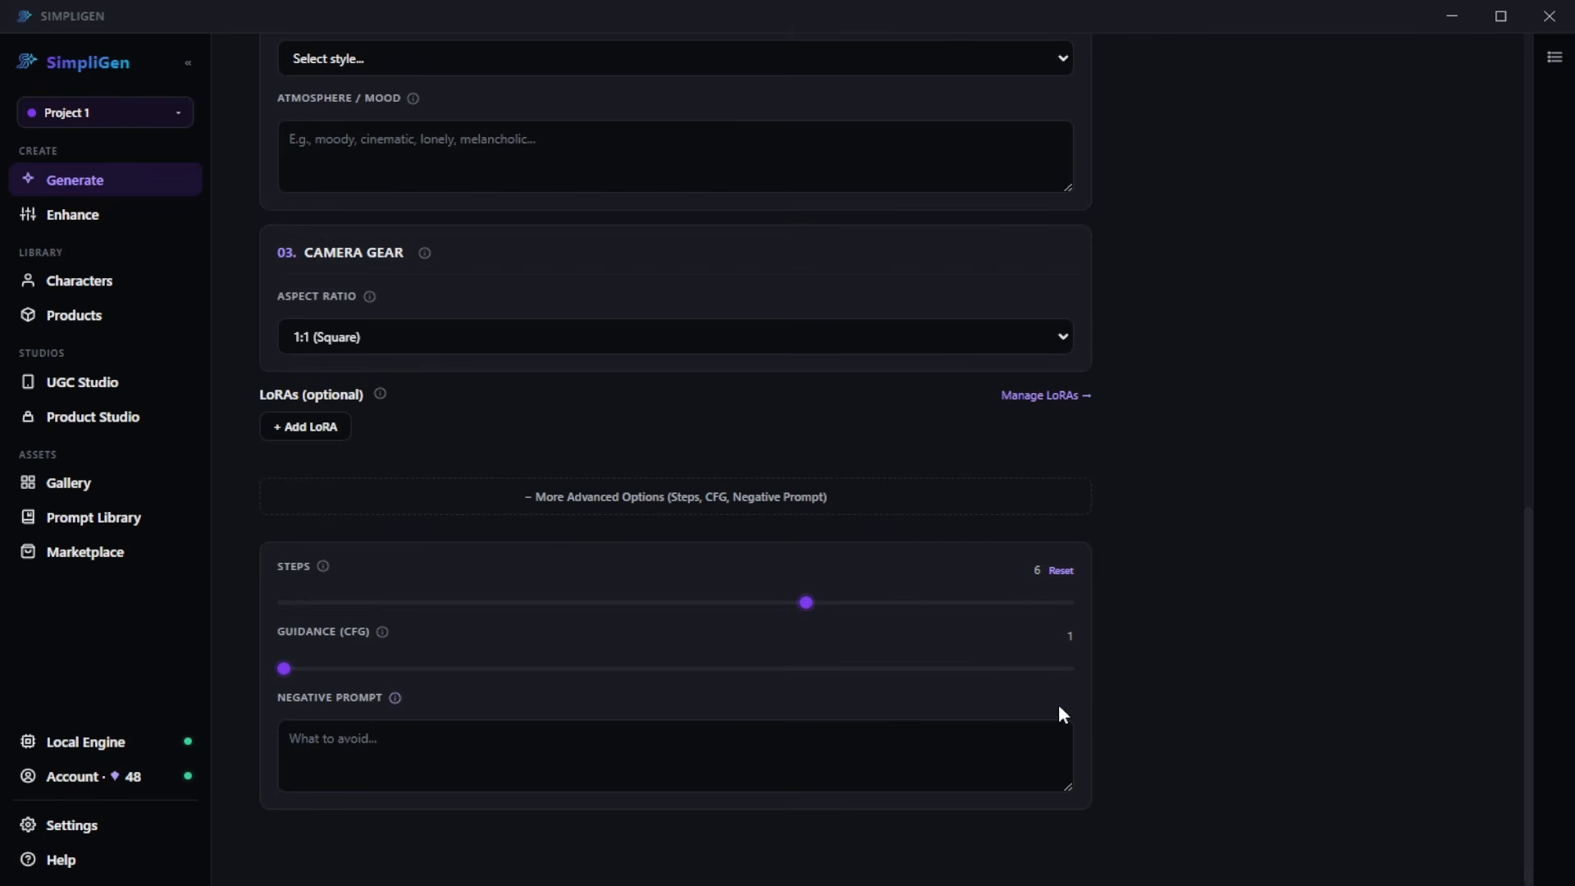
- Generate the square version in the cloud, check the queue and view the new image in the gallery
scroll(1107, 712, "up", 2)
scroll(1103, 711, "up", 12)
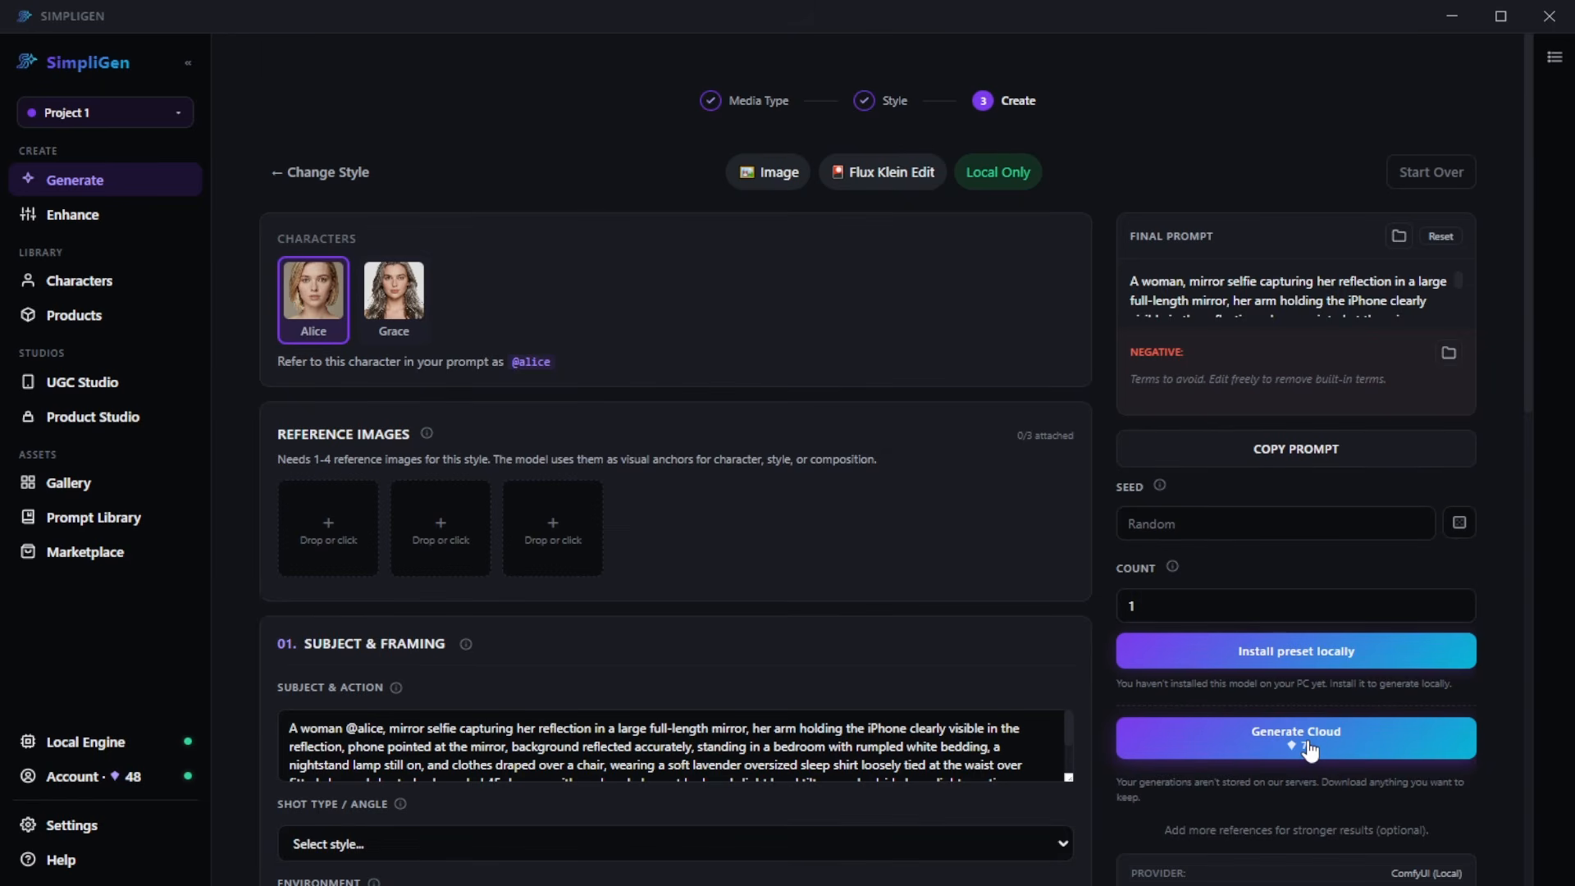
left_click(1312, 747)
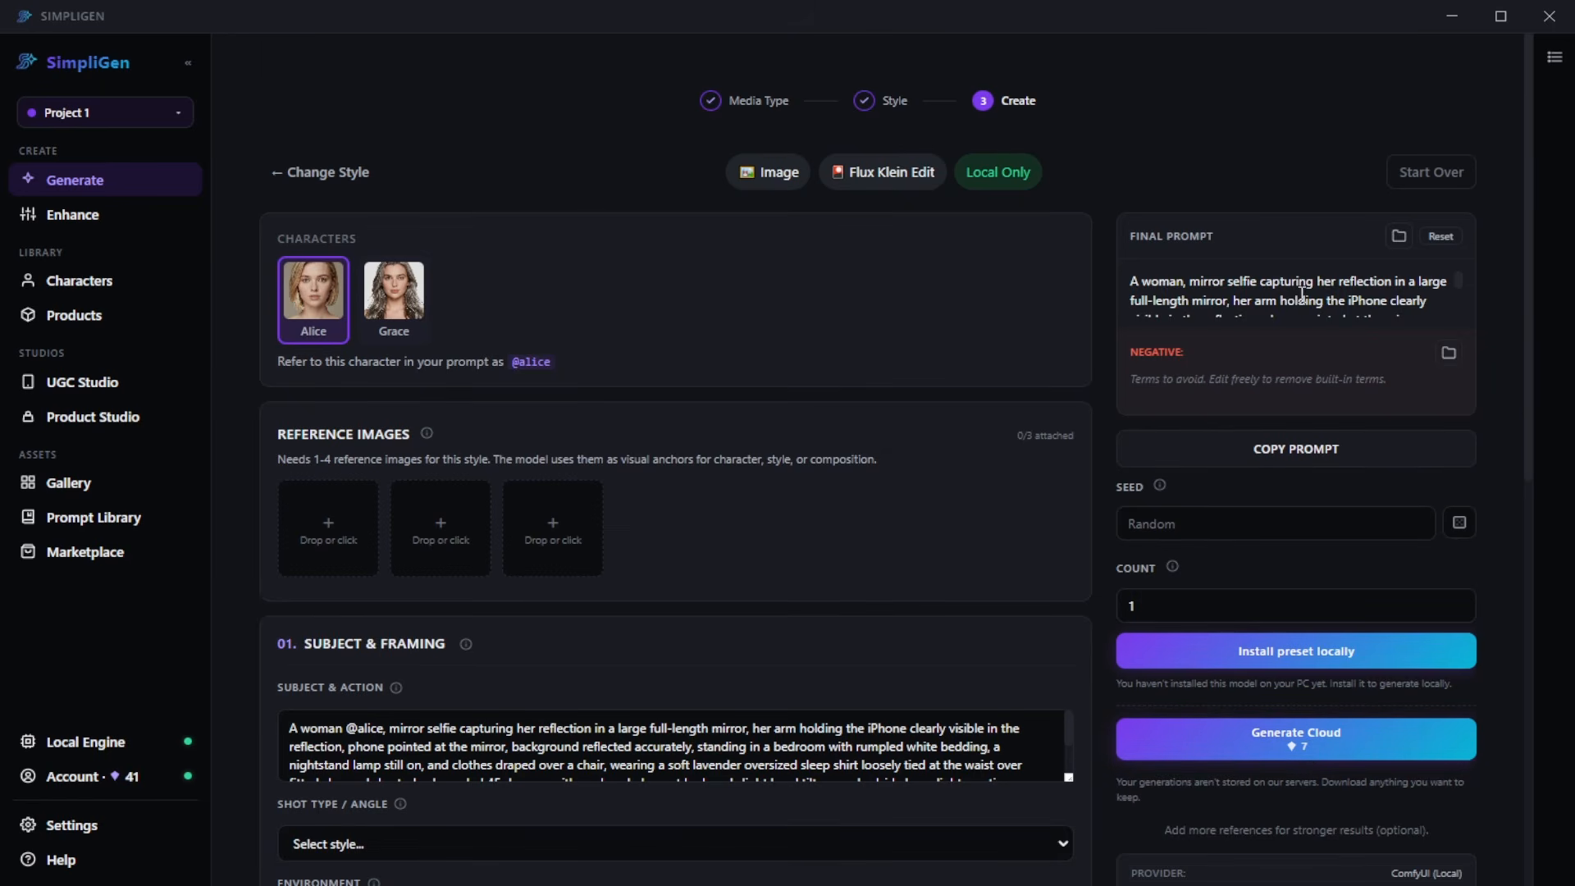
left_click(1554, 57)
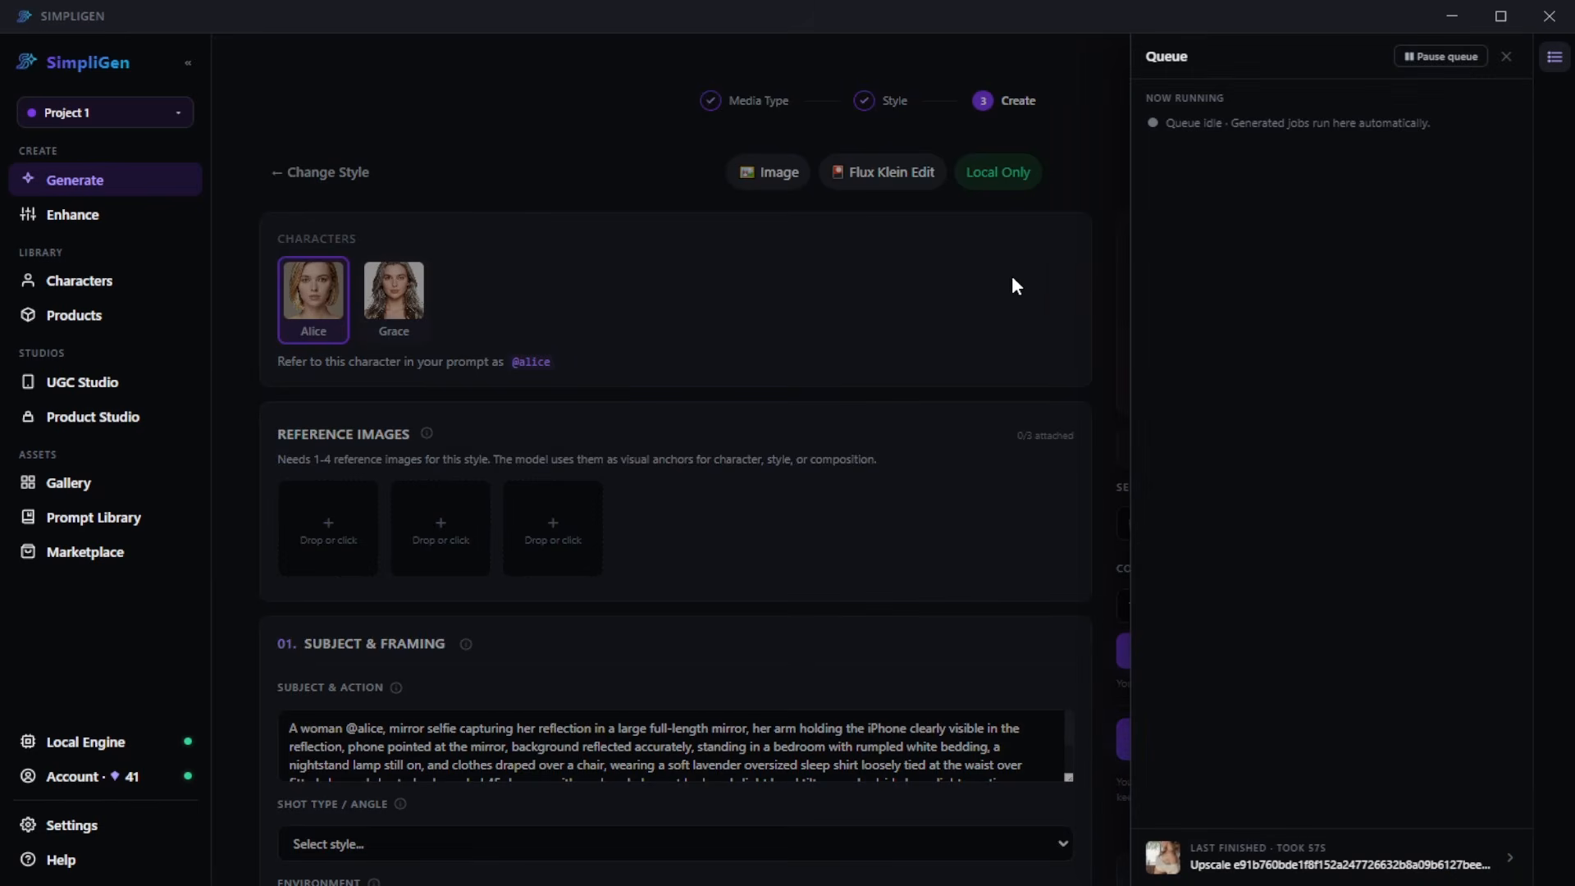
left_click(104, 492)
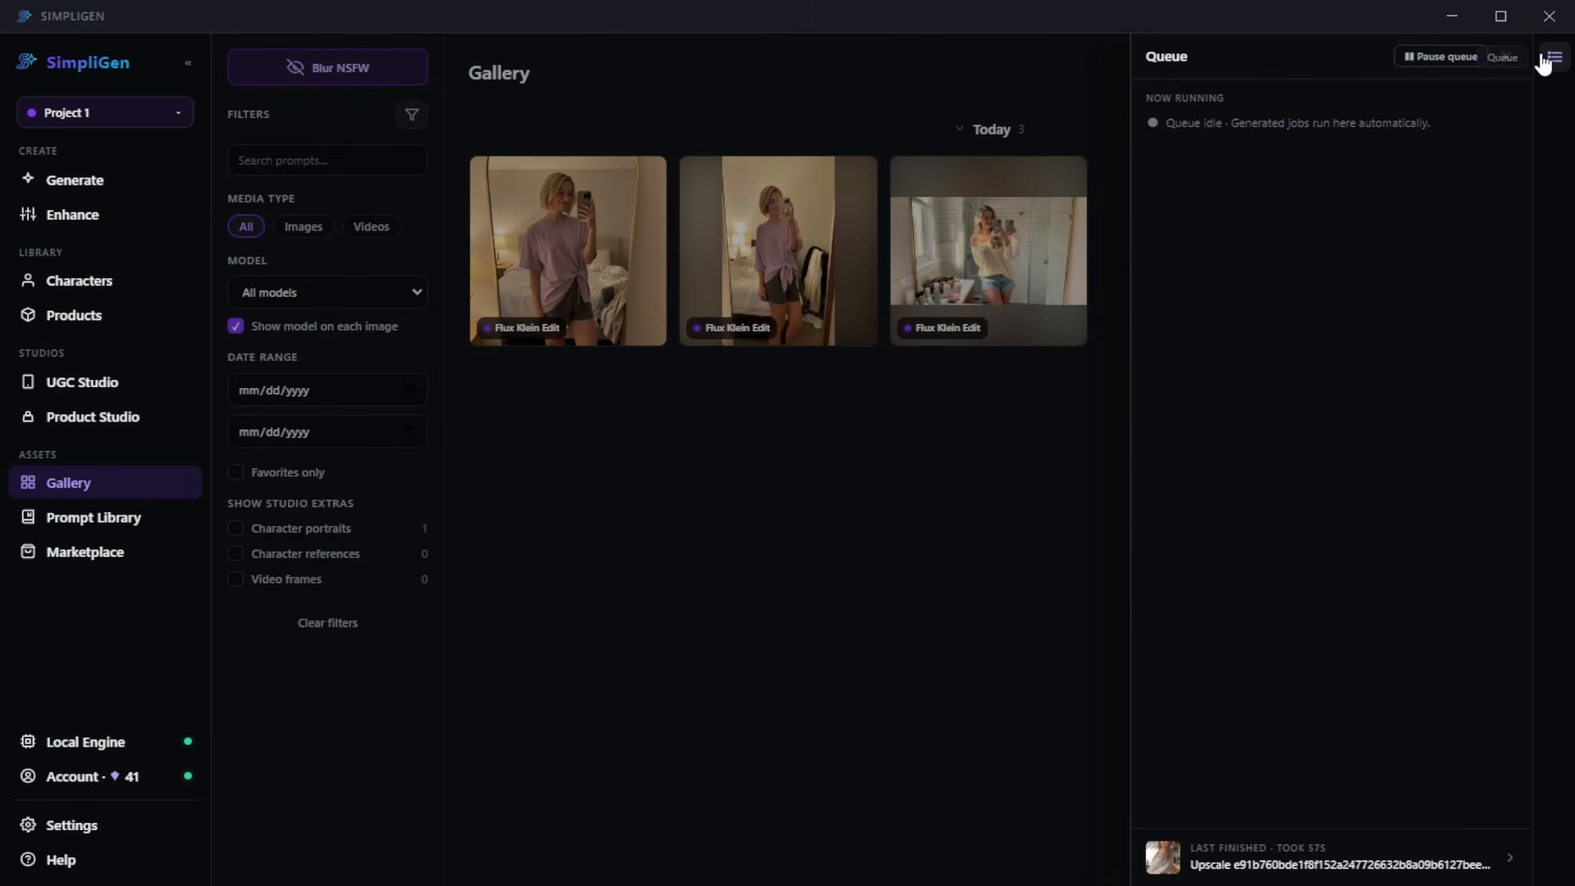
left_click(598, 303)
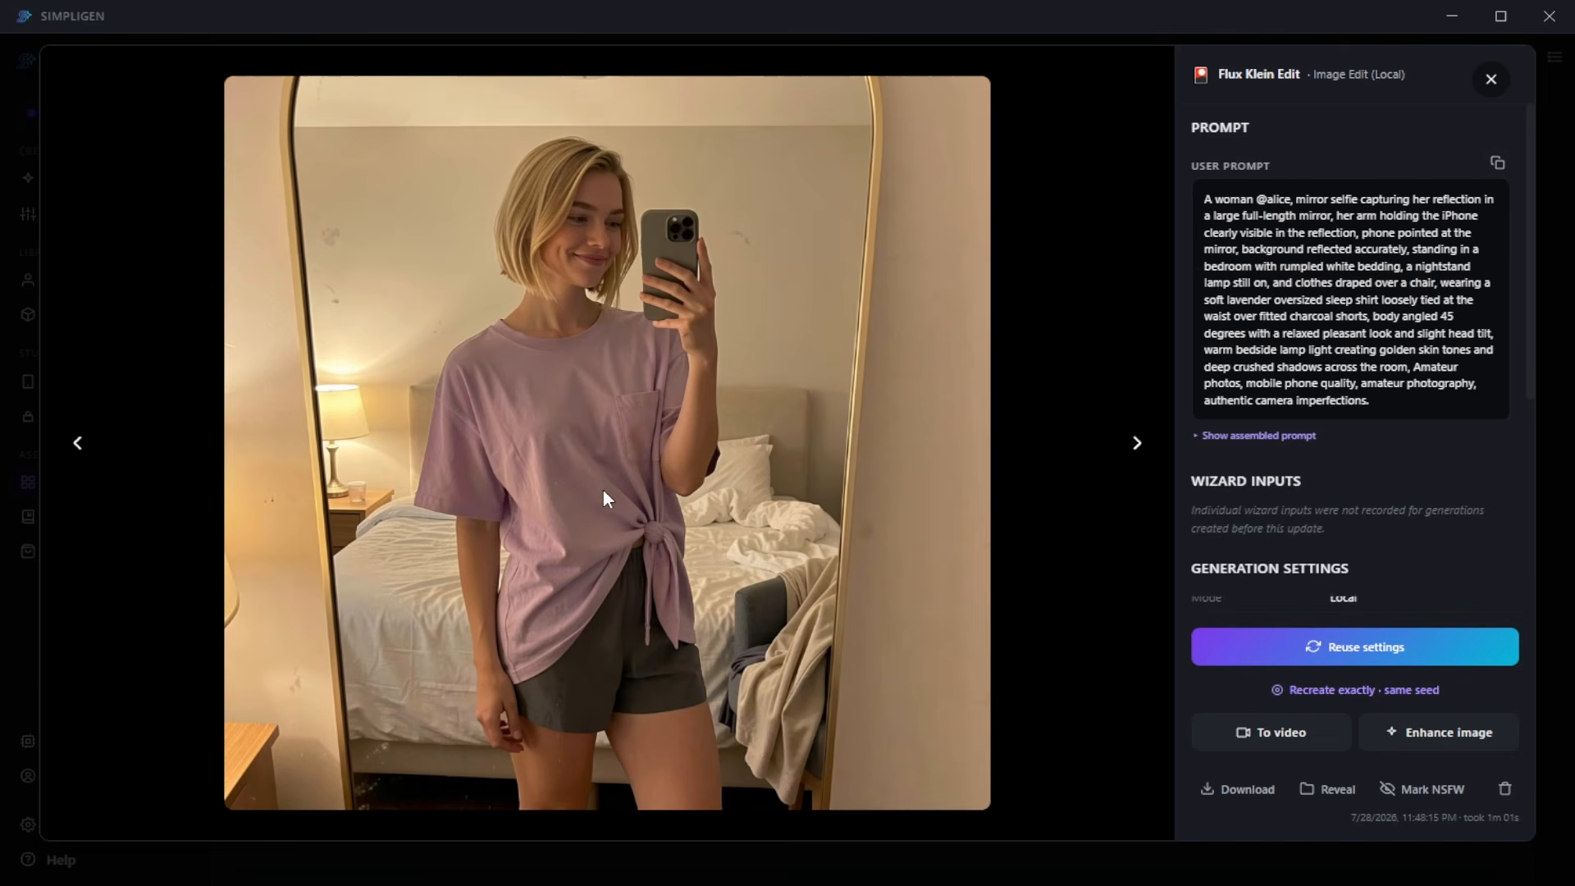
key("Escape")
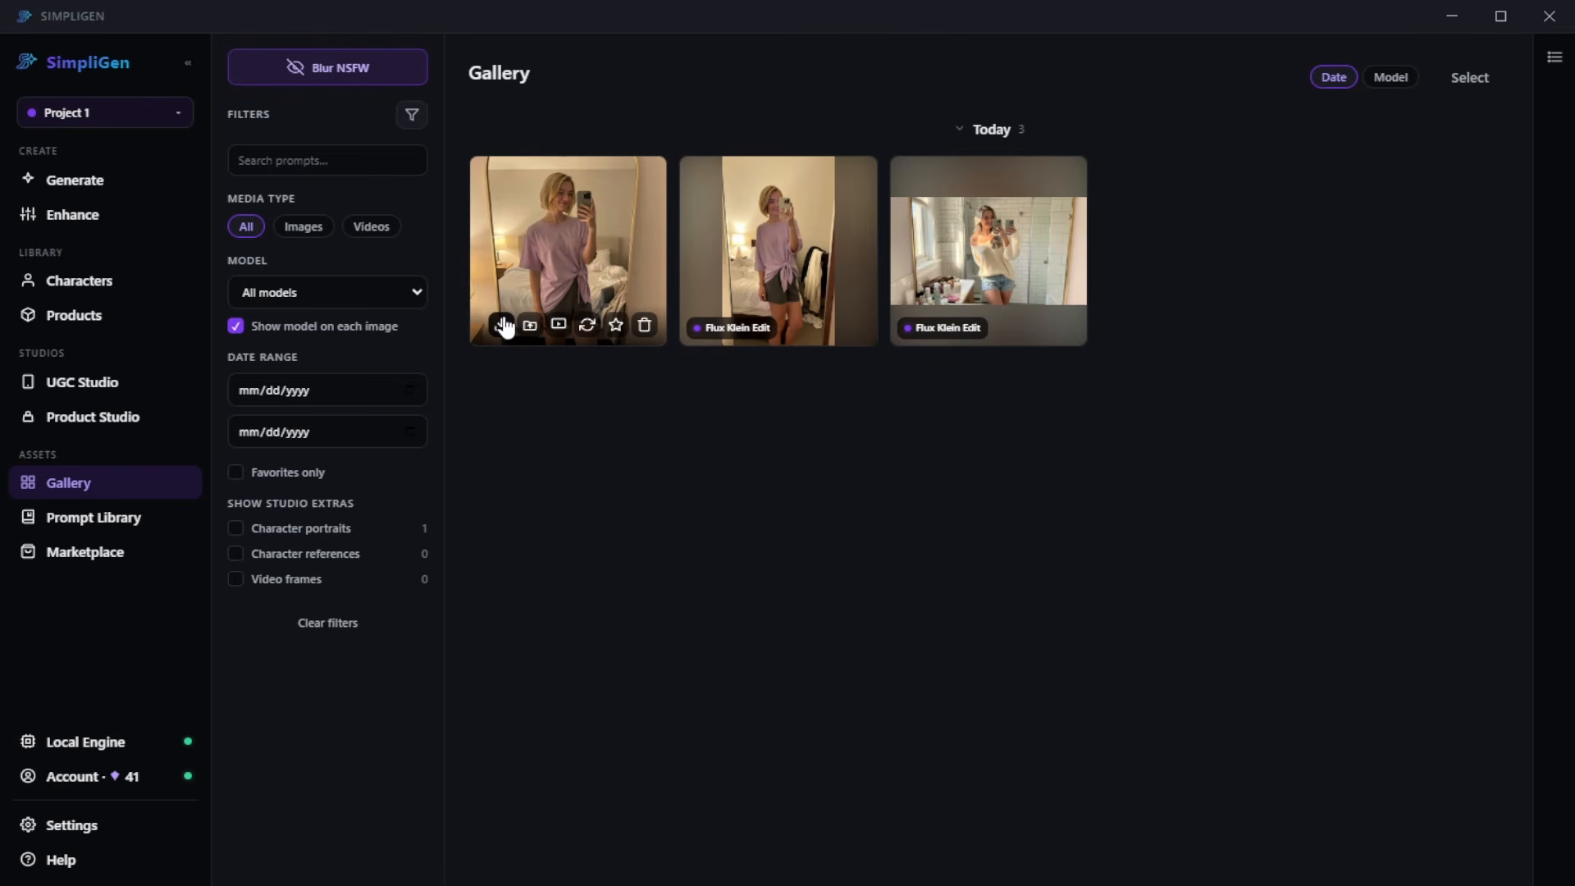
- Load the square mirror selfie for enhancement and upscale it 2x (2048x2048) with the RTX Upscaler (Image) preset
left_click(107, 222)
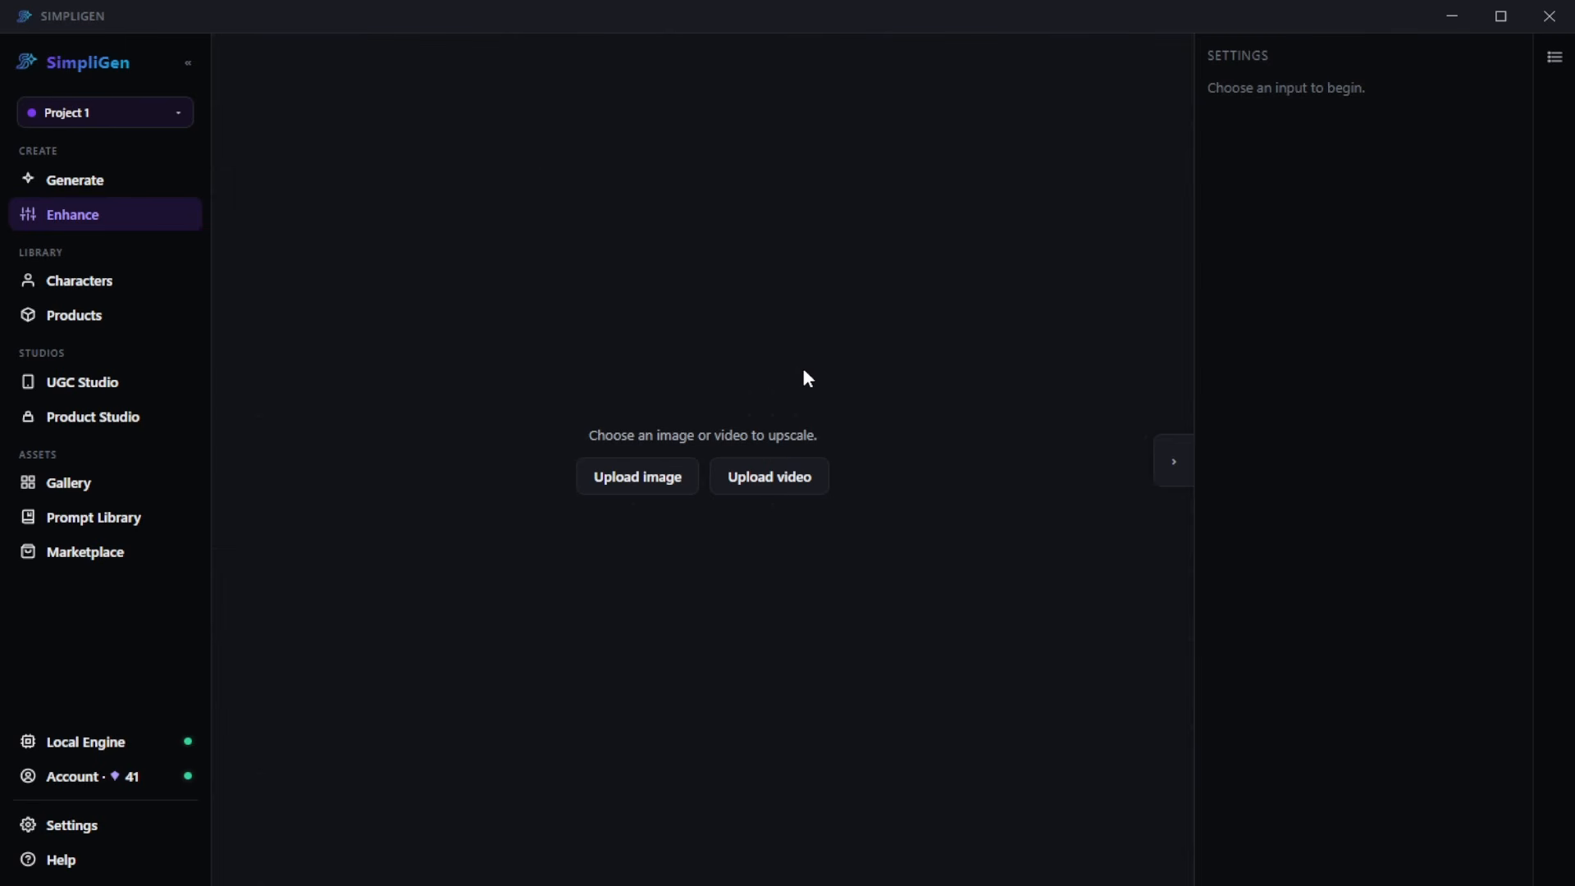
left_click(652, 489)
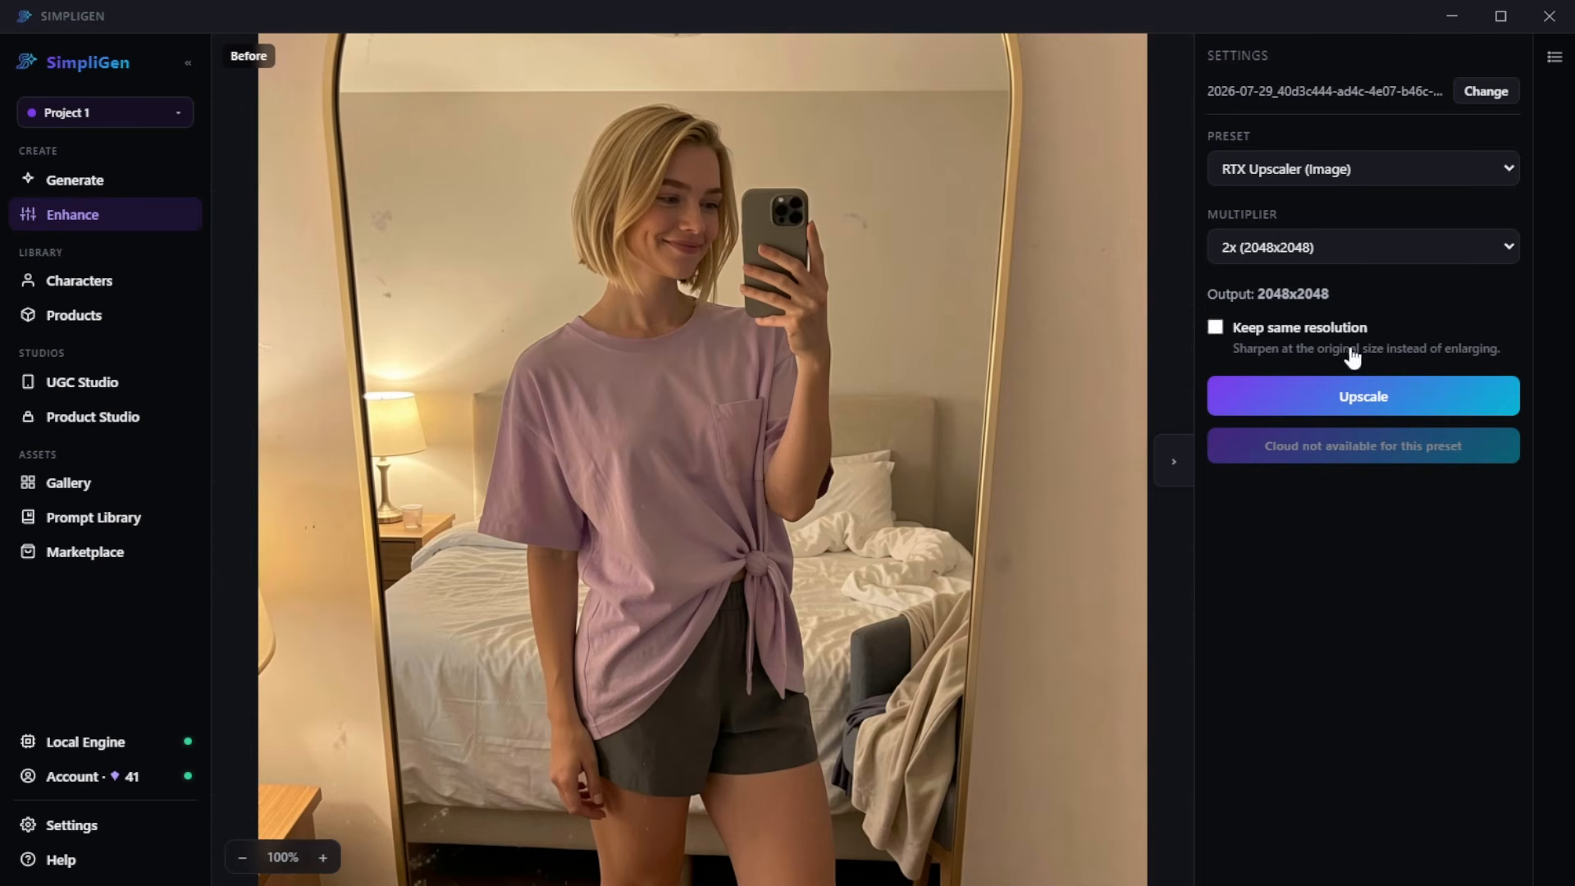
left_click(1247, 248)
left_click(1363, 402)
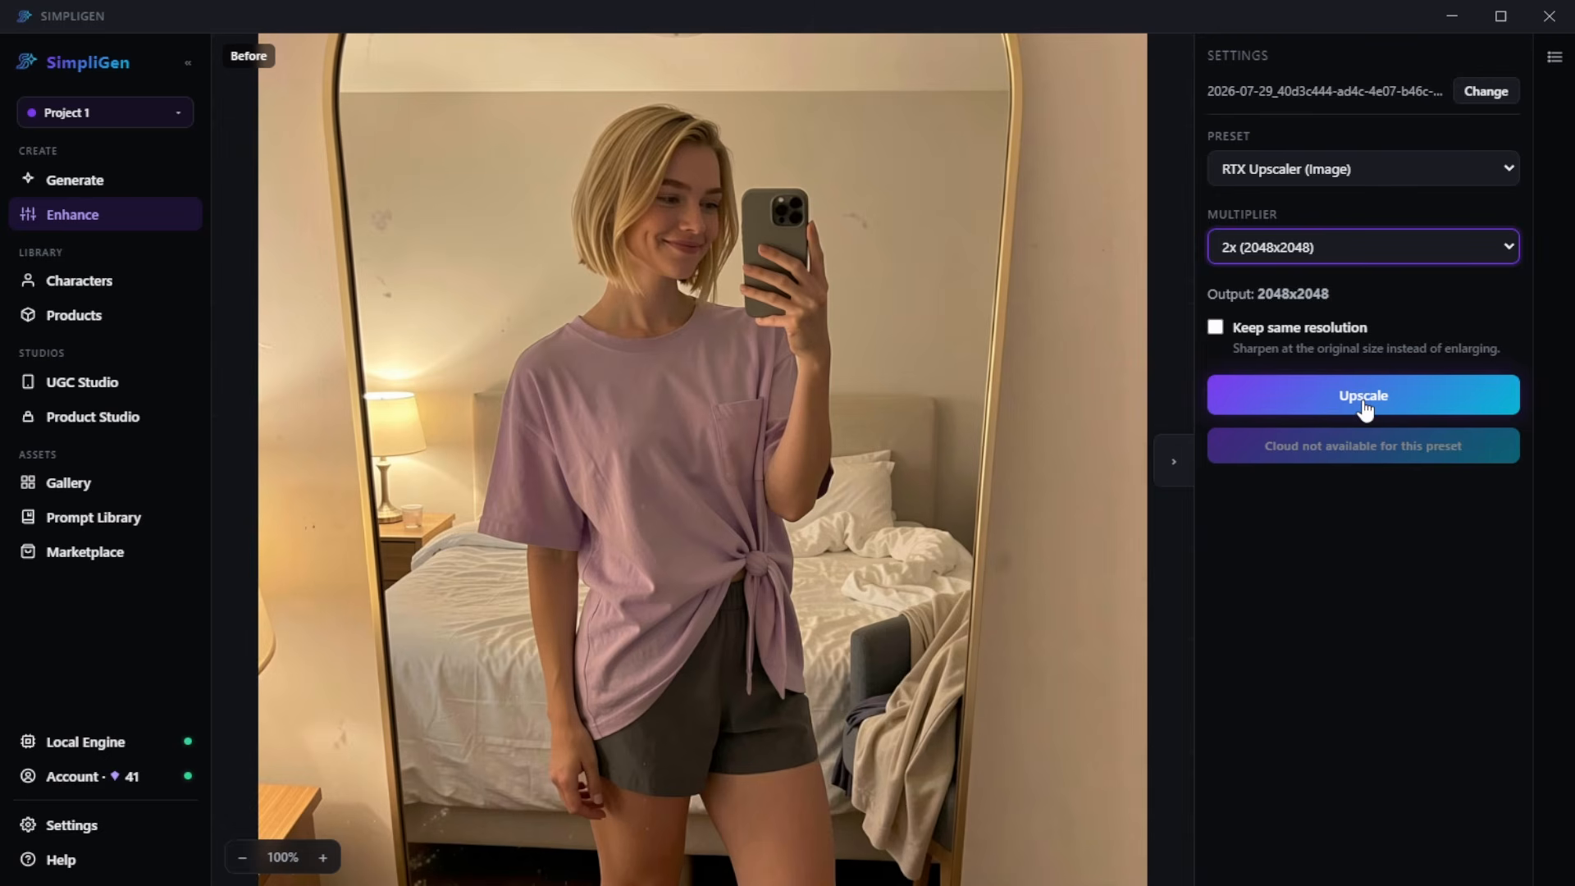
- Compare the original and upscaled image with the before/after divider, examining the face, phone and shirt up close
scroll(626, 274, "up", 3)
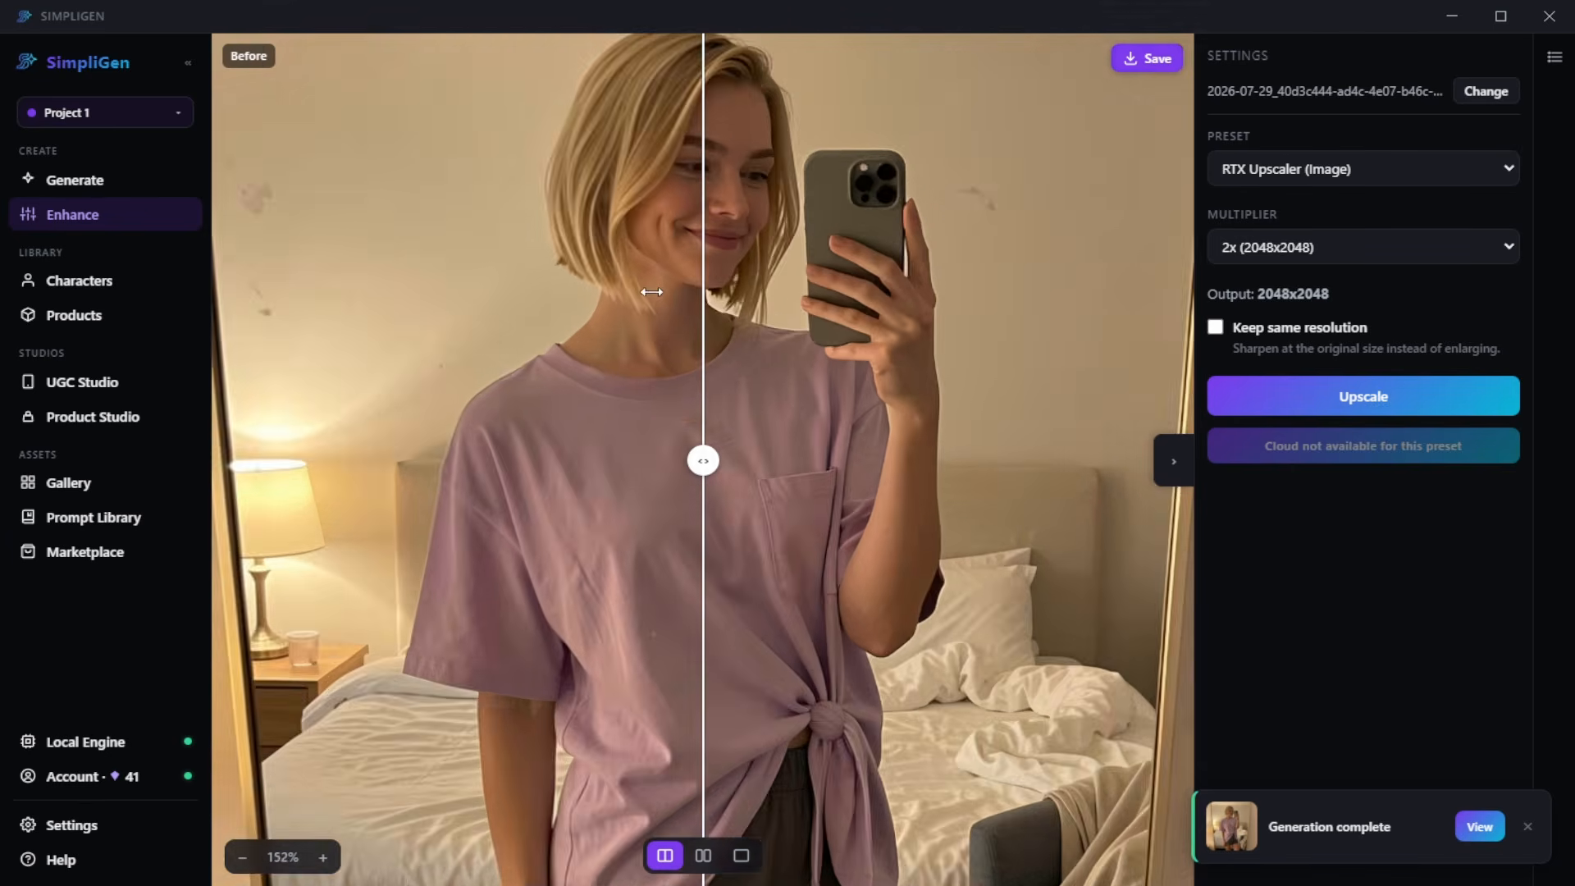
scroll(625, 275, "down", 3)
left_click(968, 461)
left_click_drag(995, 465, 923, 459)
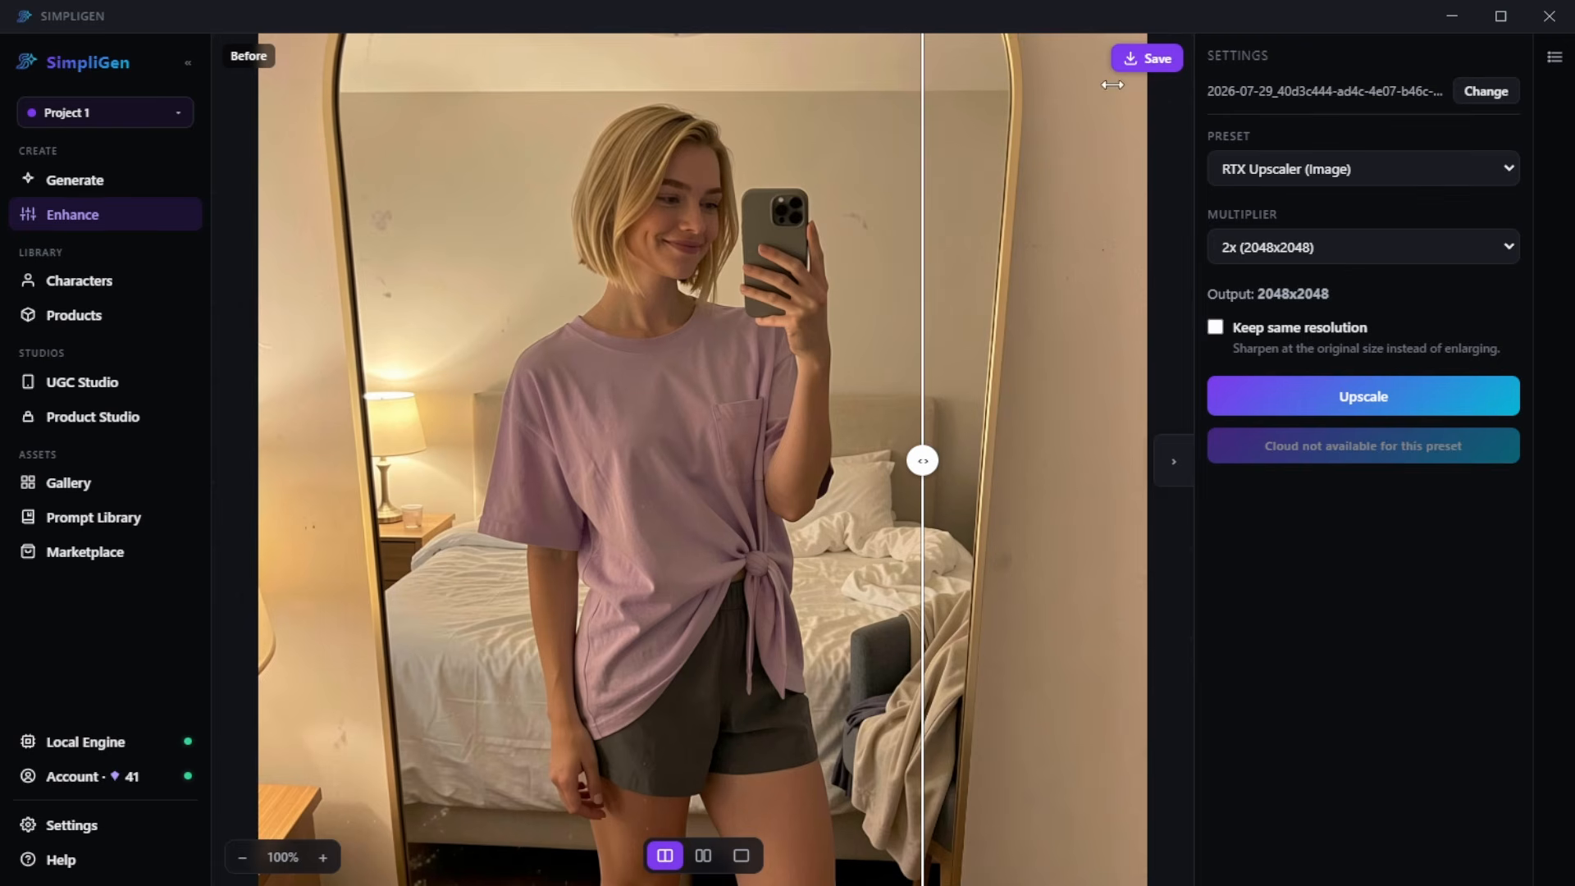
left_click_drag(925, 463, 440, 424)
scroll(442, 422, "up", 7)
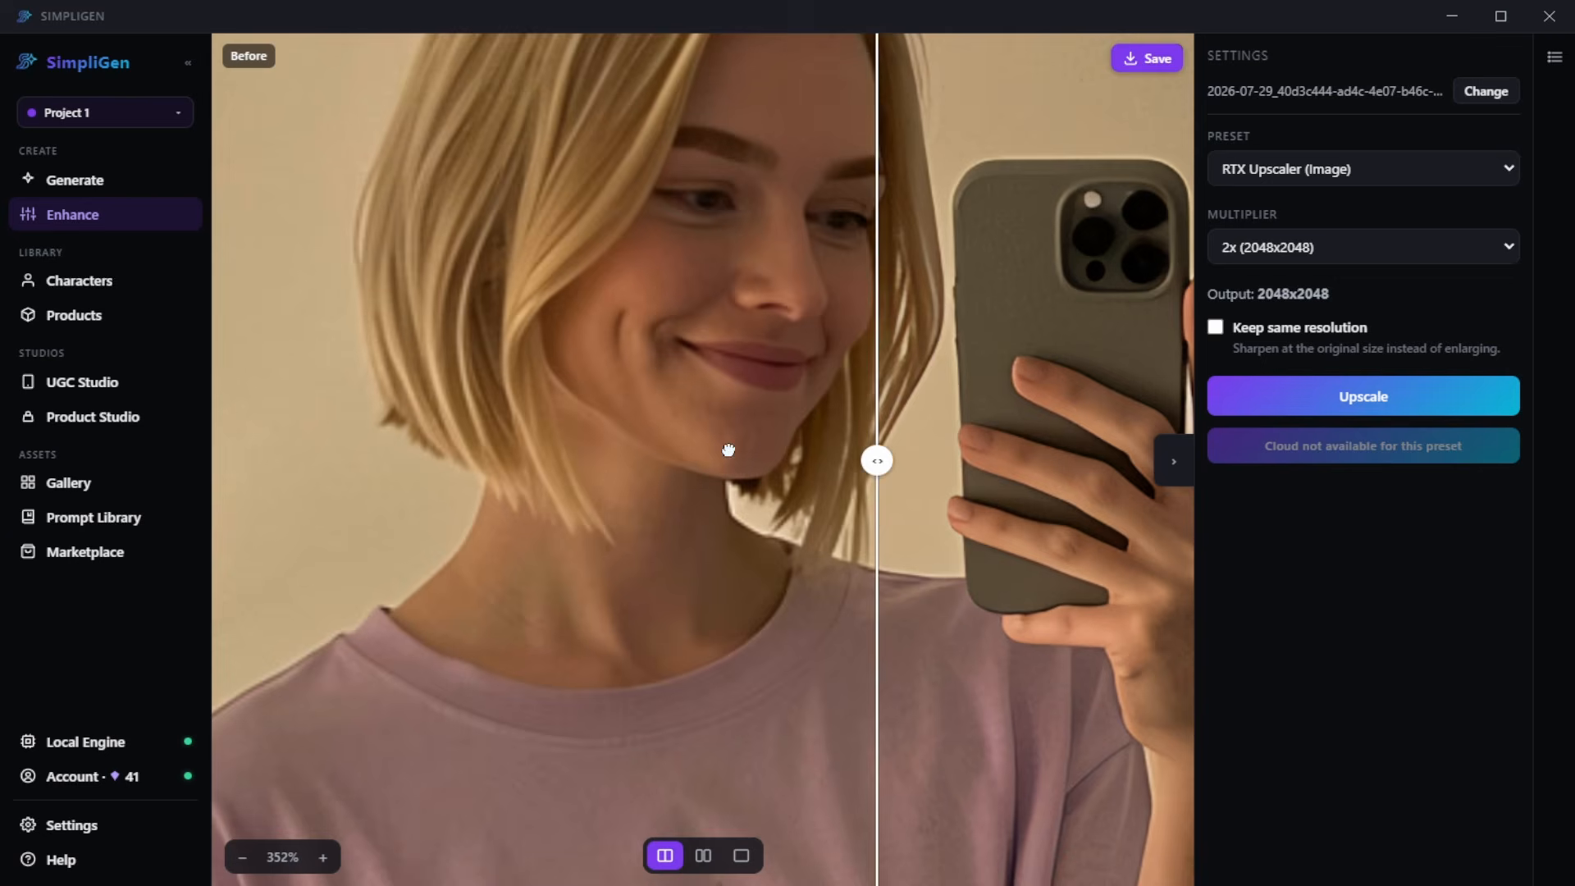
left_click_drag(728, 449, 305, 439)
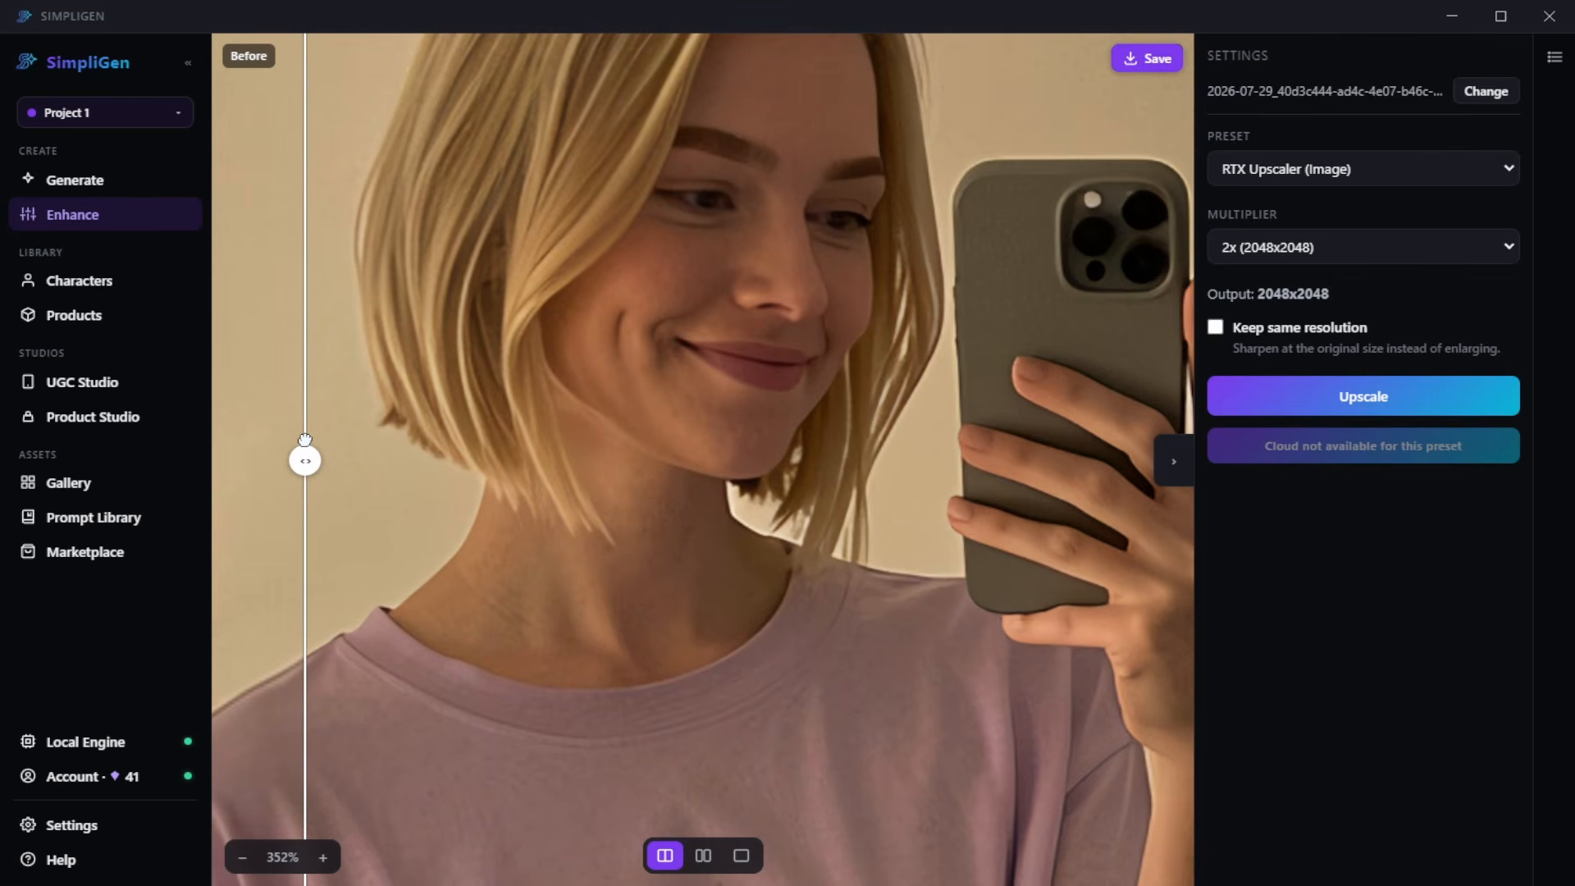
scroll(819, 404, "down", 4)
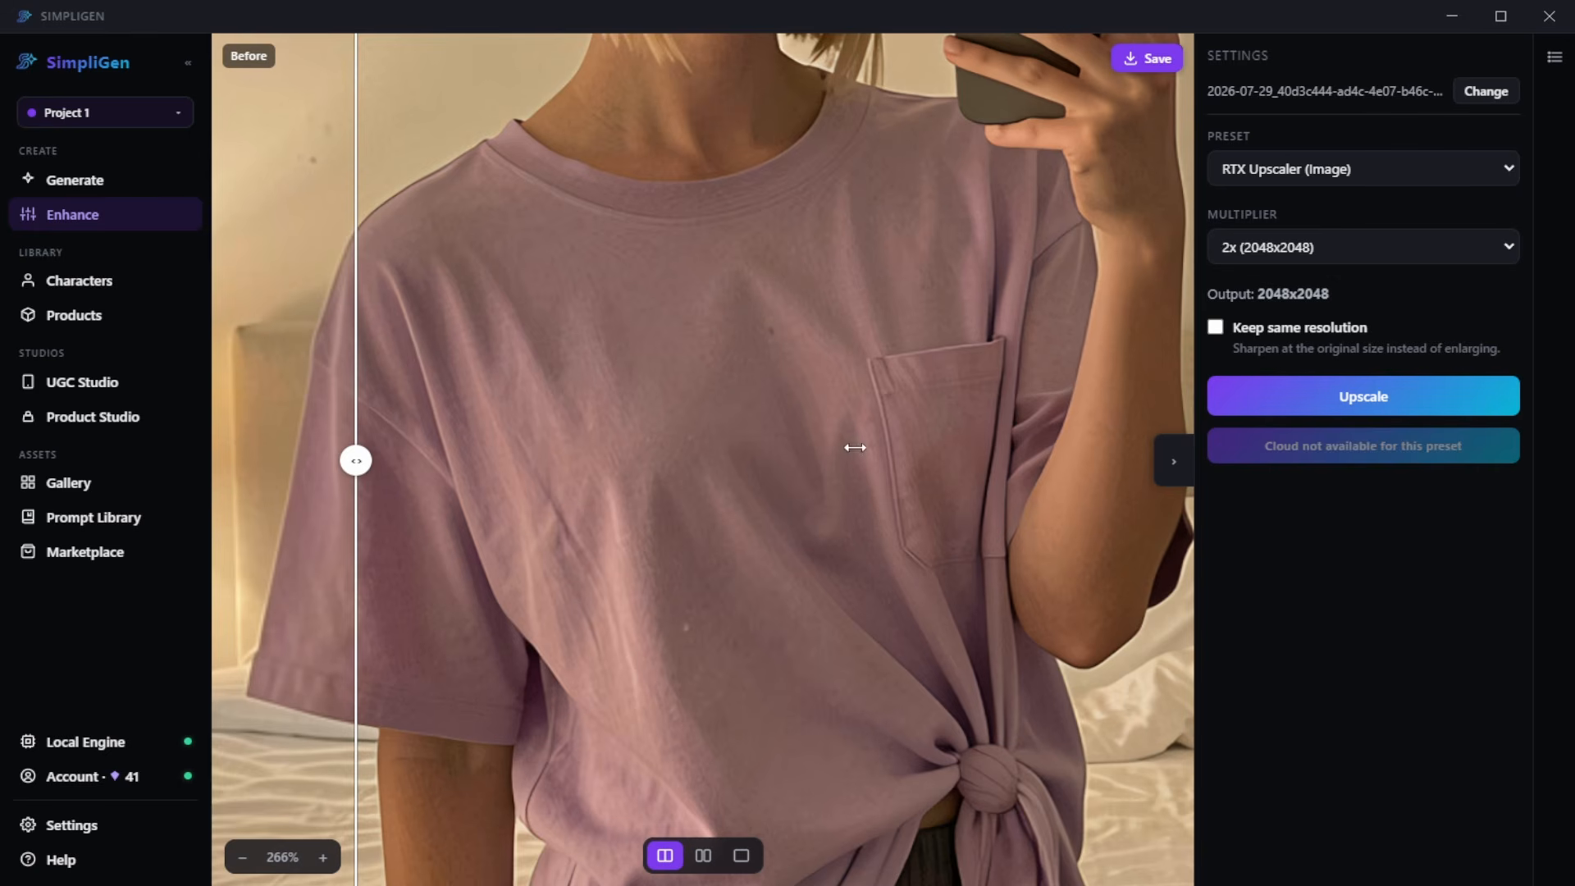
- Inspect the enlarged shirt of the upscaled selfie in another area by shifting the image and the before/after divider
scroll(850, 446, "up", 2)
left_click_drag(697, 371, 476, 334)
left_click_drag(356, 460, 453, 457)
scroll(1117, 308, "down", 5)
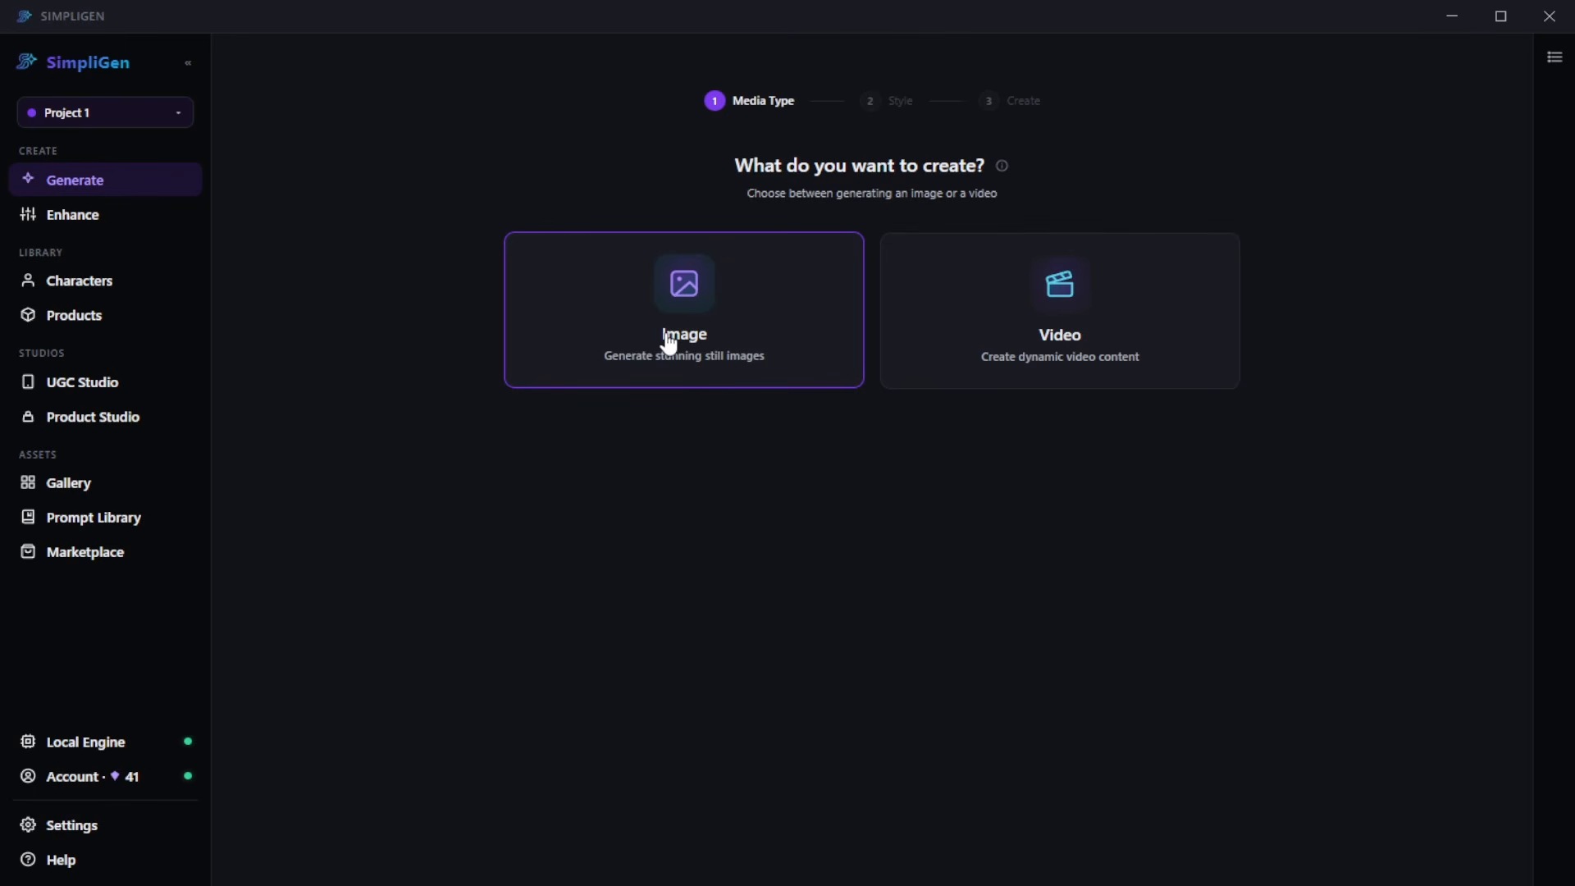
- Start a new image generation with the Z-Image Turbo style from the Z-Image (Local) pack
left_click(714, 351)
left_click(410, 698)
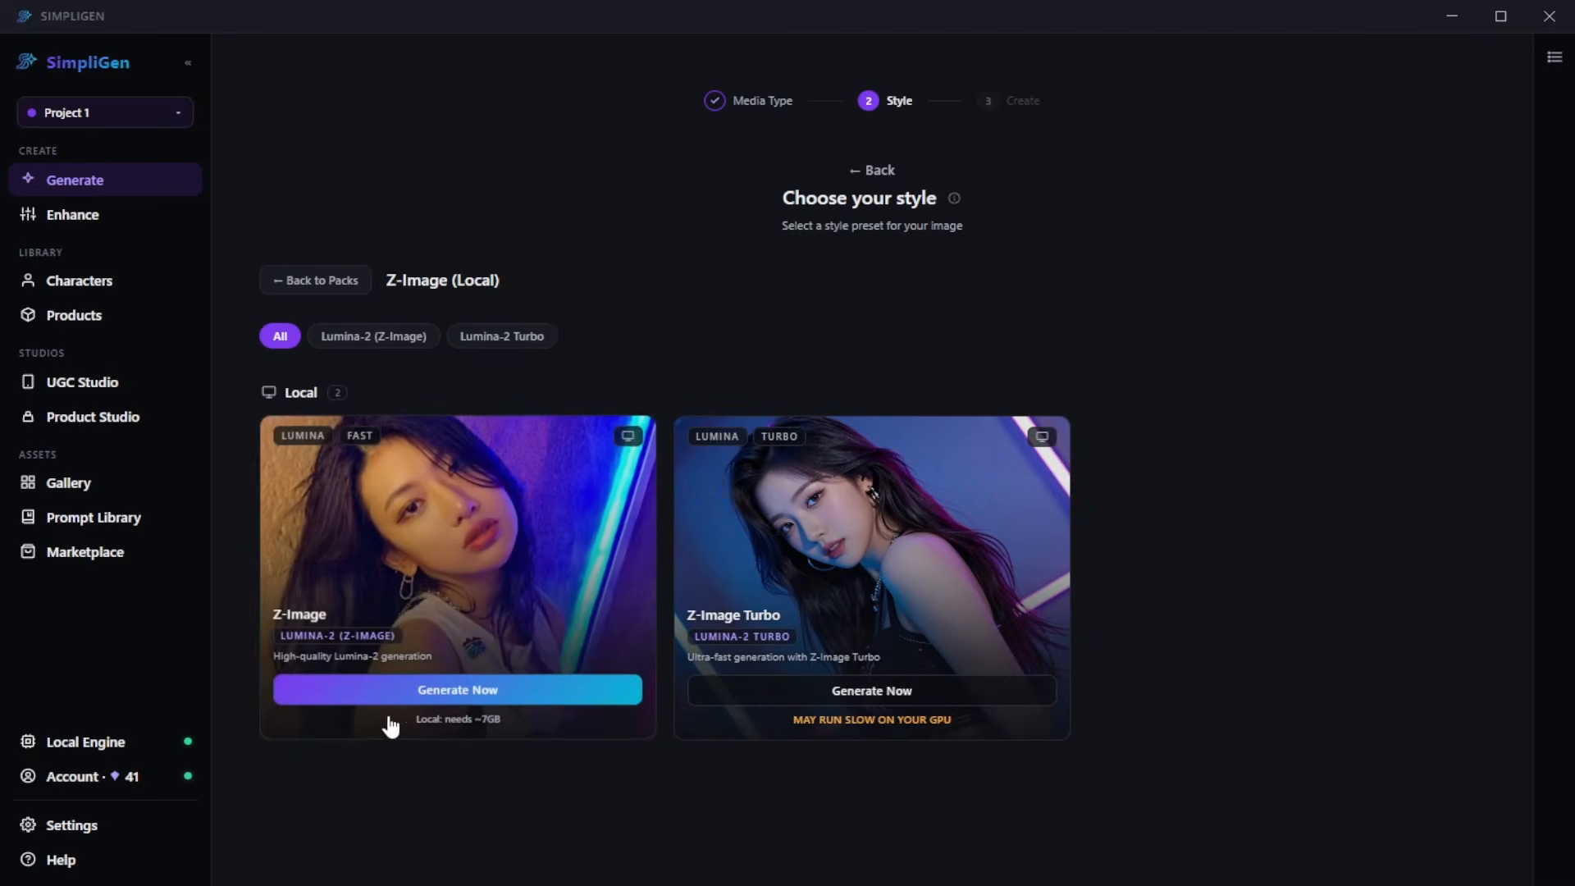
left_click(925, 599)
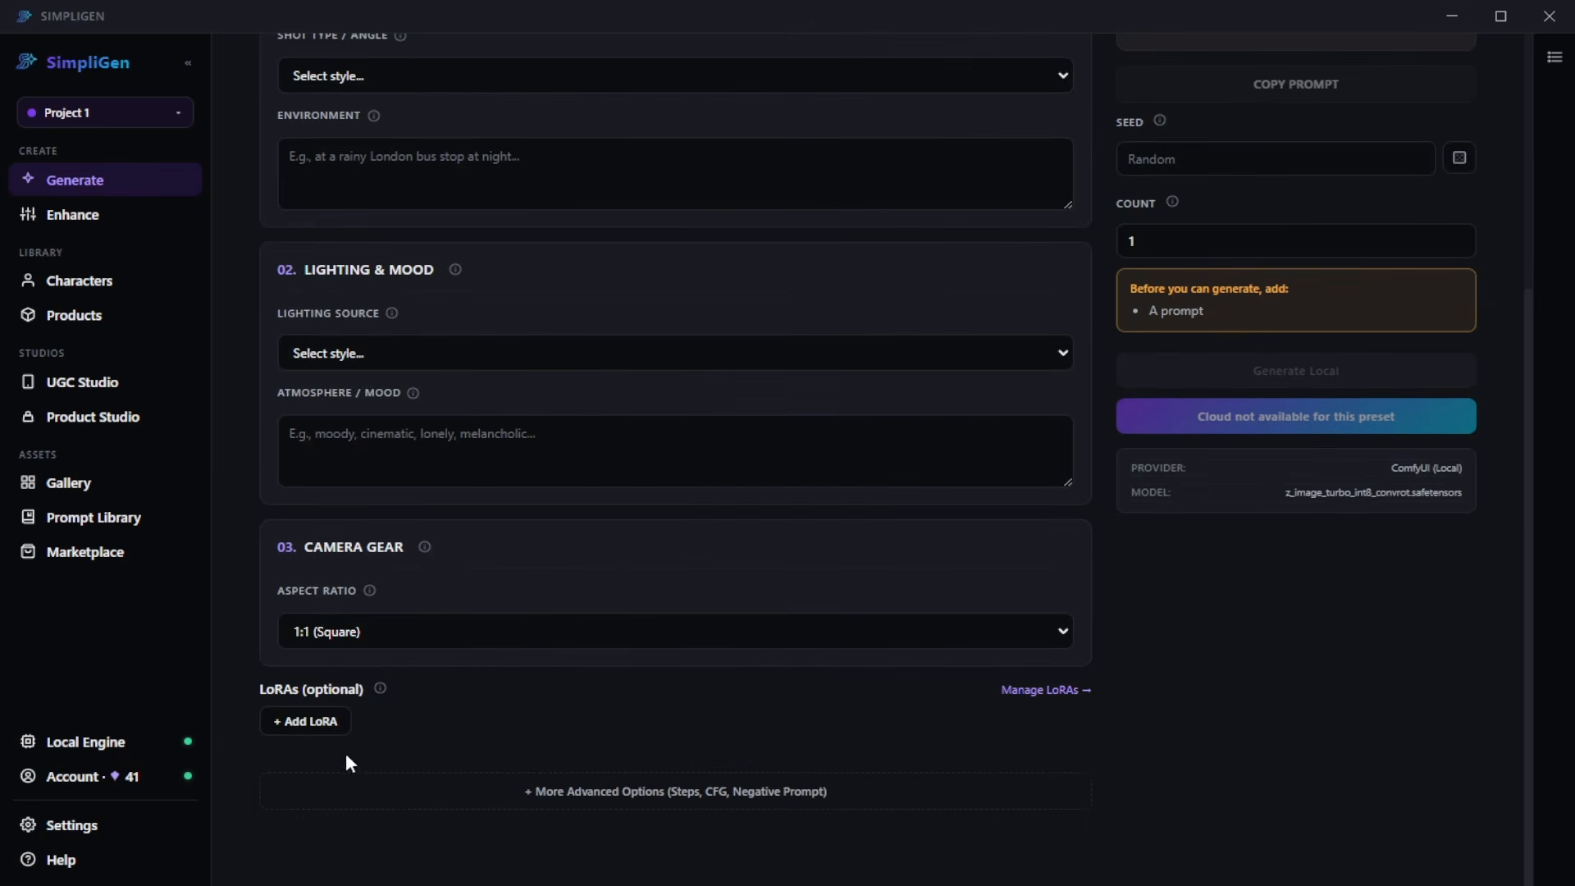
- Open the LoRA manager from the LoRA picker and examine the file-upload and URL options for adding a LoRA
left_click(305, 724)
scroll(467, 771, "down", 1)
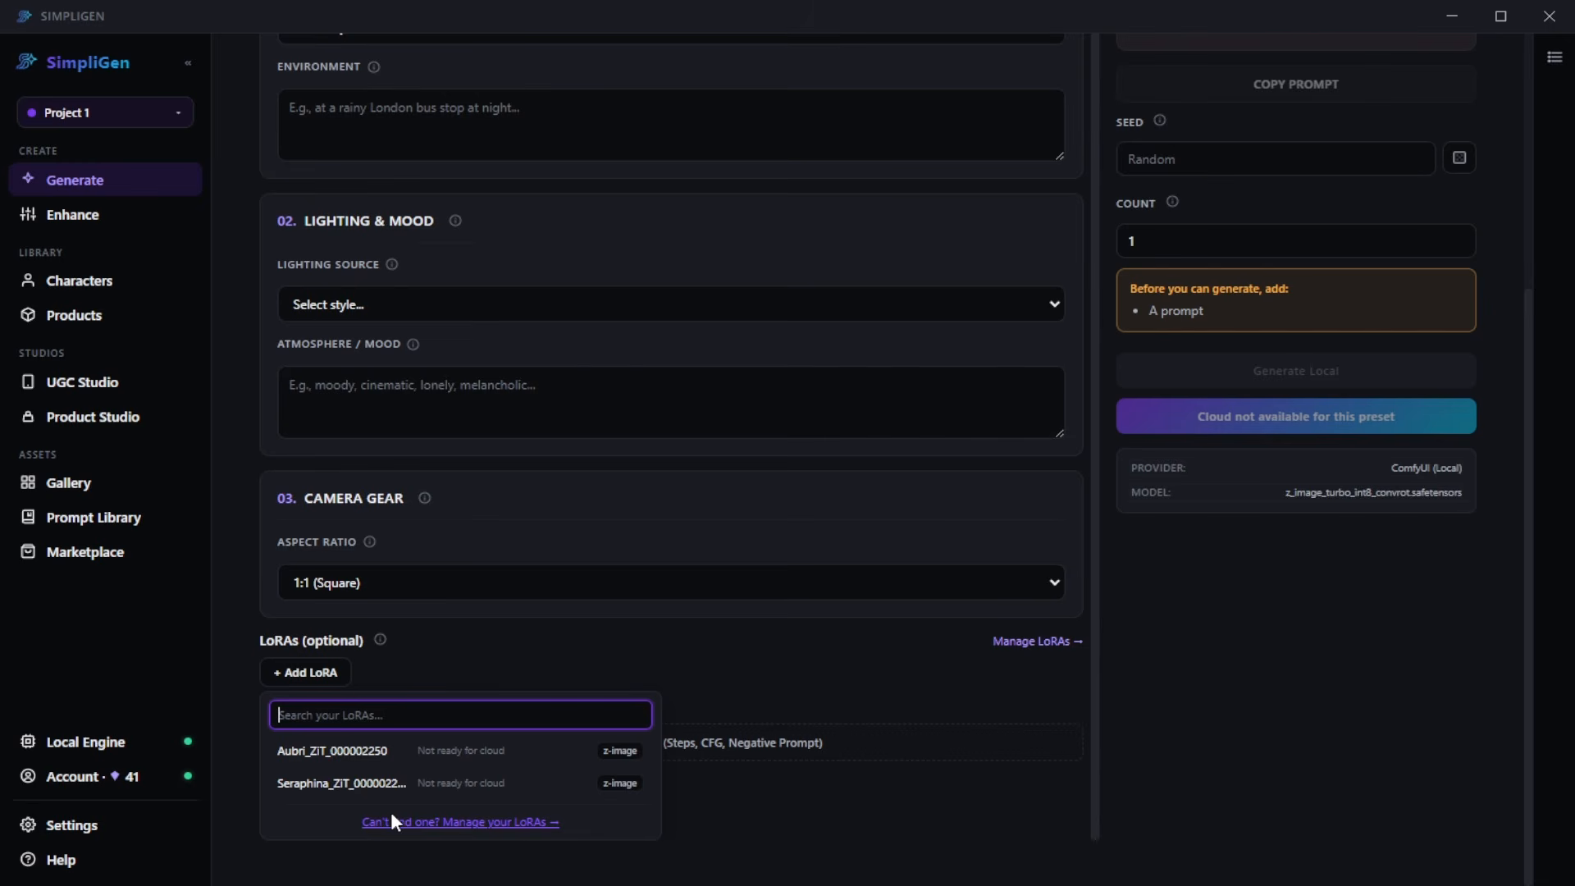
left_click(445, 829)
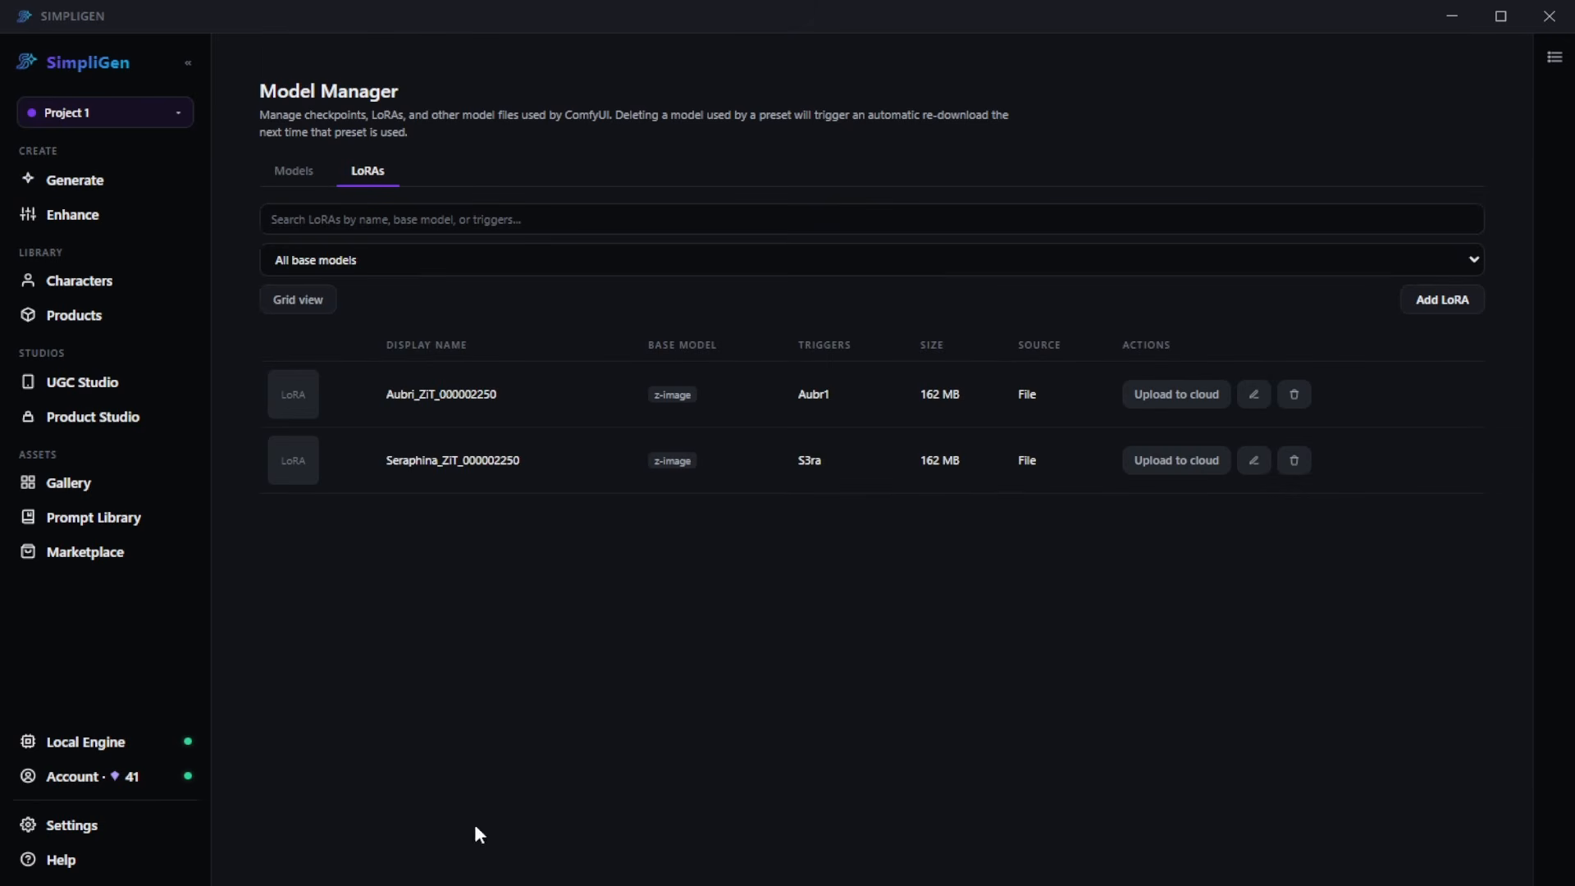
left_click(1442, 304)
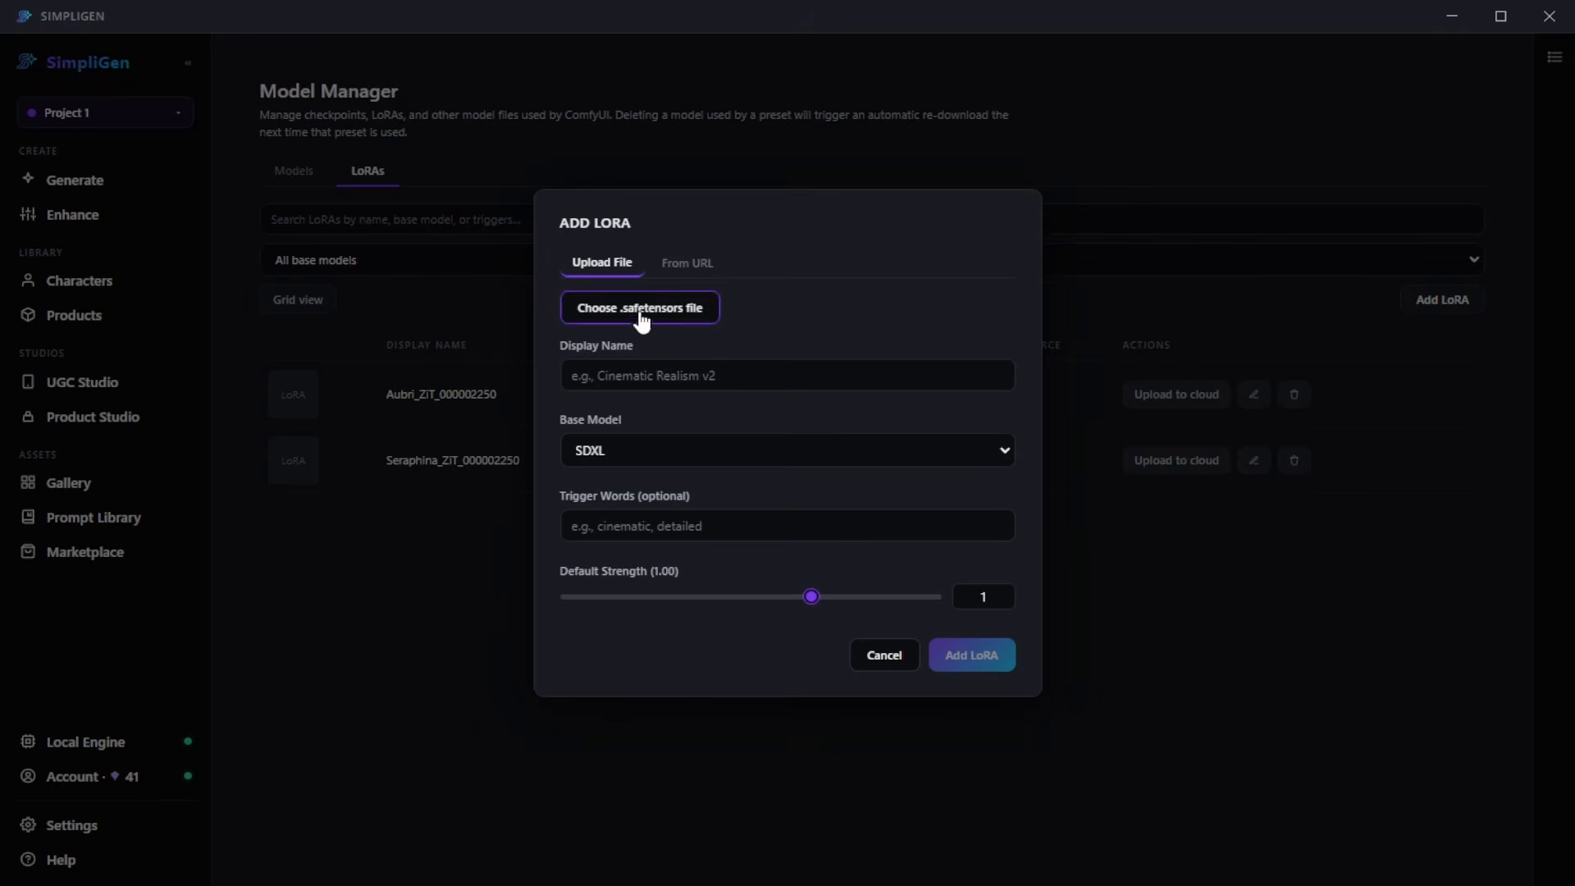
left_click(705, 270)
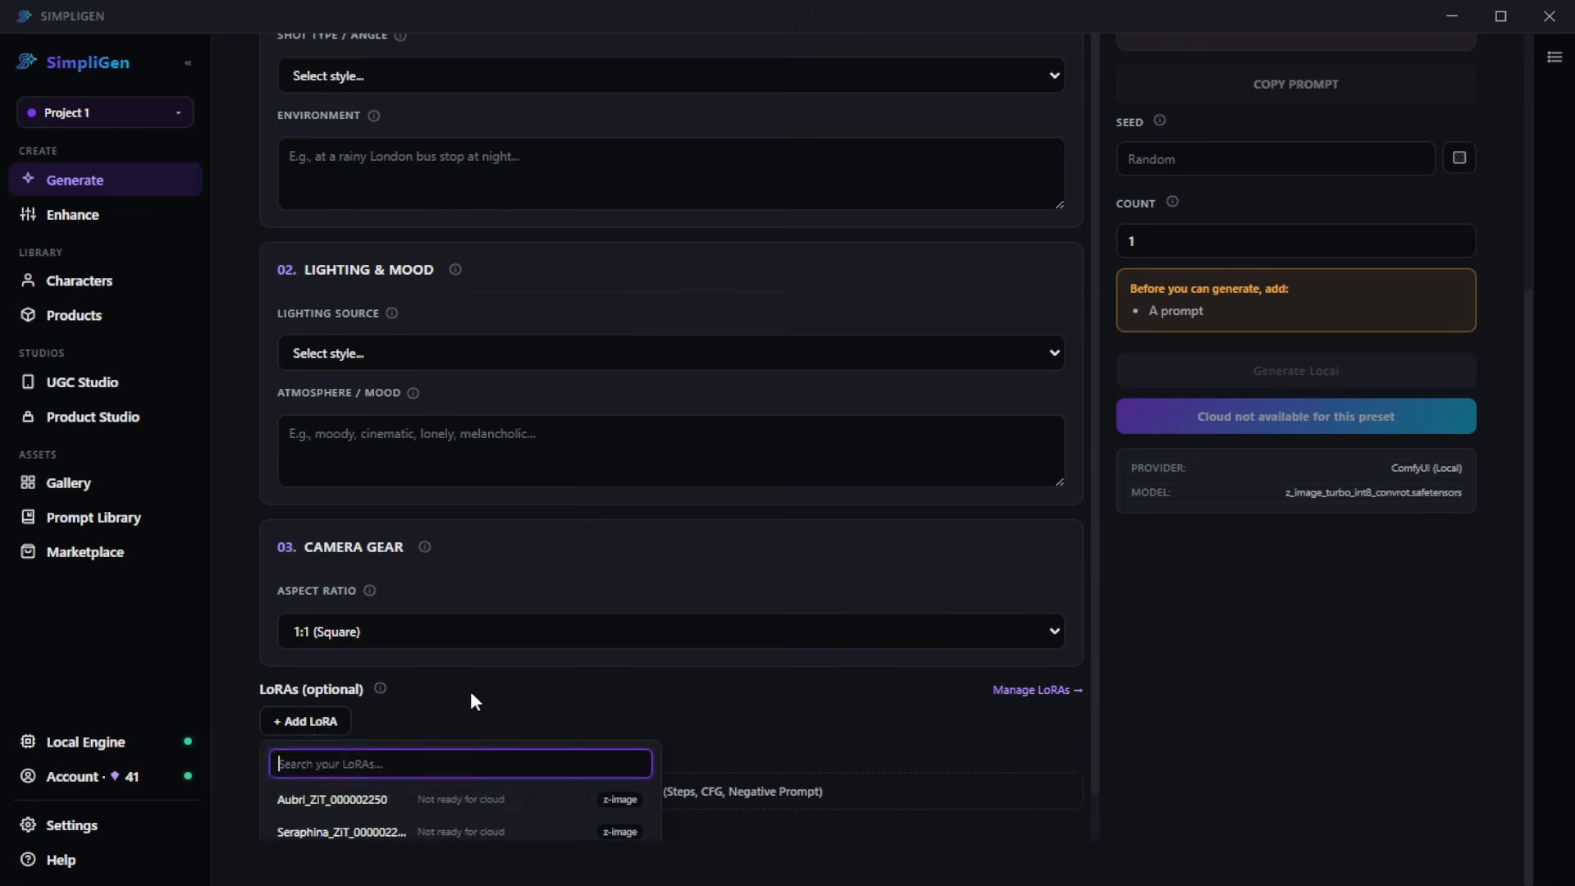
- Add the Seraphina_ZiT_000002250 LoRA and paste the bedroom mirror selfie prompt, inserting the trigger word S3ra after "A woman"
scroll(492, 748, "down", 1)
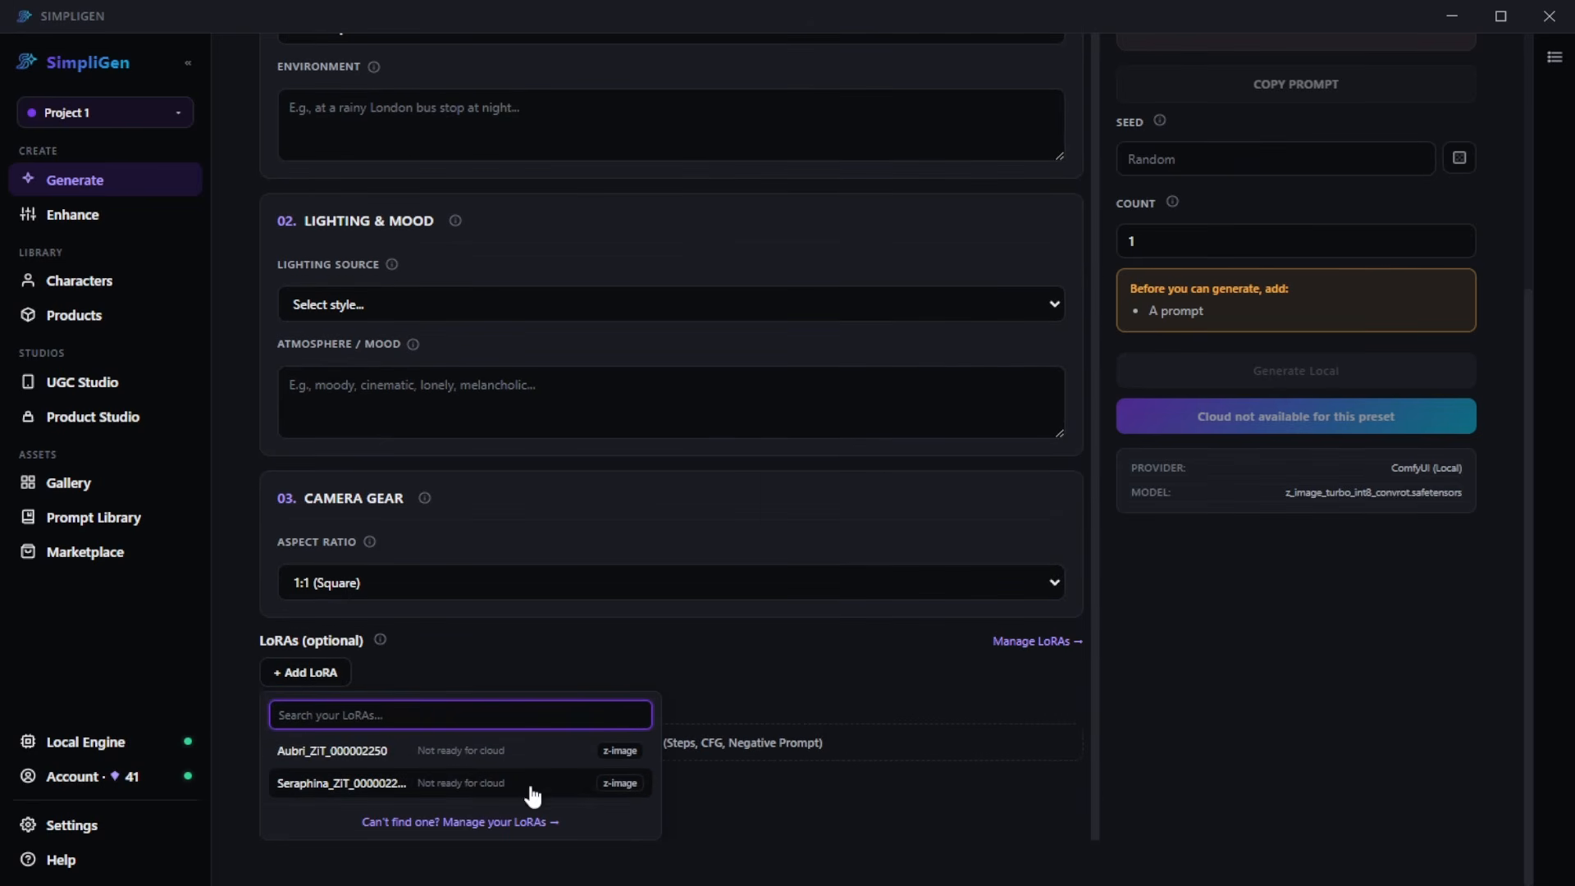
left_click(422, 785)
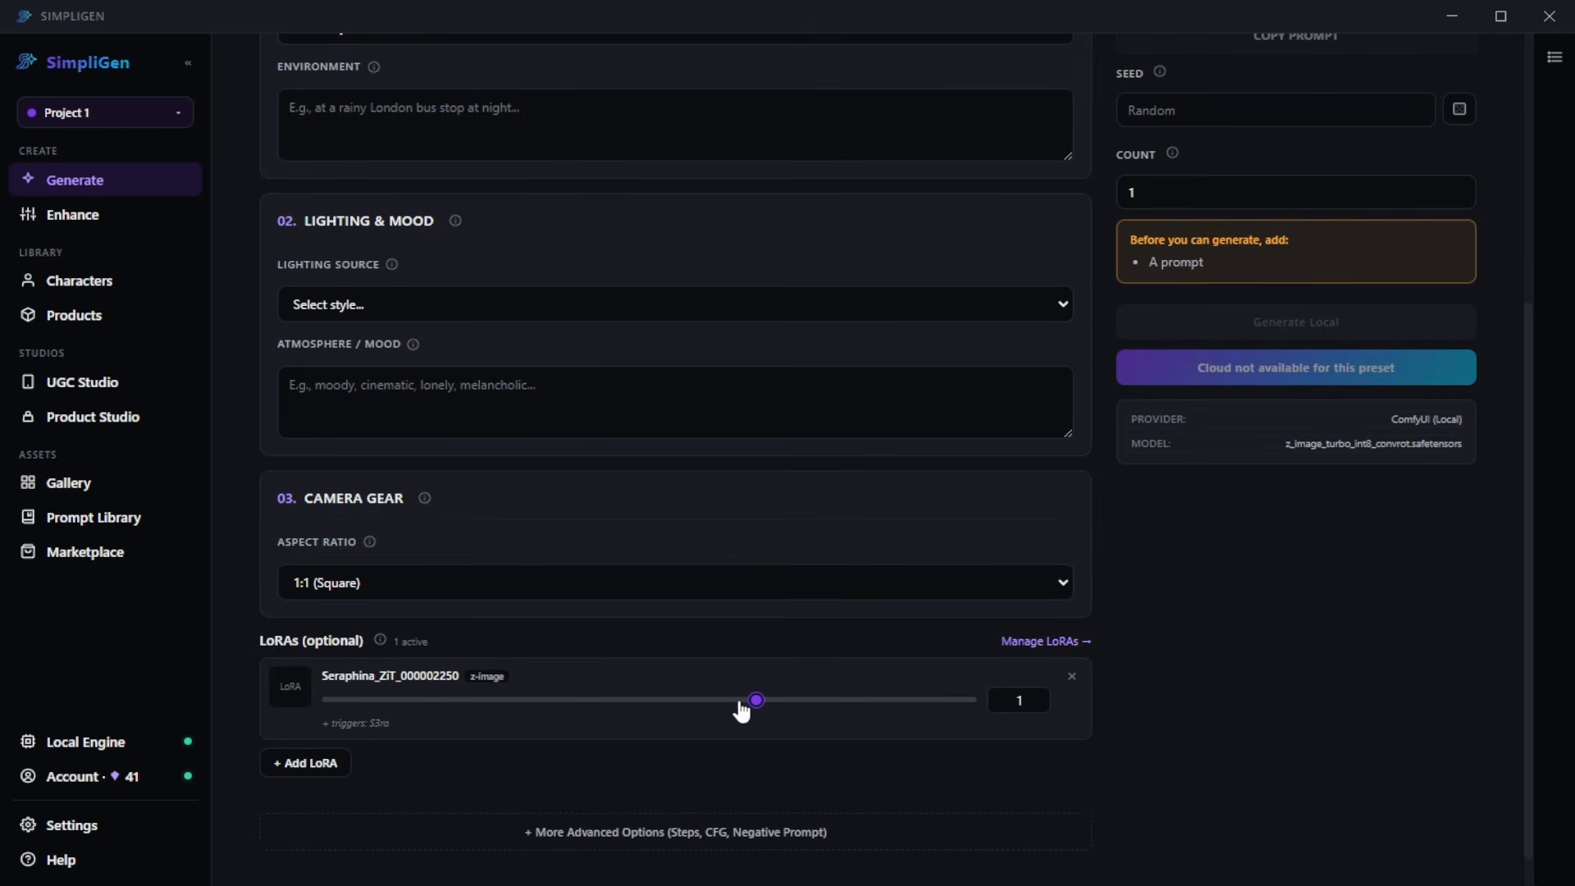
scroll(642, 254, "up", 5)
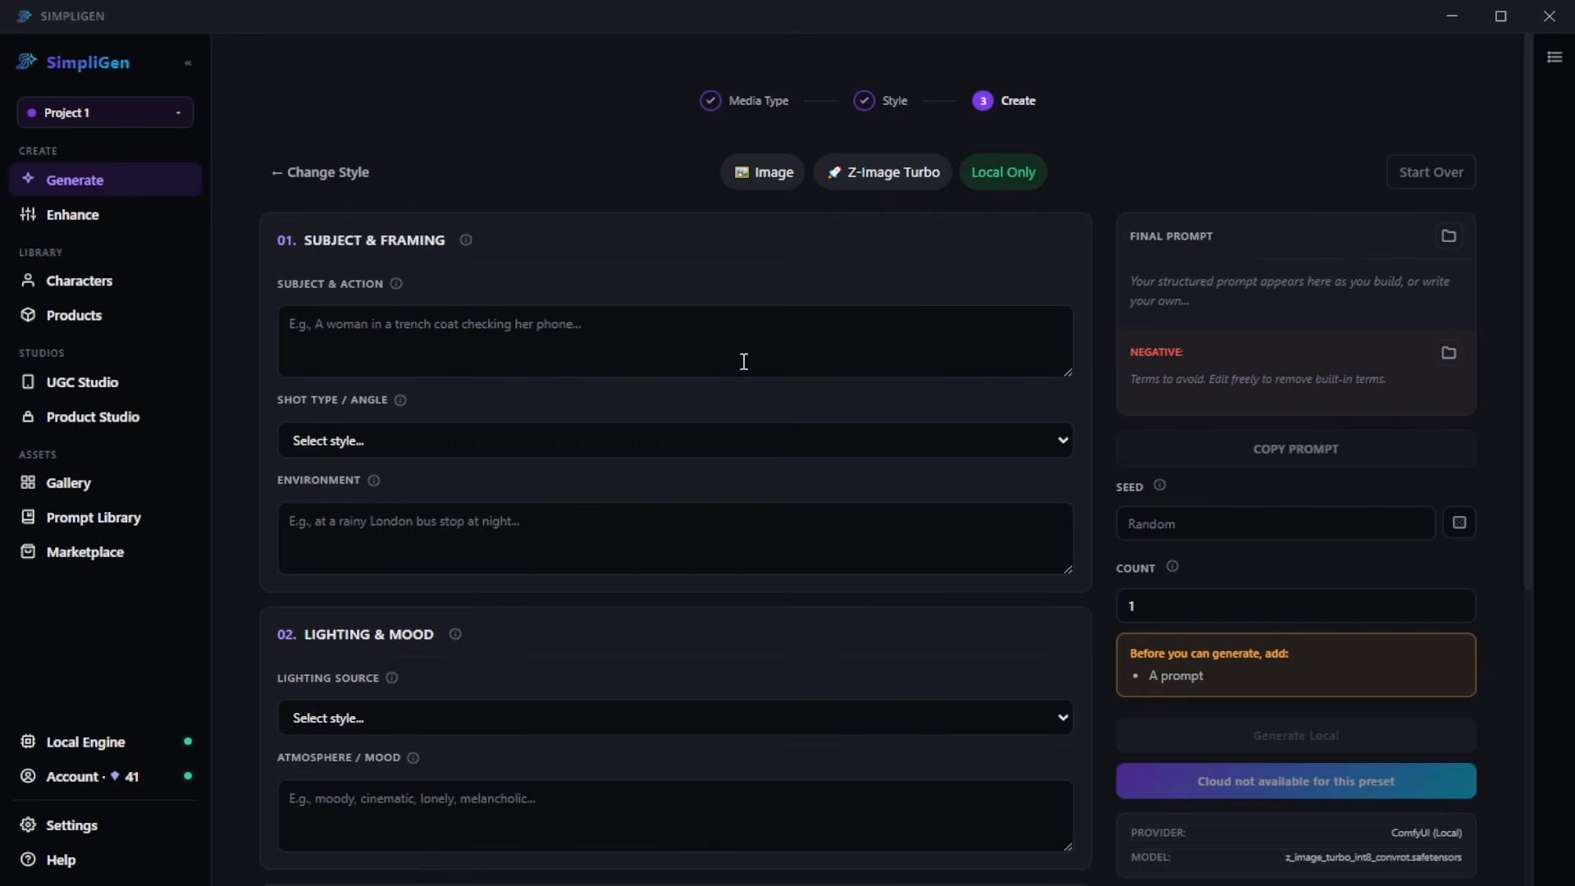
left_click(823, 366)
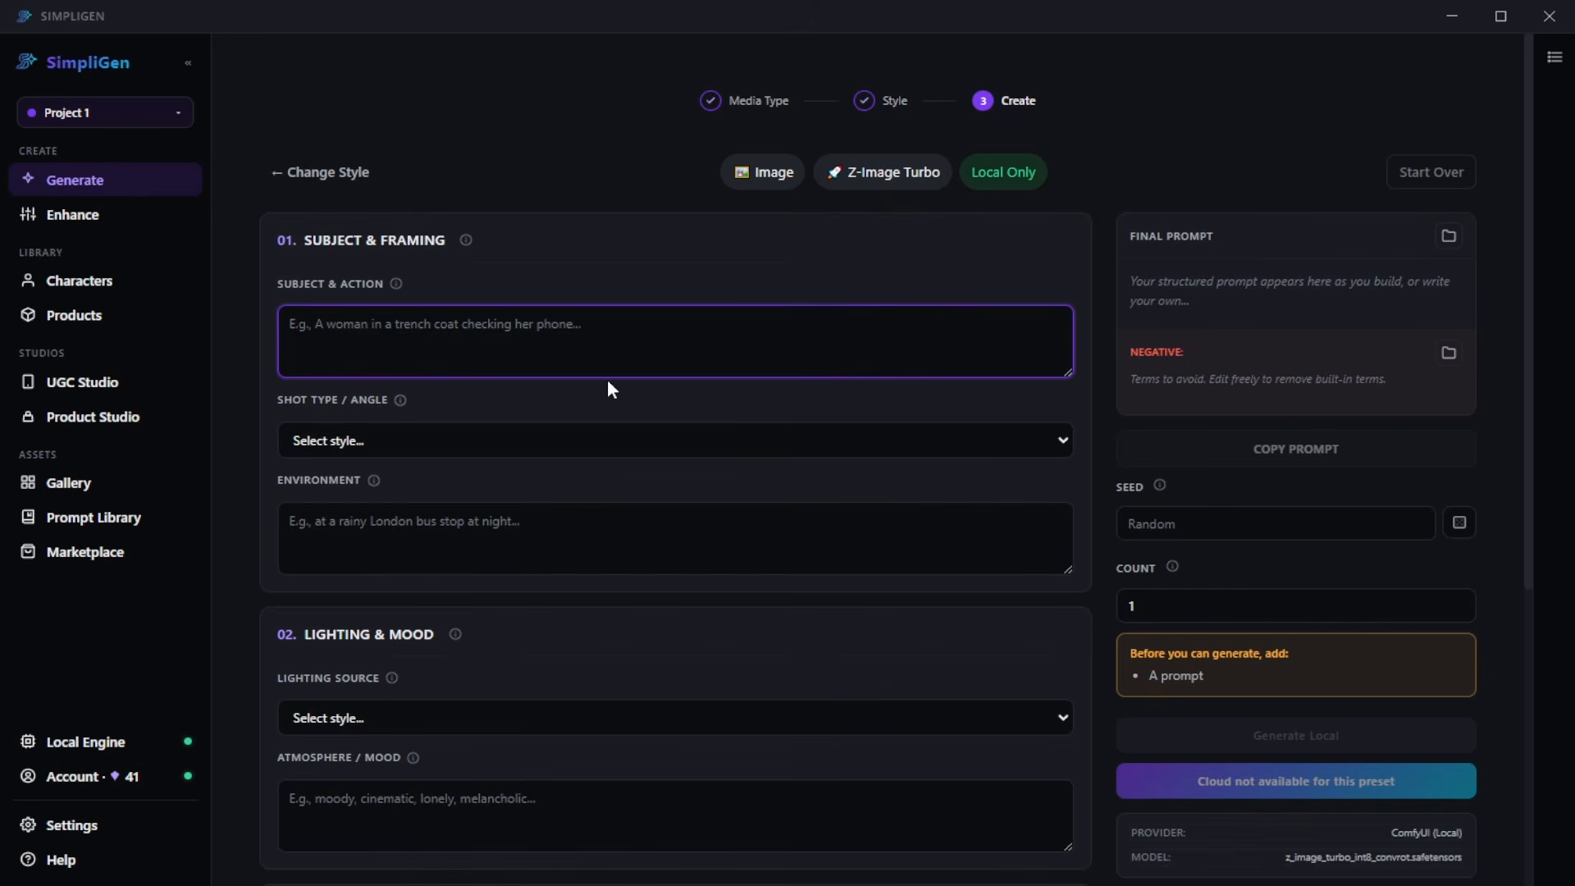
key("ctrl+v")
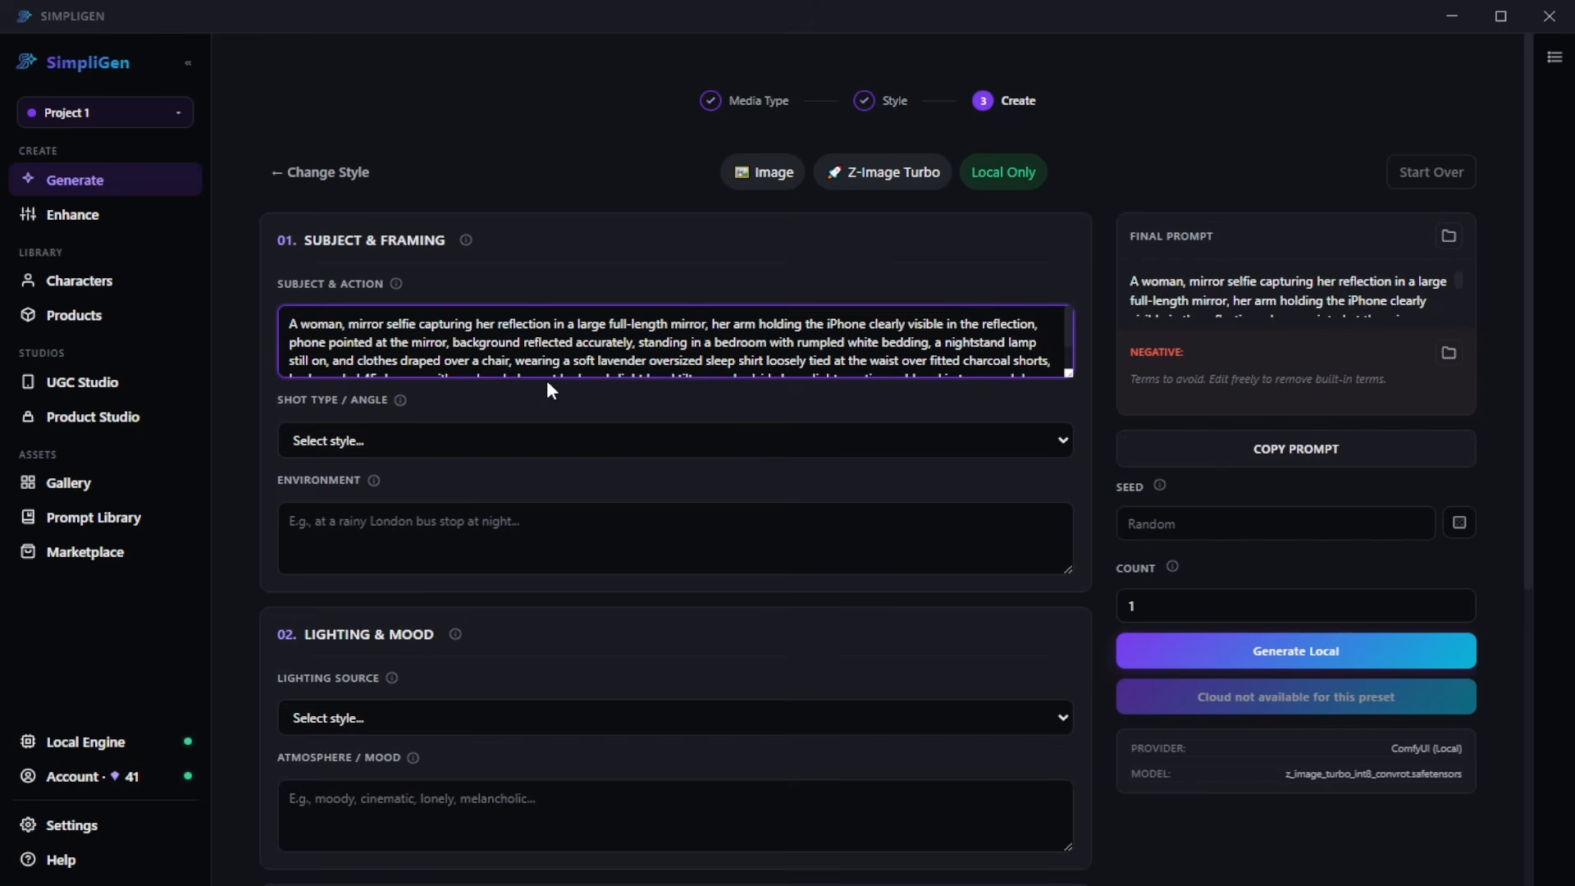
type("S3ra")
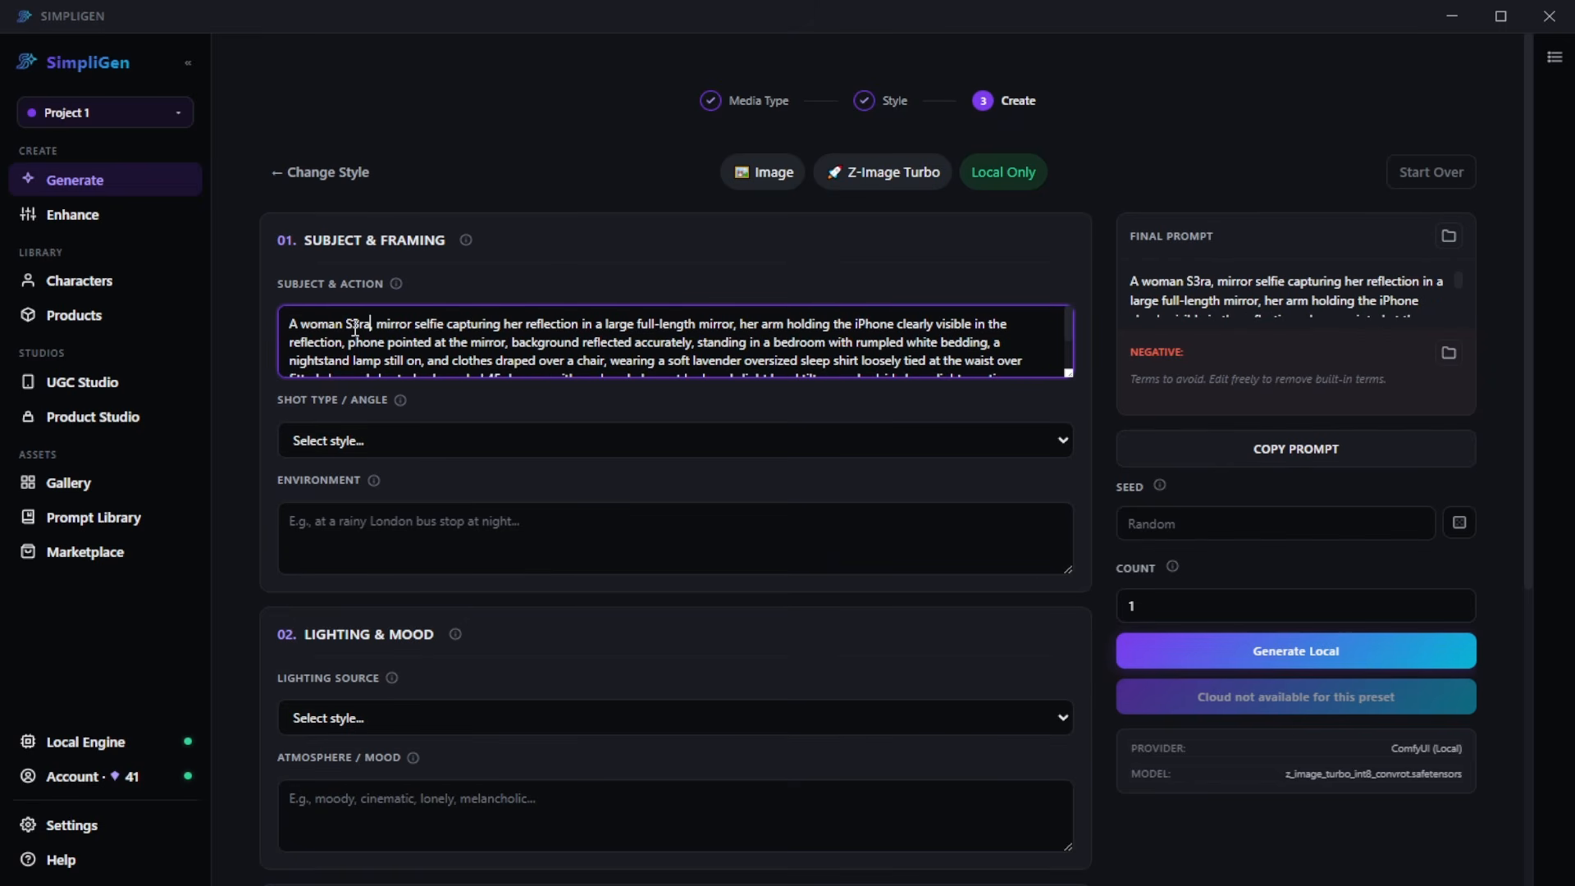
- Show the advanced options of the Z-Image Turbo generation and raise the number of steps above 4
scroll(456, 330, "down", 1)
scroll(456, 331, "down", 1)
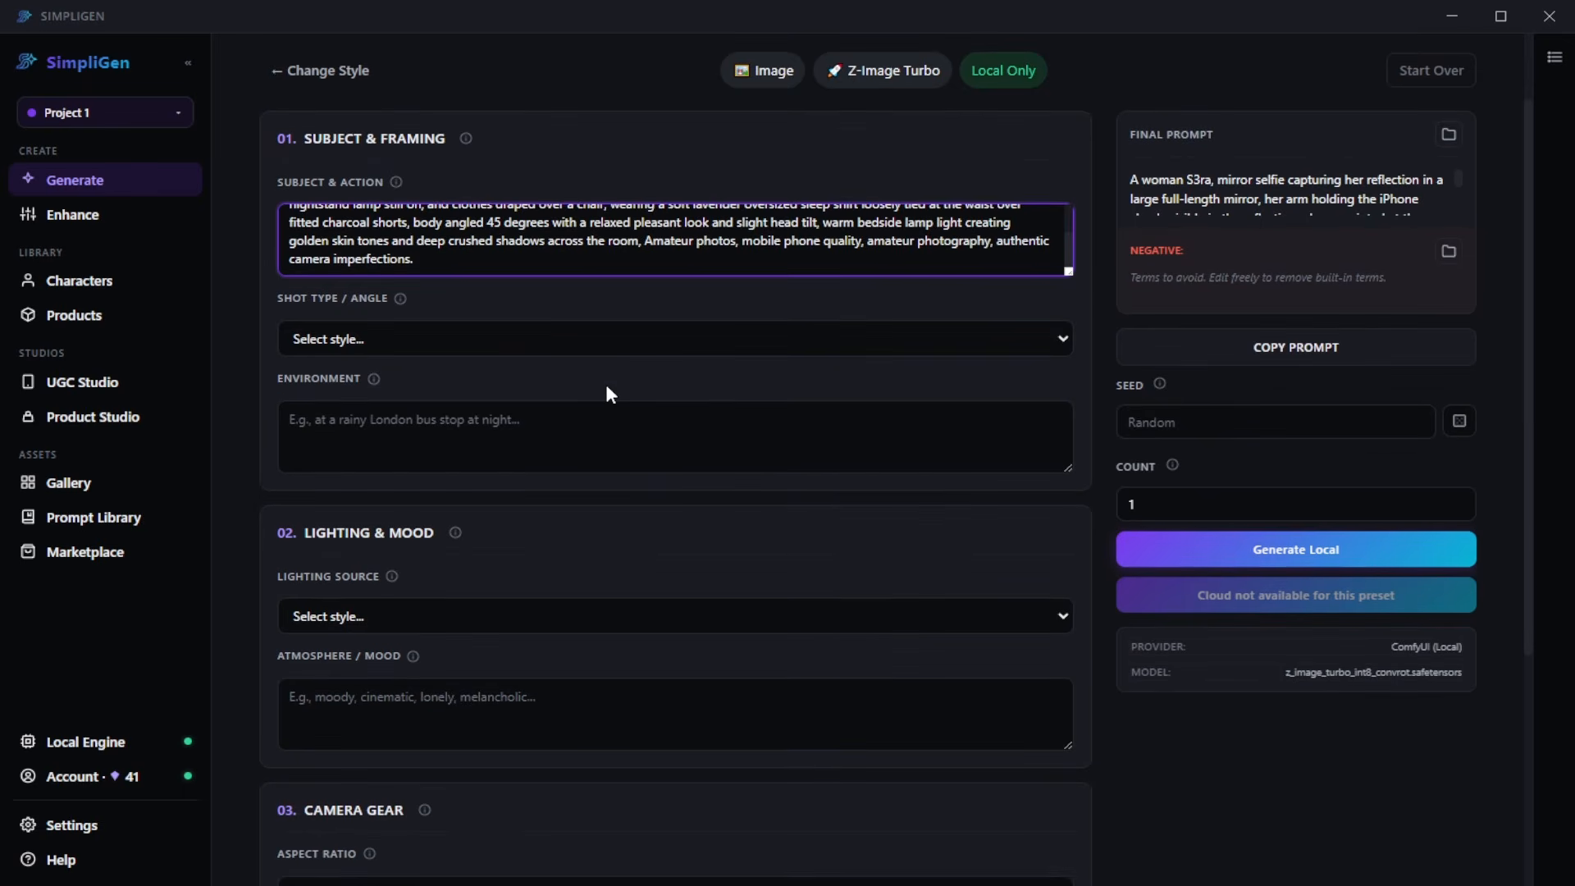
scroll(557, 345, "down", 6)
scroll(573, 712, "down", 2)
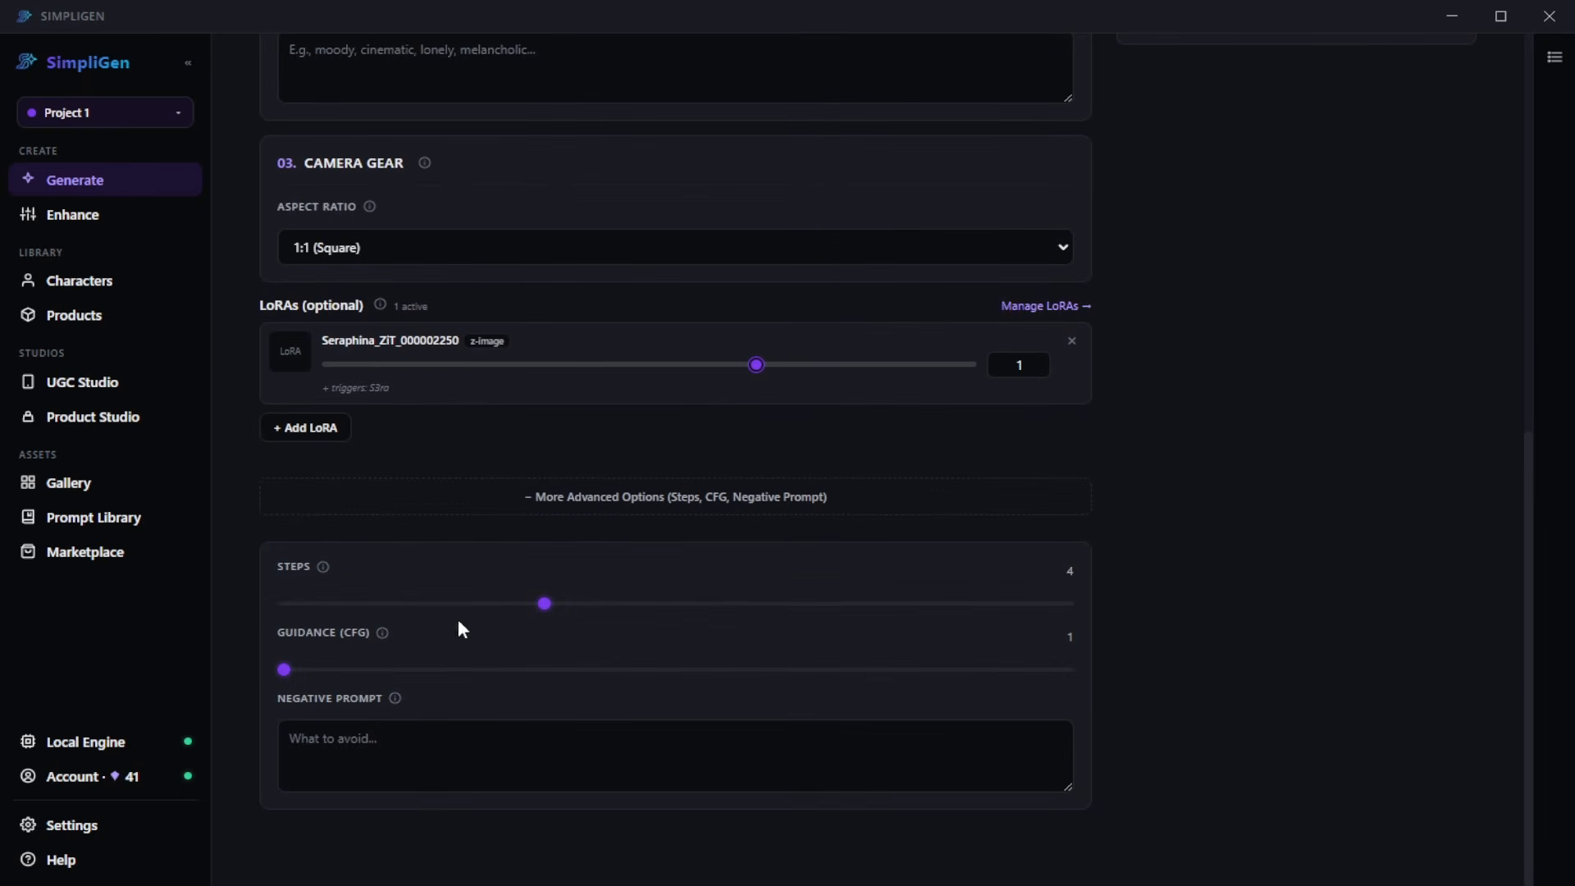
left_click_drag(545, 614, 808, 616)
- Open the newest mirror selfie of the red-haired woman from the gallery and examine it at full size
scroll(892, 693, "up", 9)
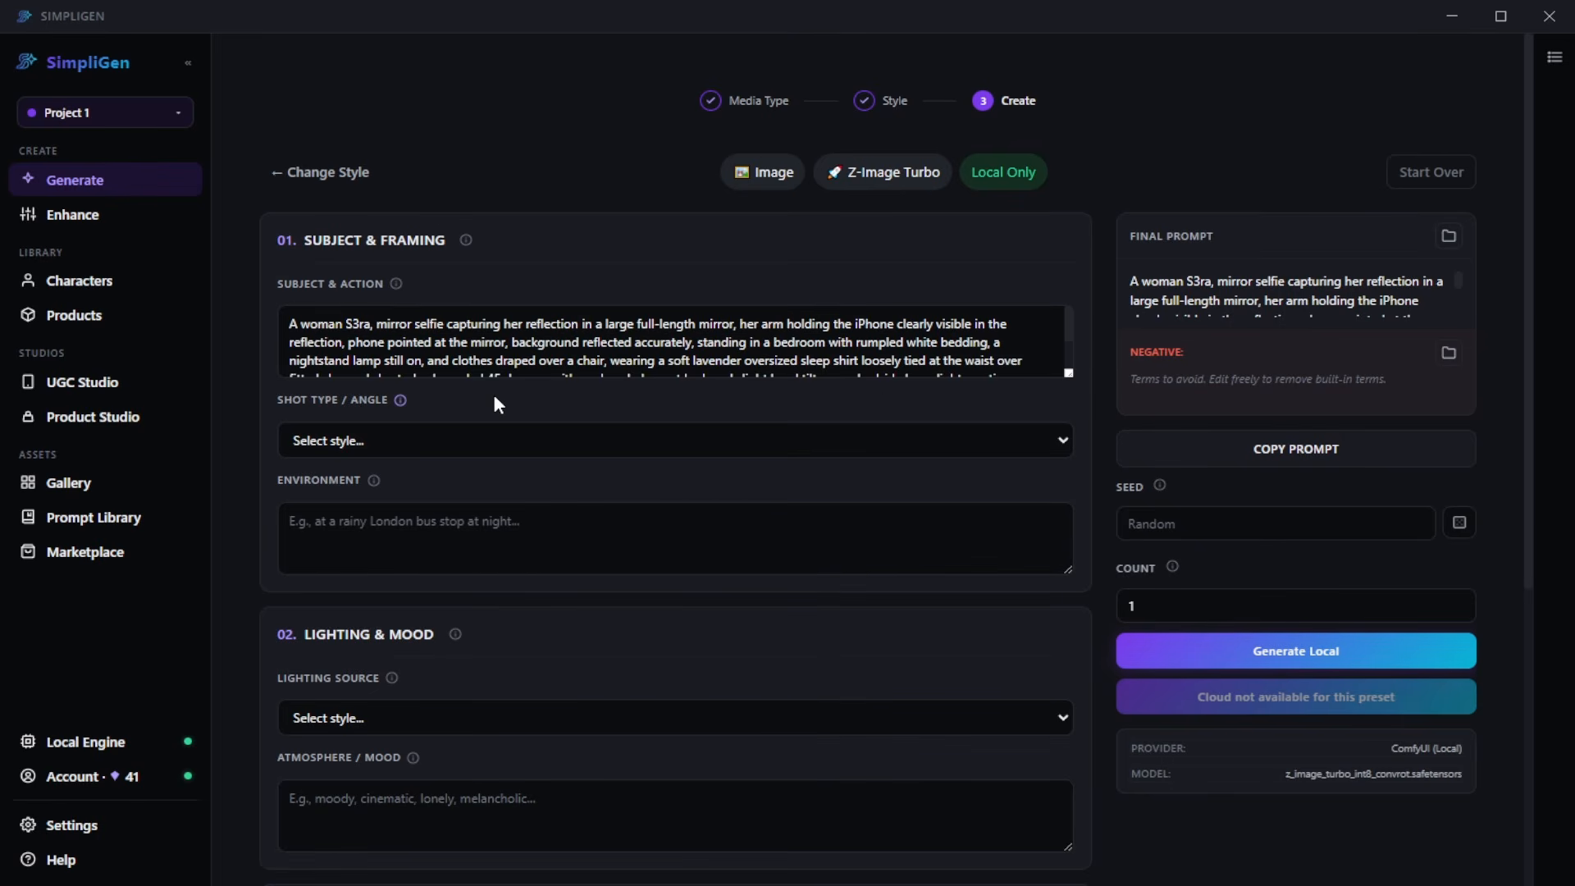
left_click(123, 486)
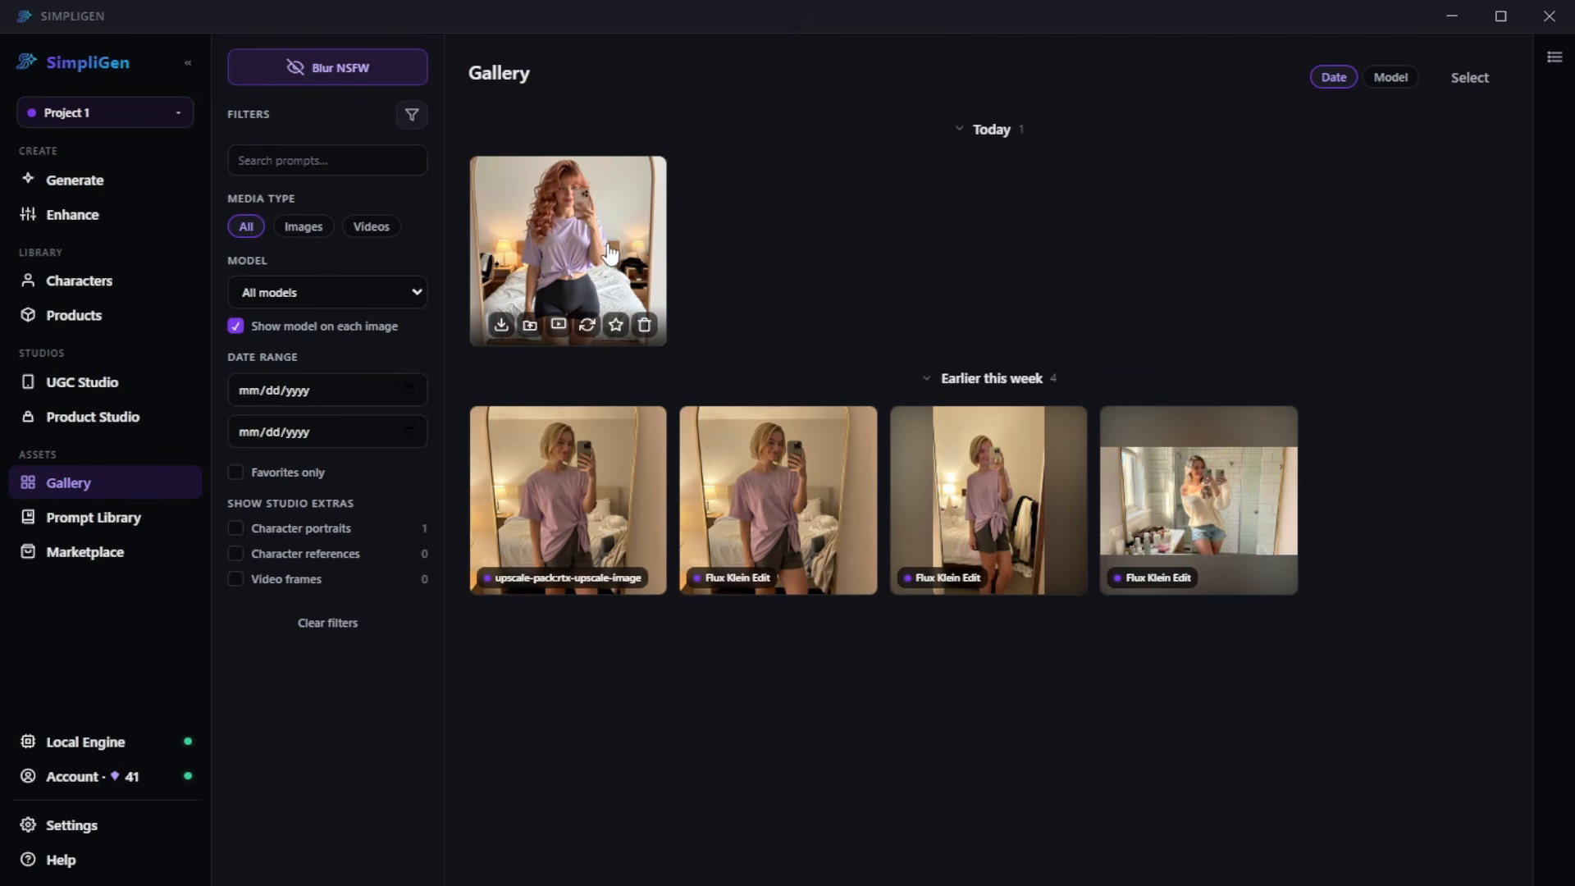
left_click(611, 254)
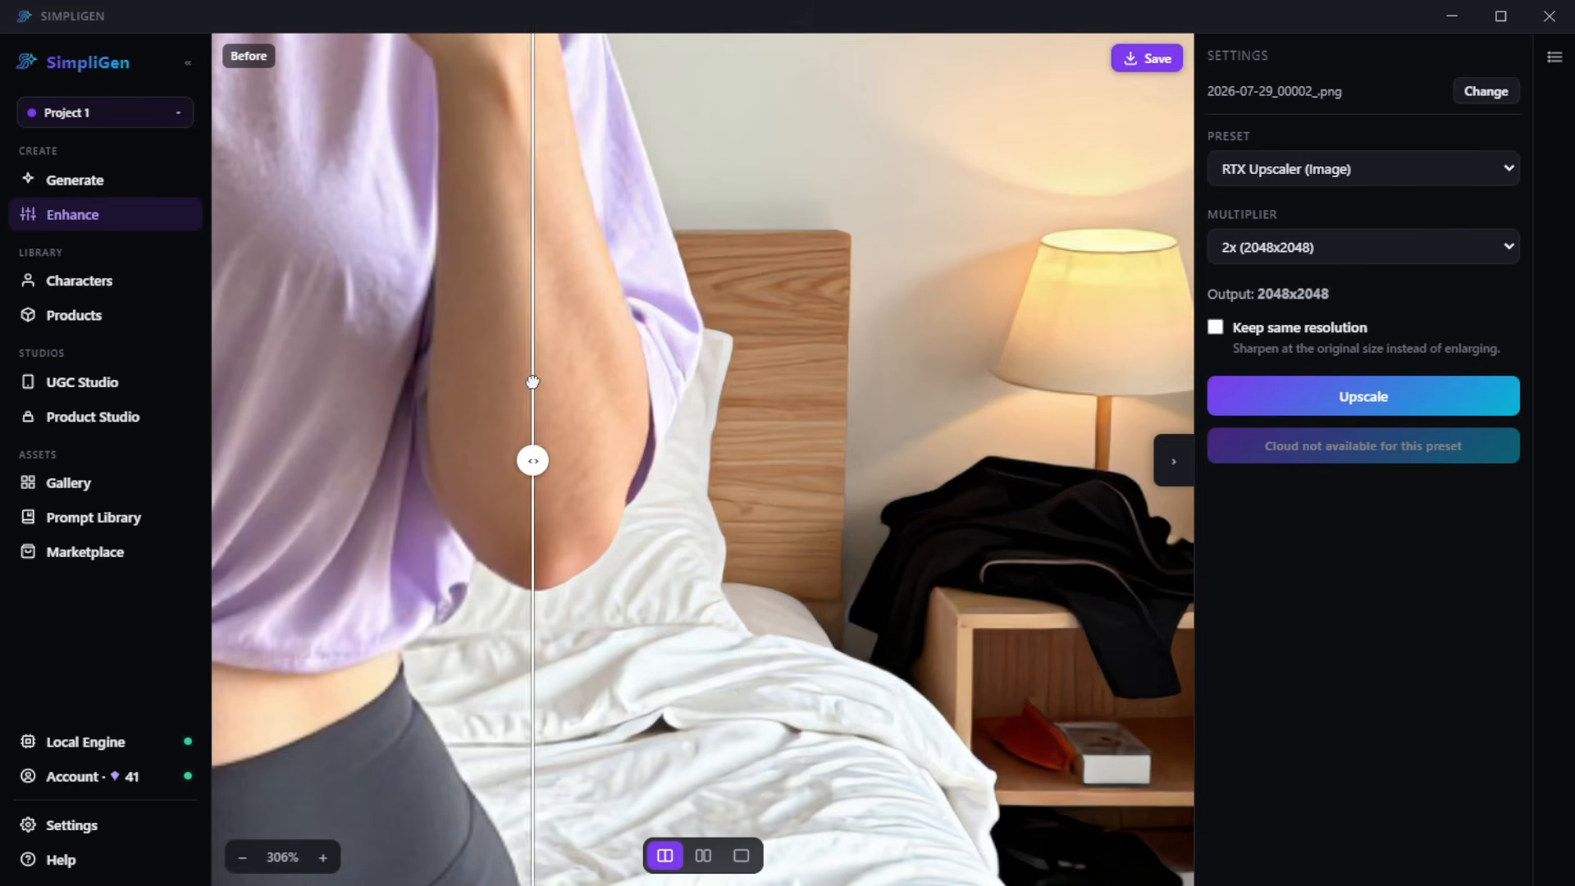
left_click_drag(531, 394, 570, 334)
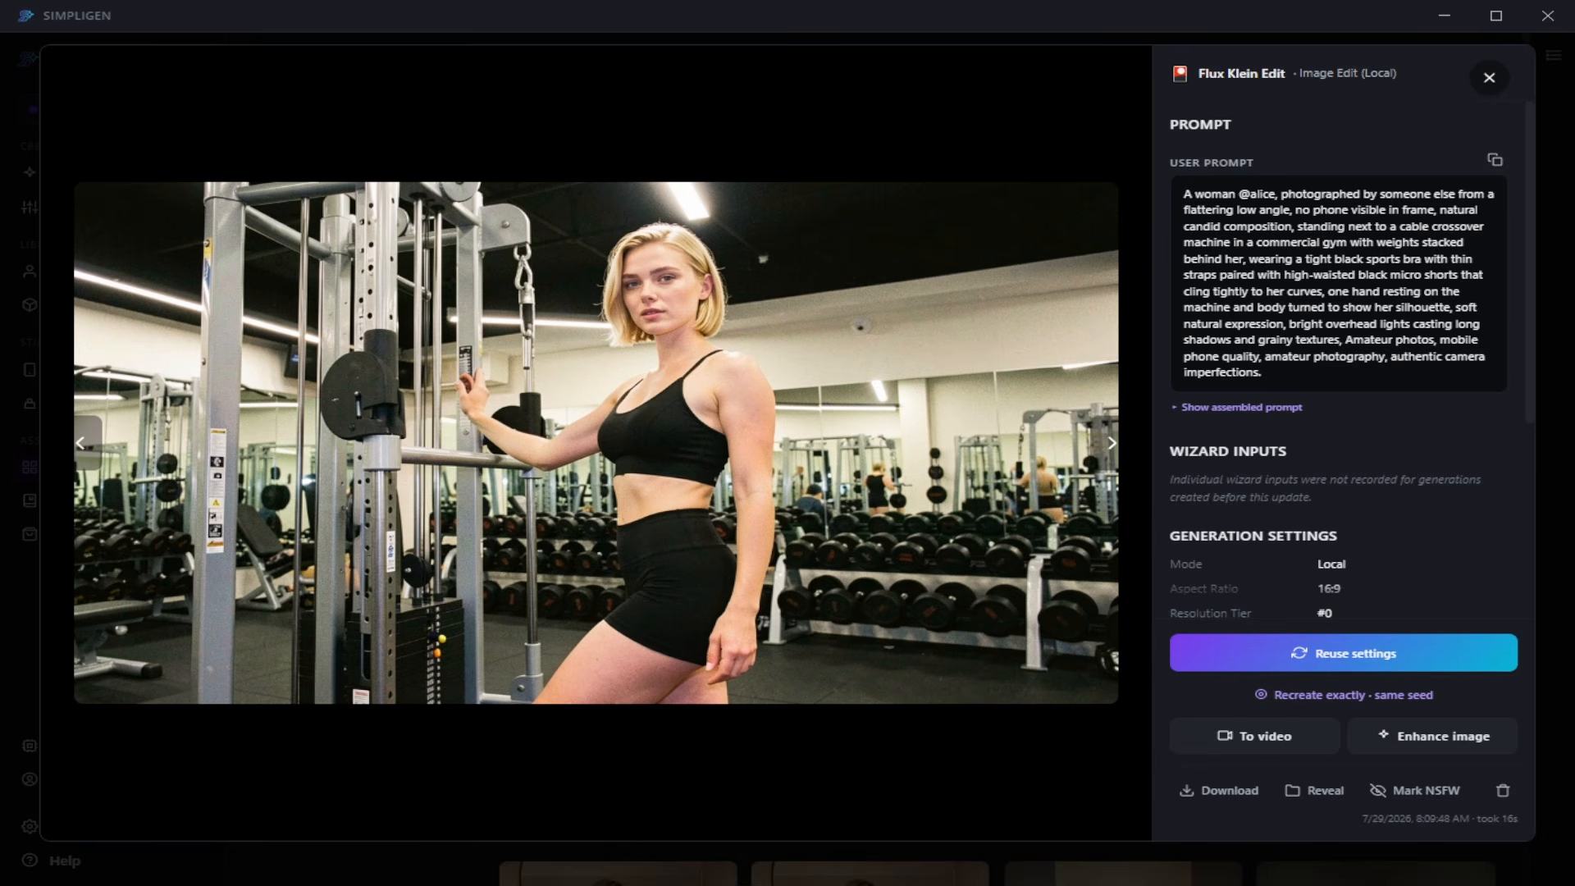
- Send the gym image of the blonde woman to video creation and choose the distilled LTX 2.3 Image-to-Video preset
left_click(1243, 738)
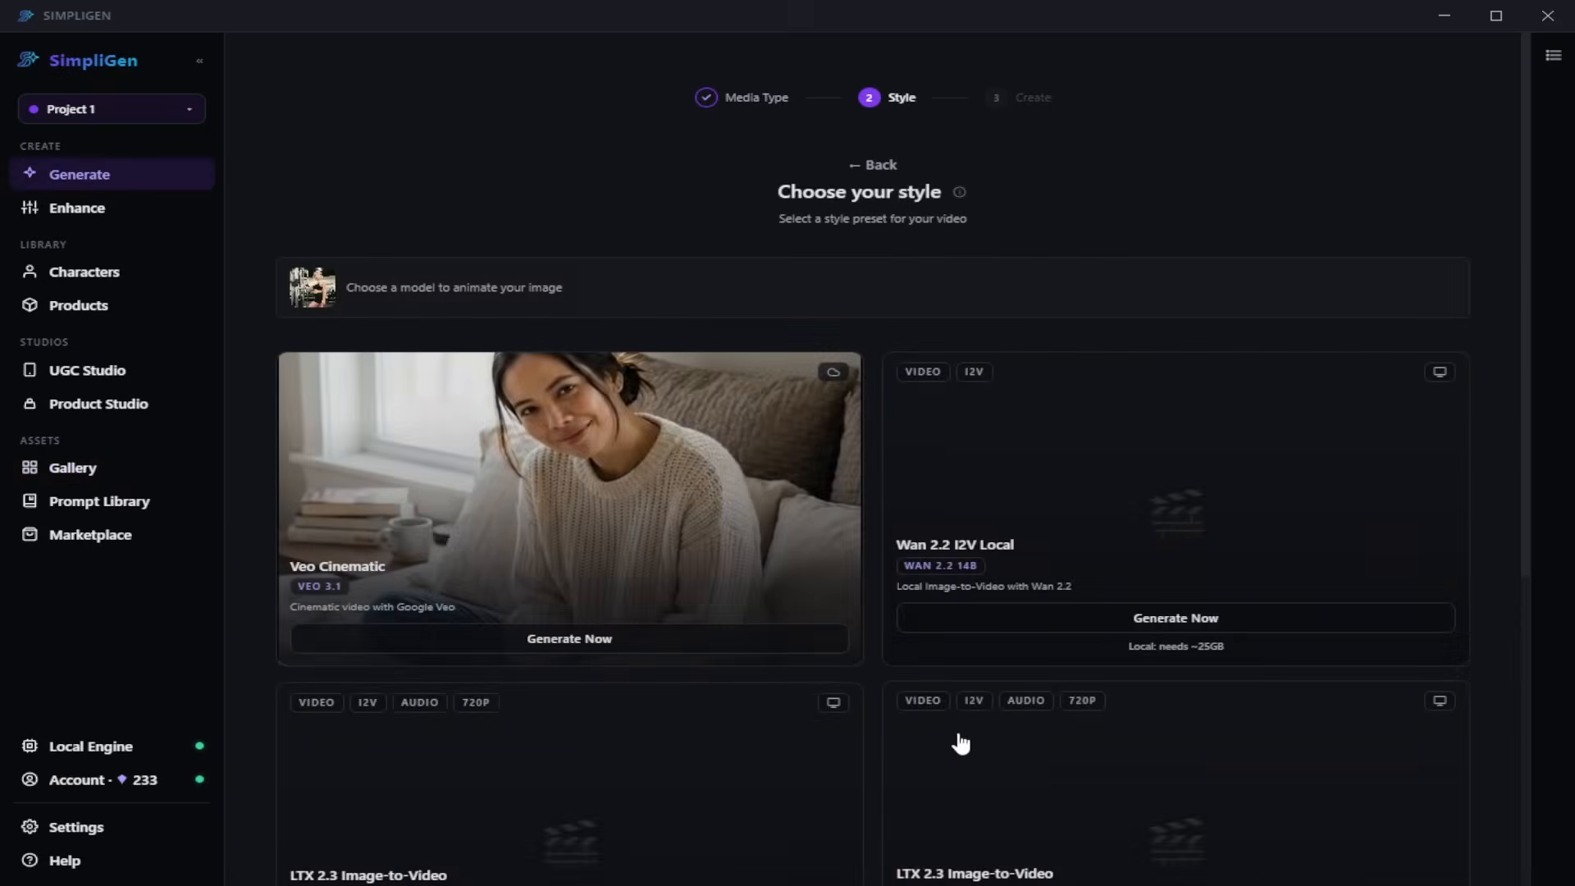
scroll(759, 487, "down", 5)
scroll(738, 487, "up", 1)
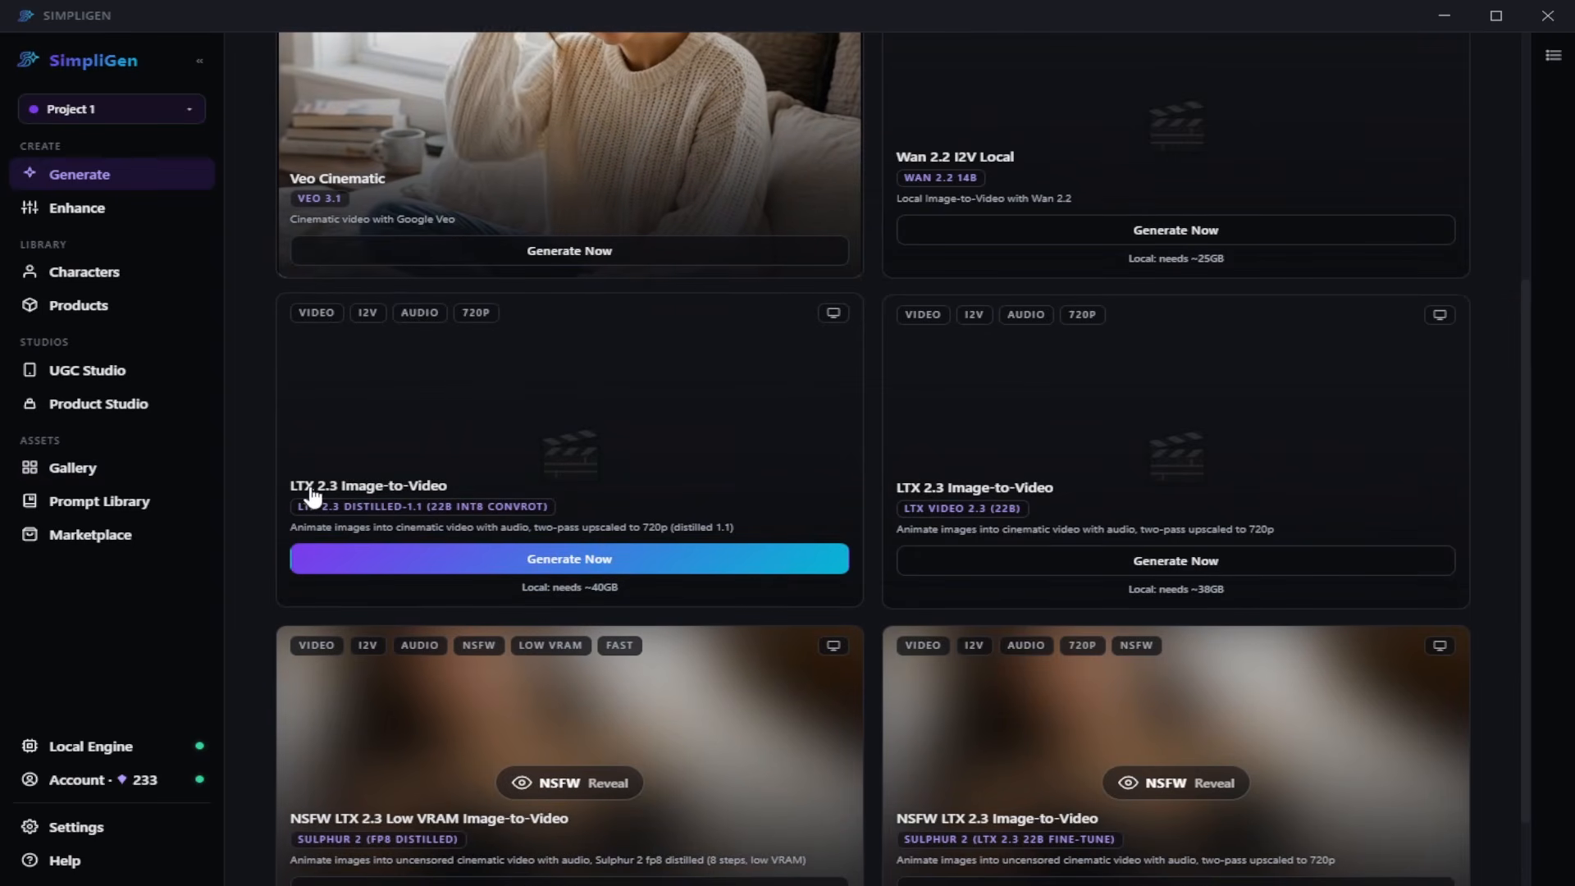
left_click(594, 450)
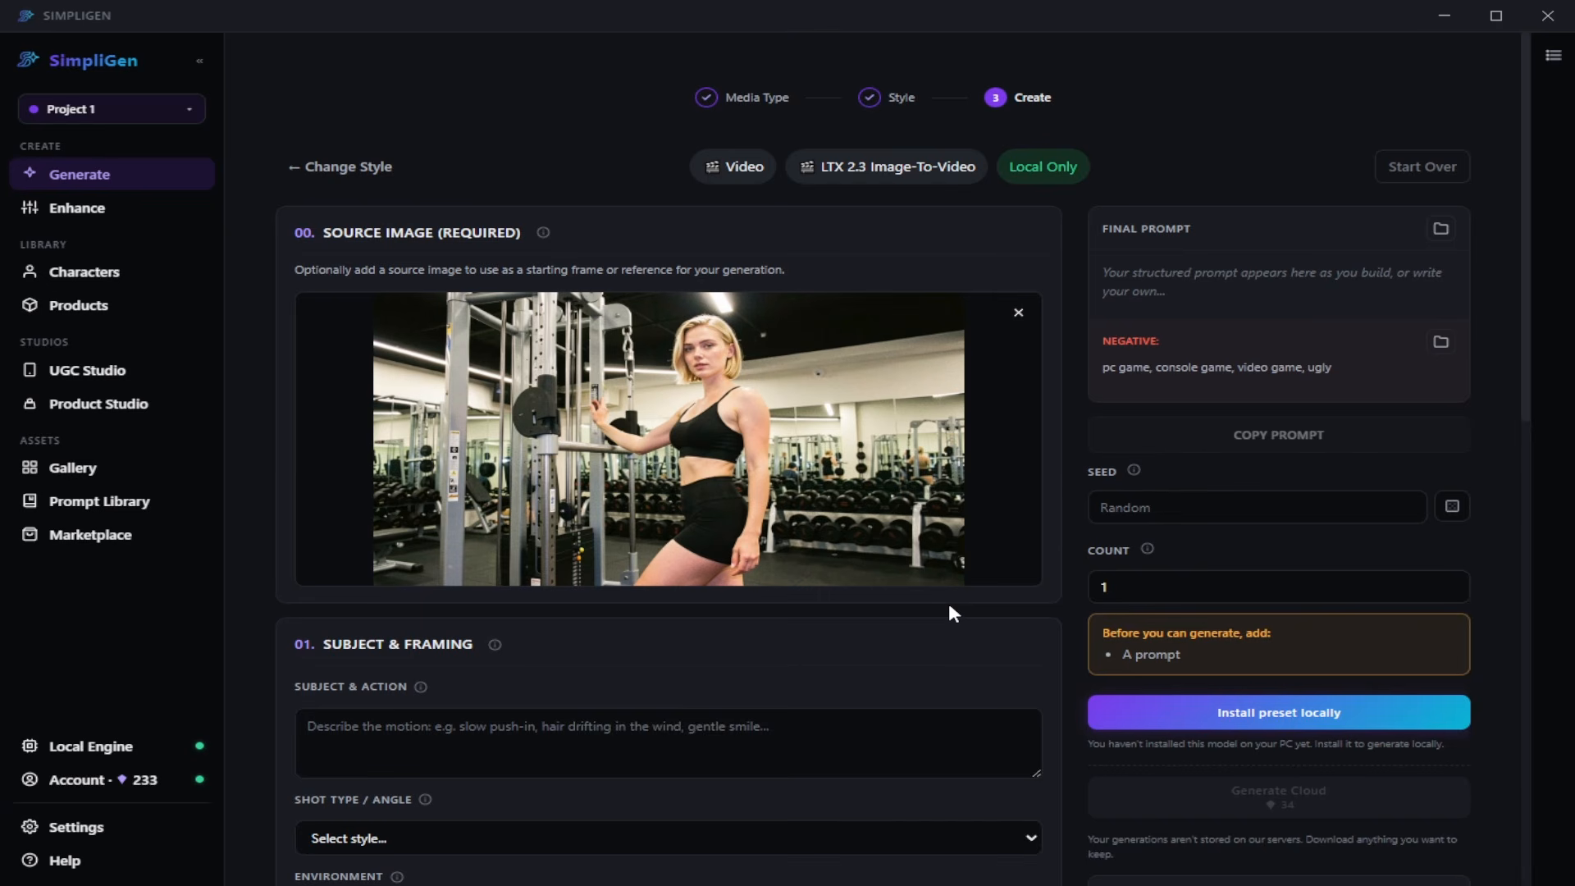
- Enable Character Dialogue for the gym video
scroll(938, 590, "down", 2)
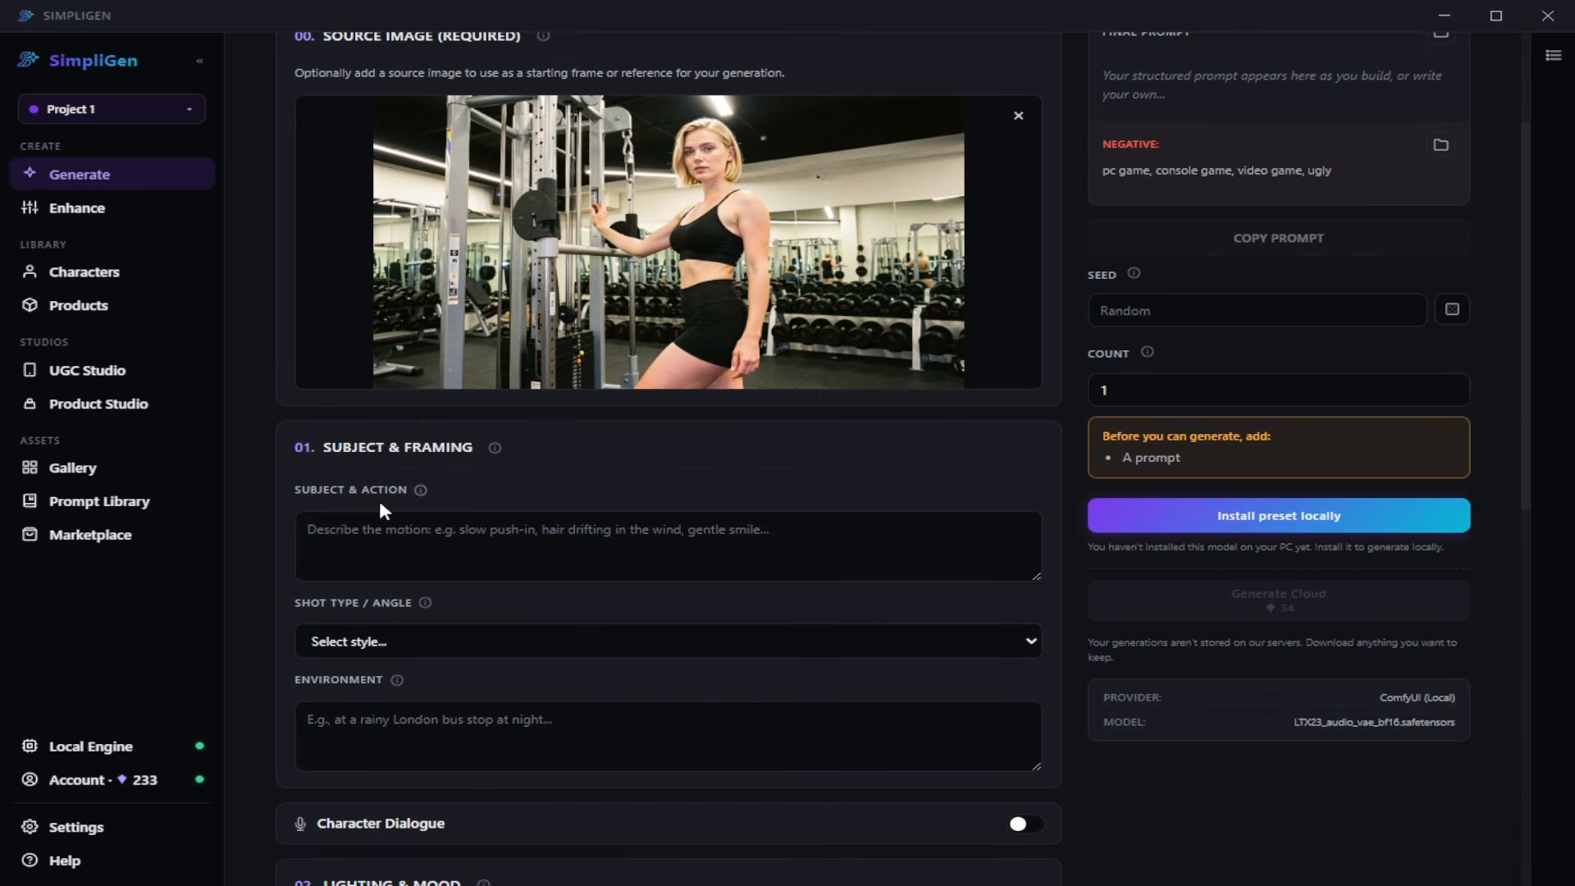
scroll(461, 529, "down", 2)
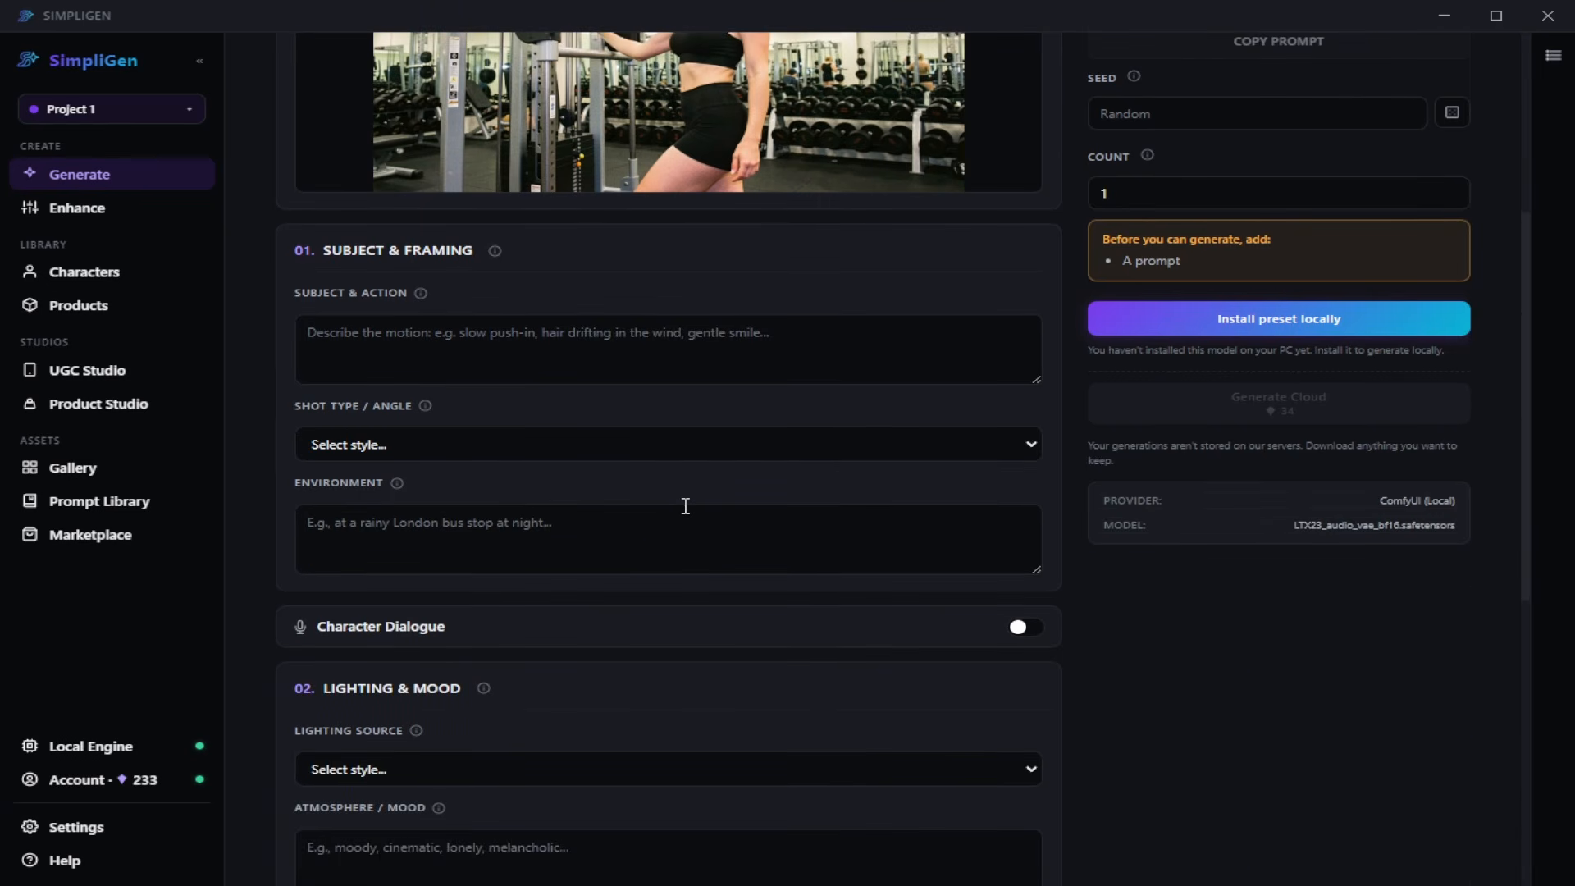
left_click(587, 635)
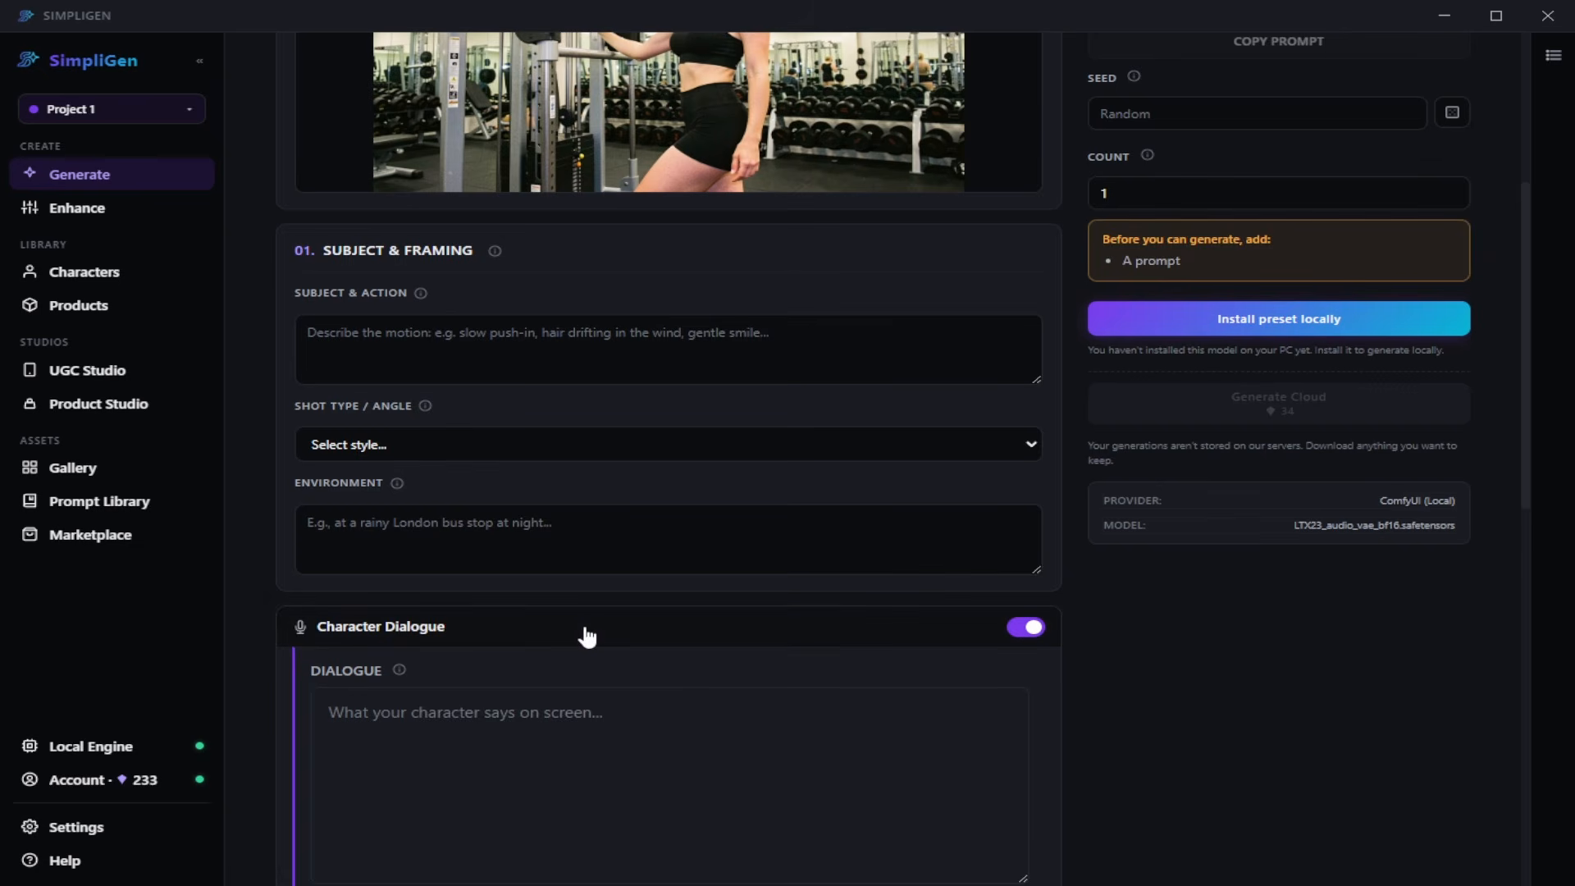
scroll(588, 636, "down", 2)
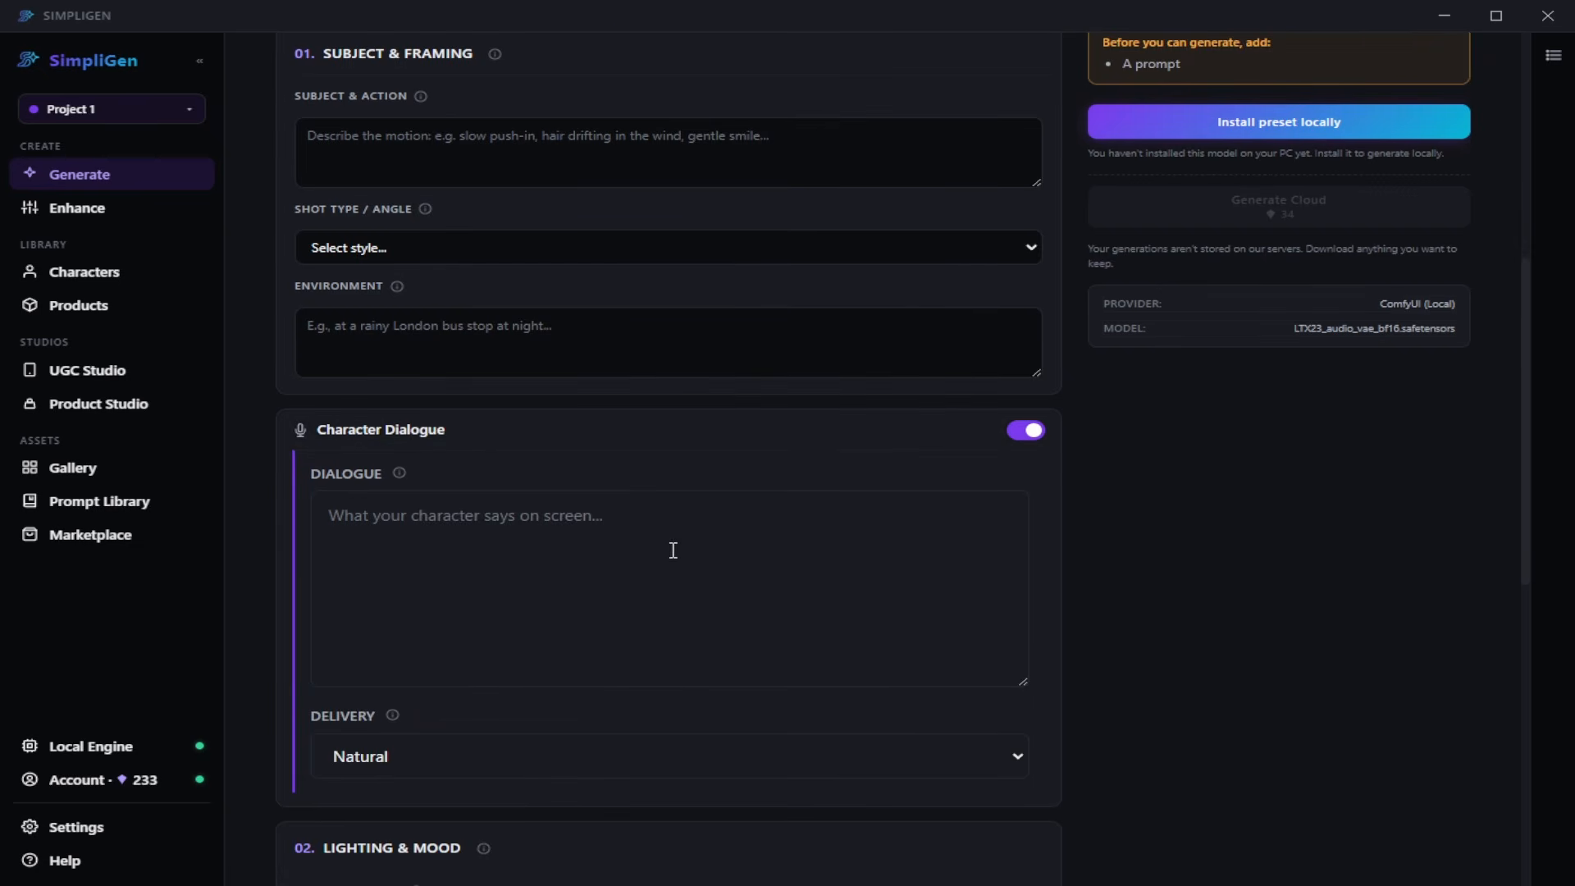
- Paste the three-part motion prompt, from "Caught Moment (0–2s)" to "Soft Settle (4.5–7s)", as the video's subject and action and review it
scroll(681, 655, "up", 7)
left_click(625, 750)
key("ctrl+v")
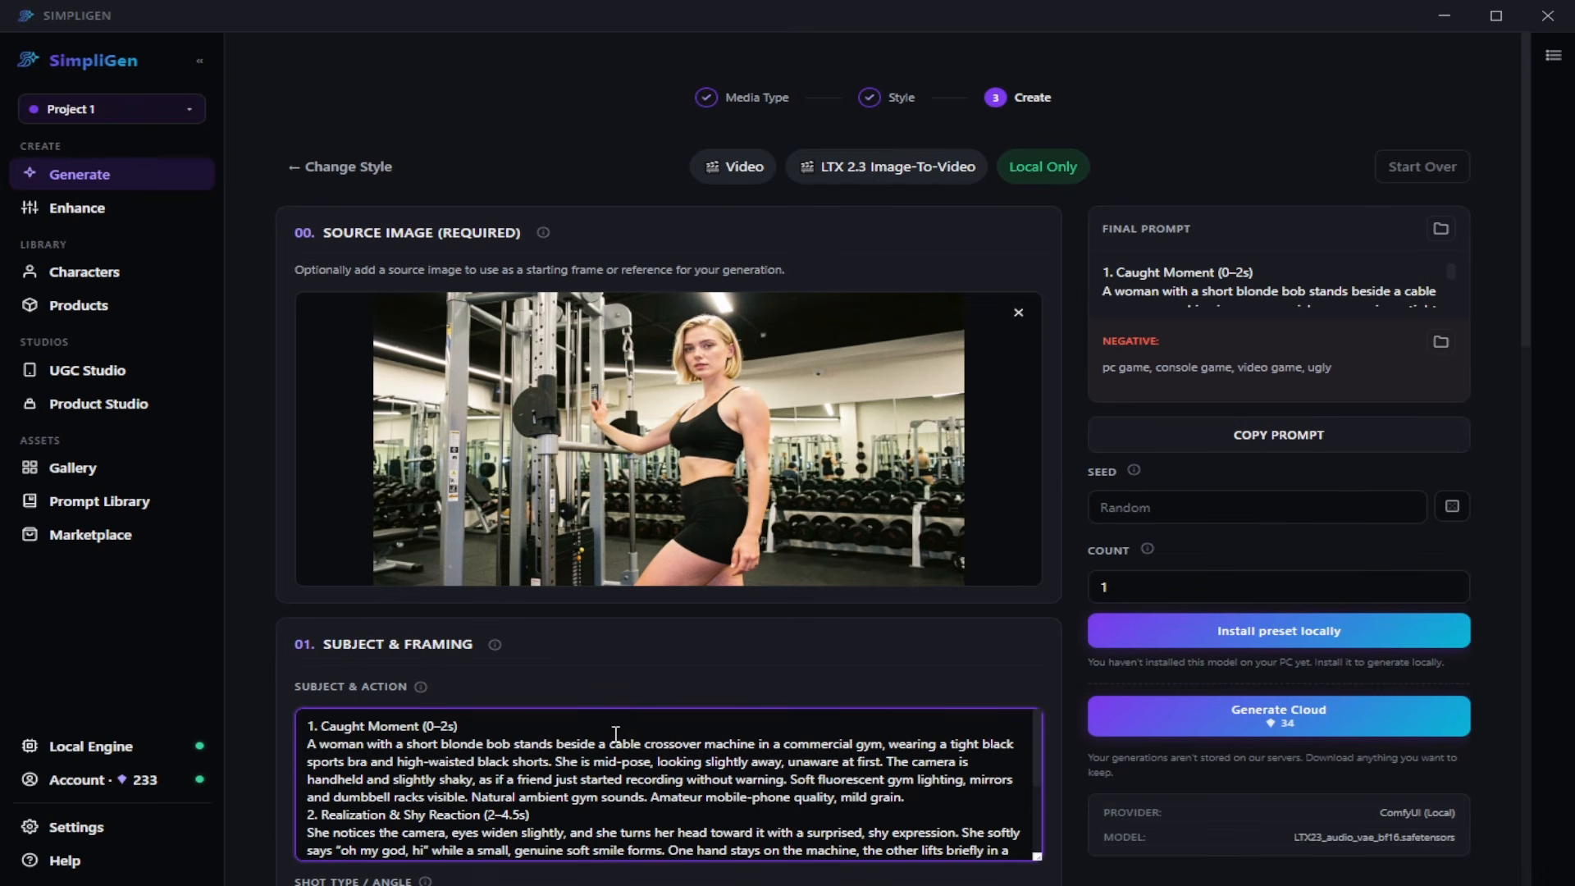
scroll(616, 734, "down", 5)
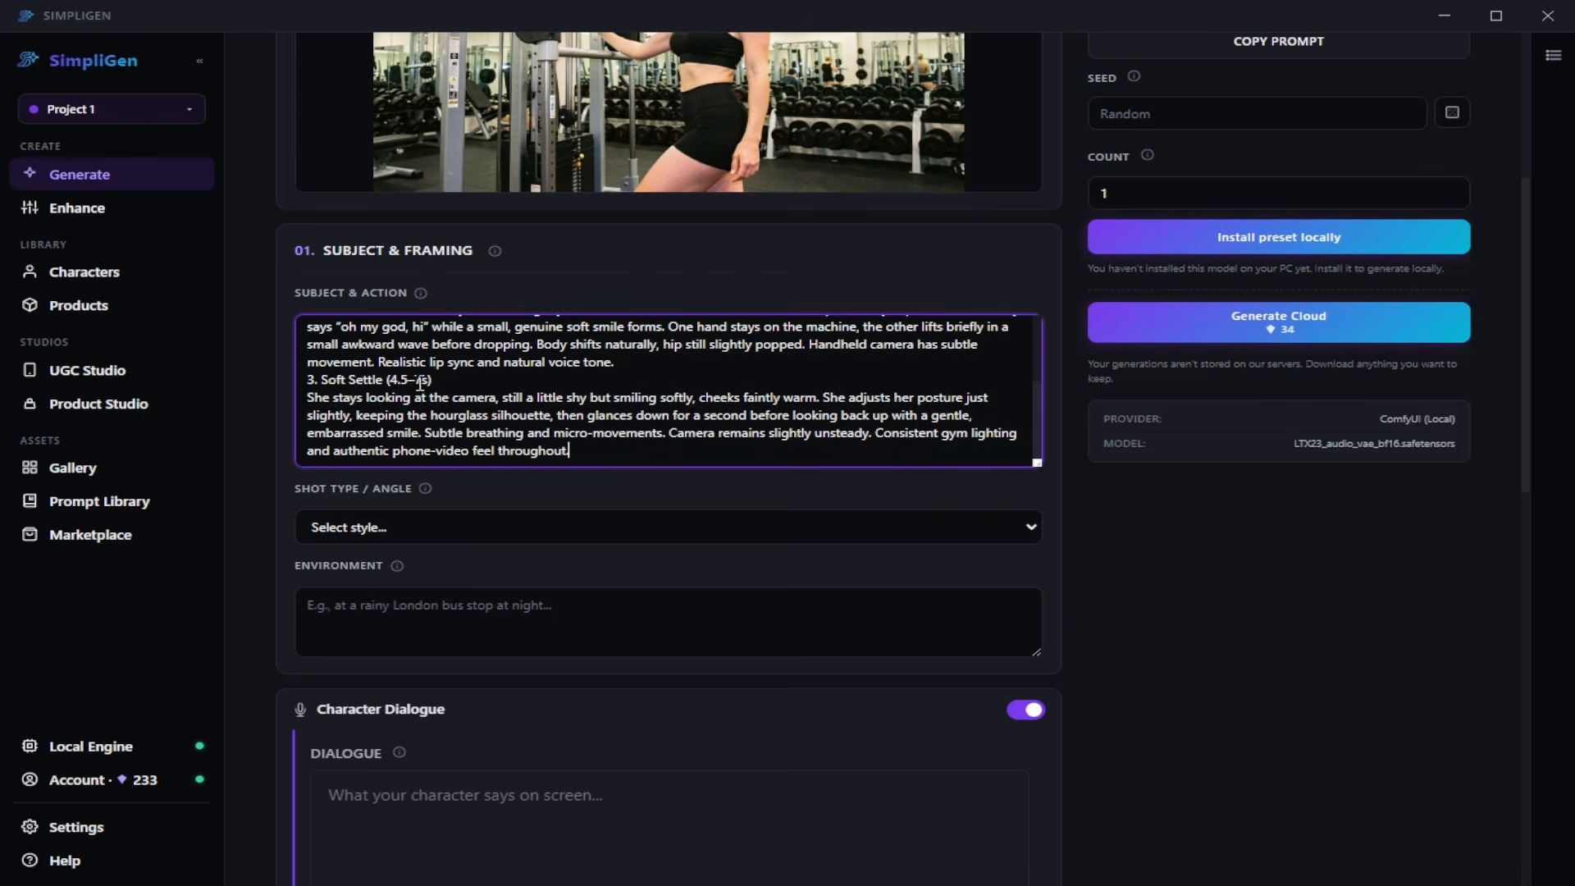
scroll(410, 416, "up", 3)
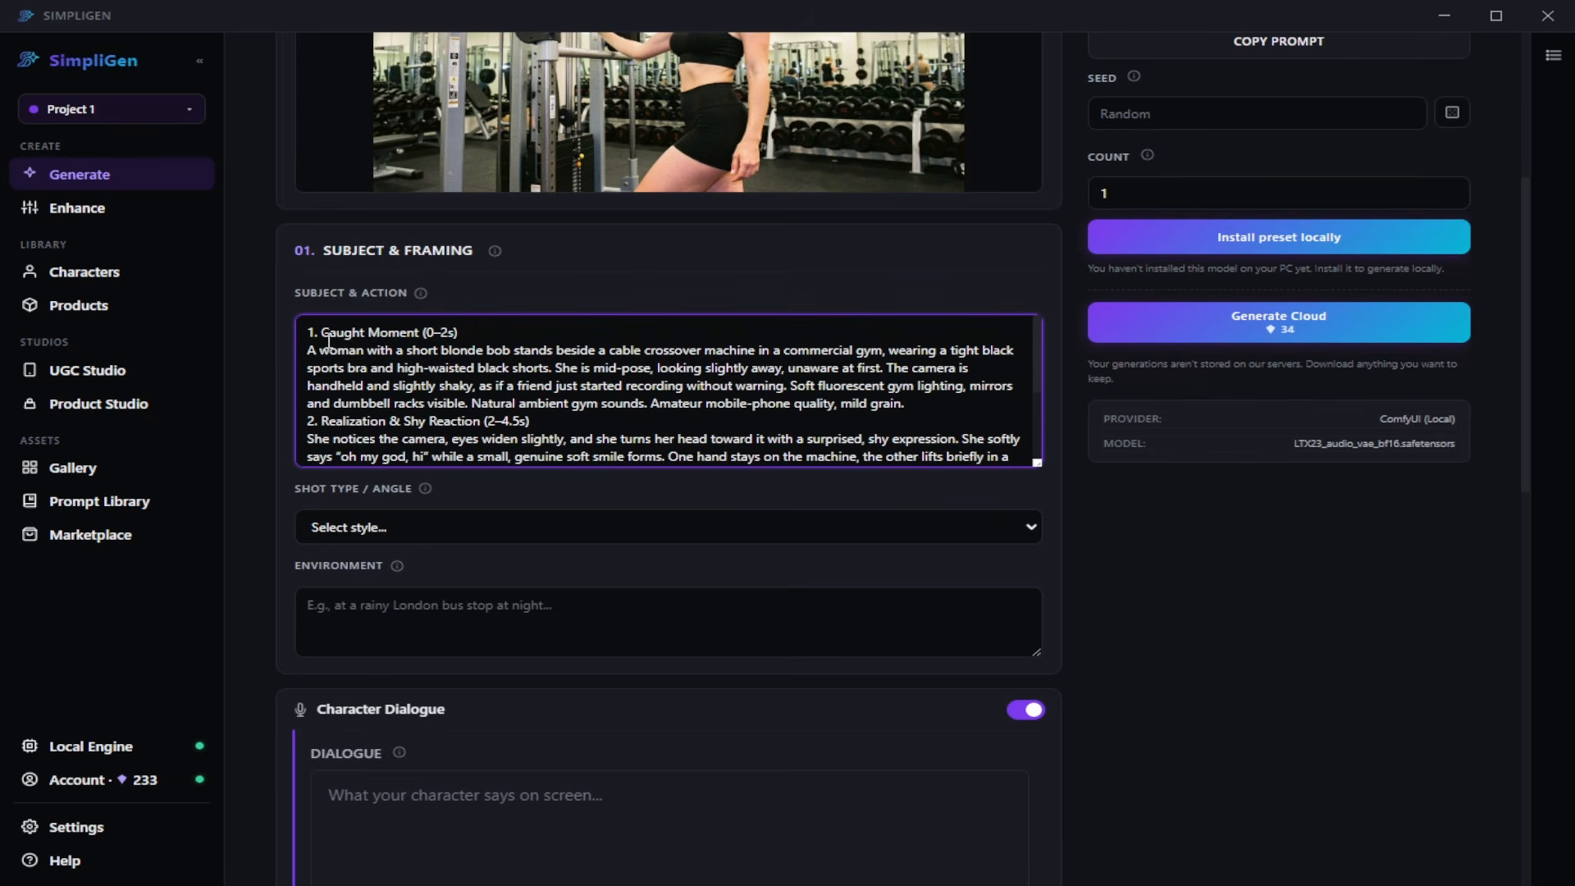
scroll(396, 336, "down", 3)
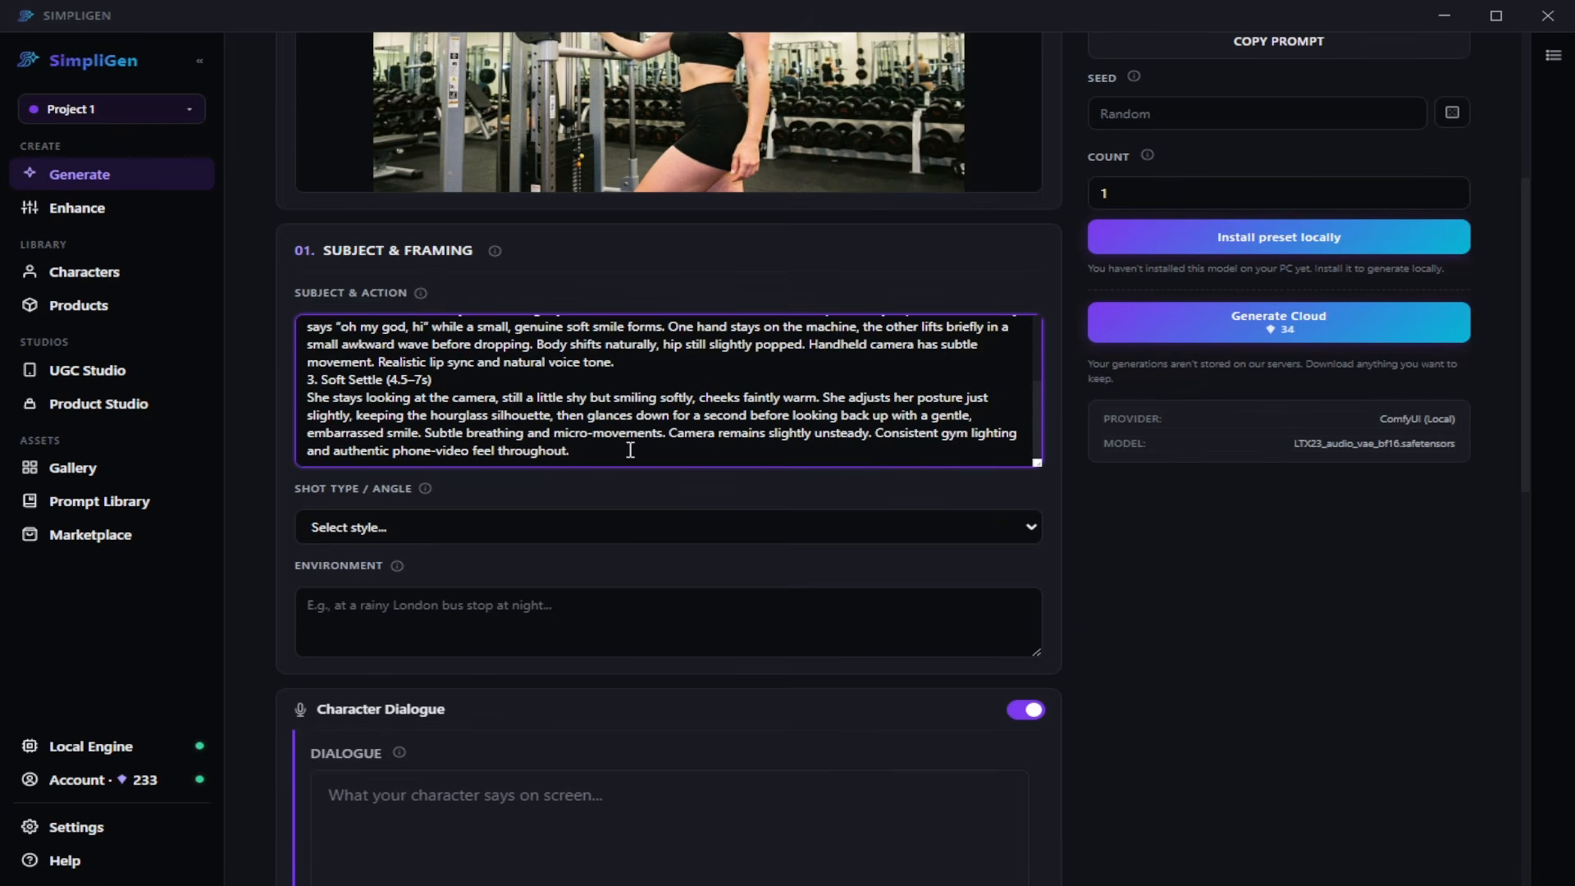
- Enter "oh my god, hi" as the character's dialogue
scroll(1199, 604, "down", 3)
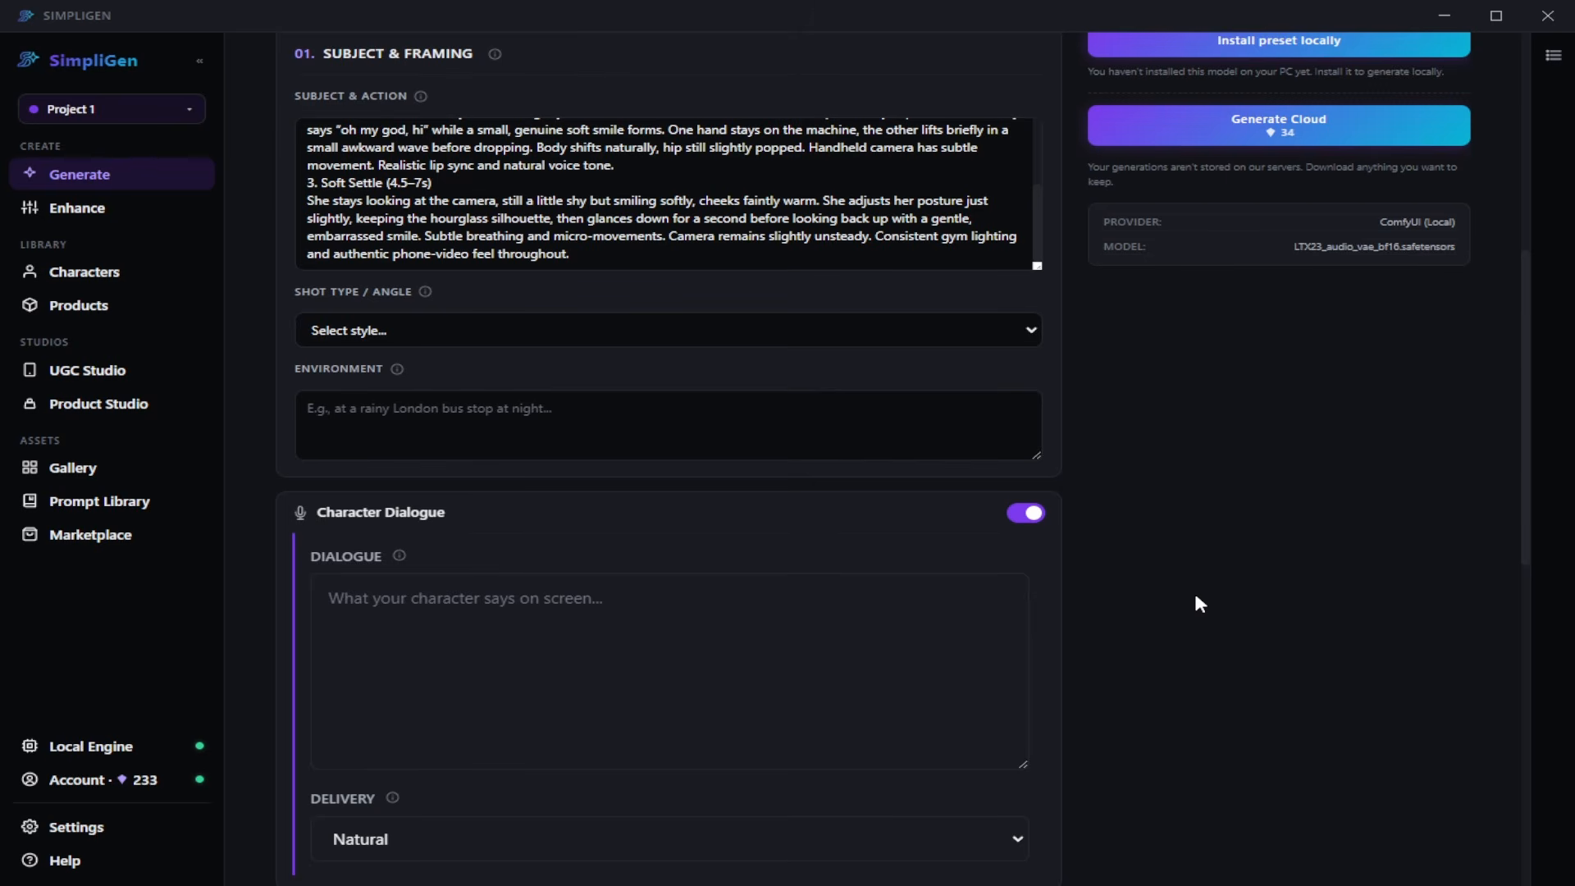
scroll(1195, 599, "down", 1)
left_click(735, 583)
type("oh my god, hi")
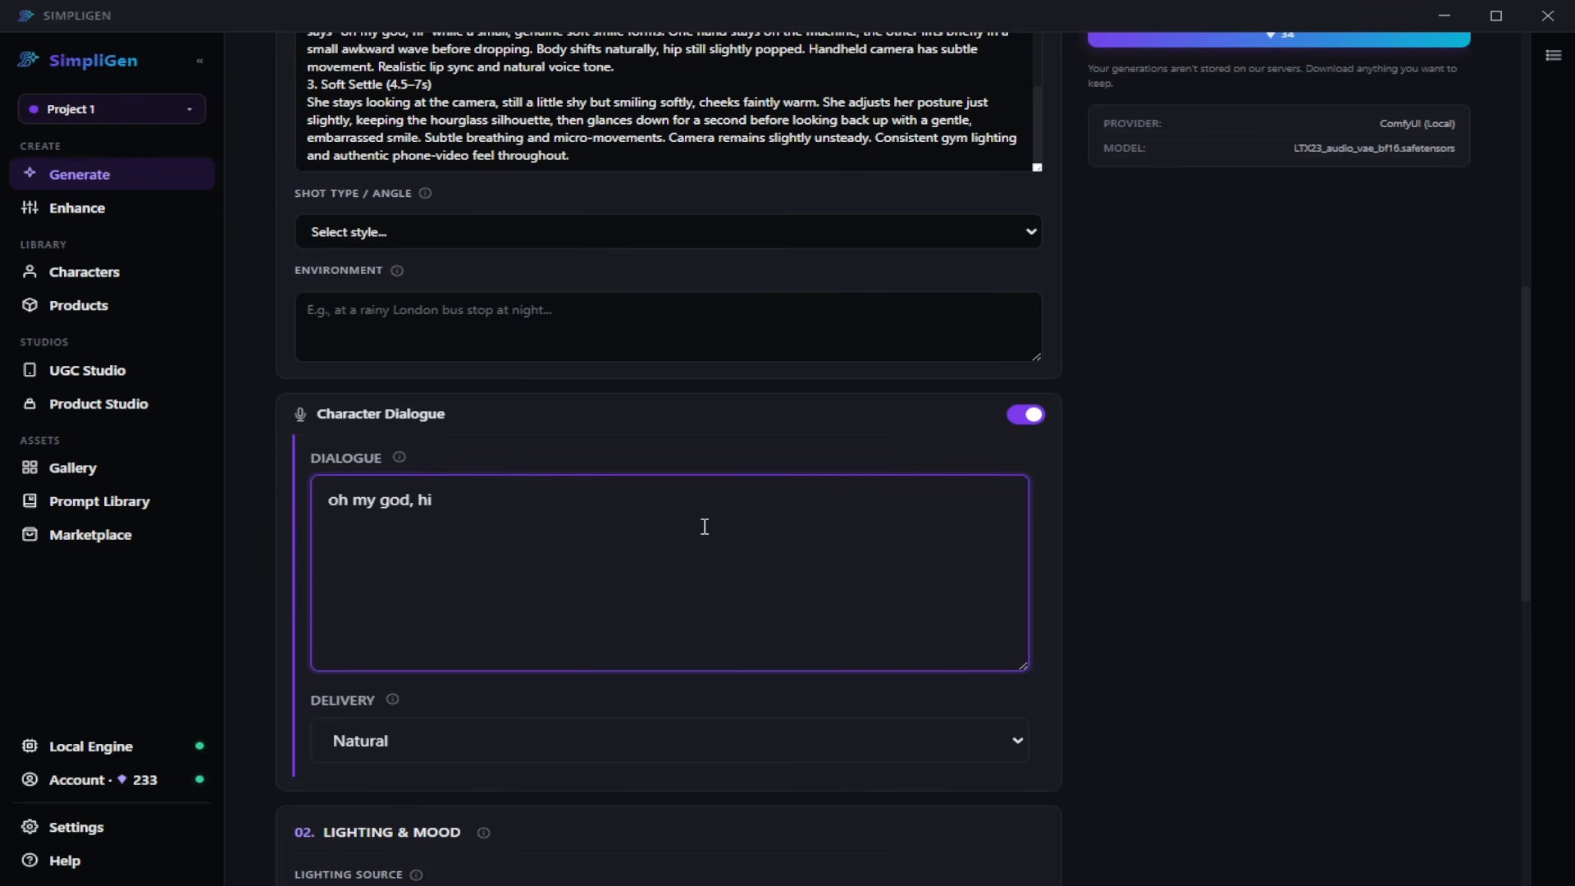
key("Tab")
- Set the video's resolution to 720P in the camera gear settings
scroll(681, 400, "down", 4)
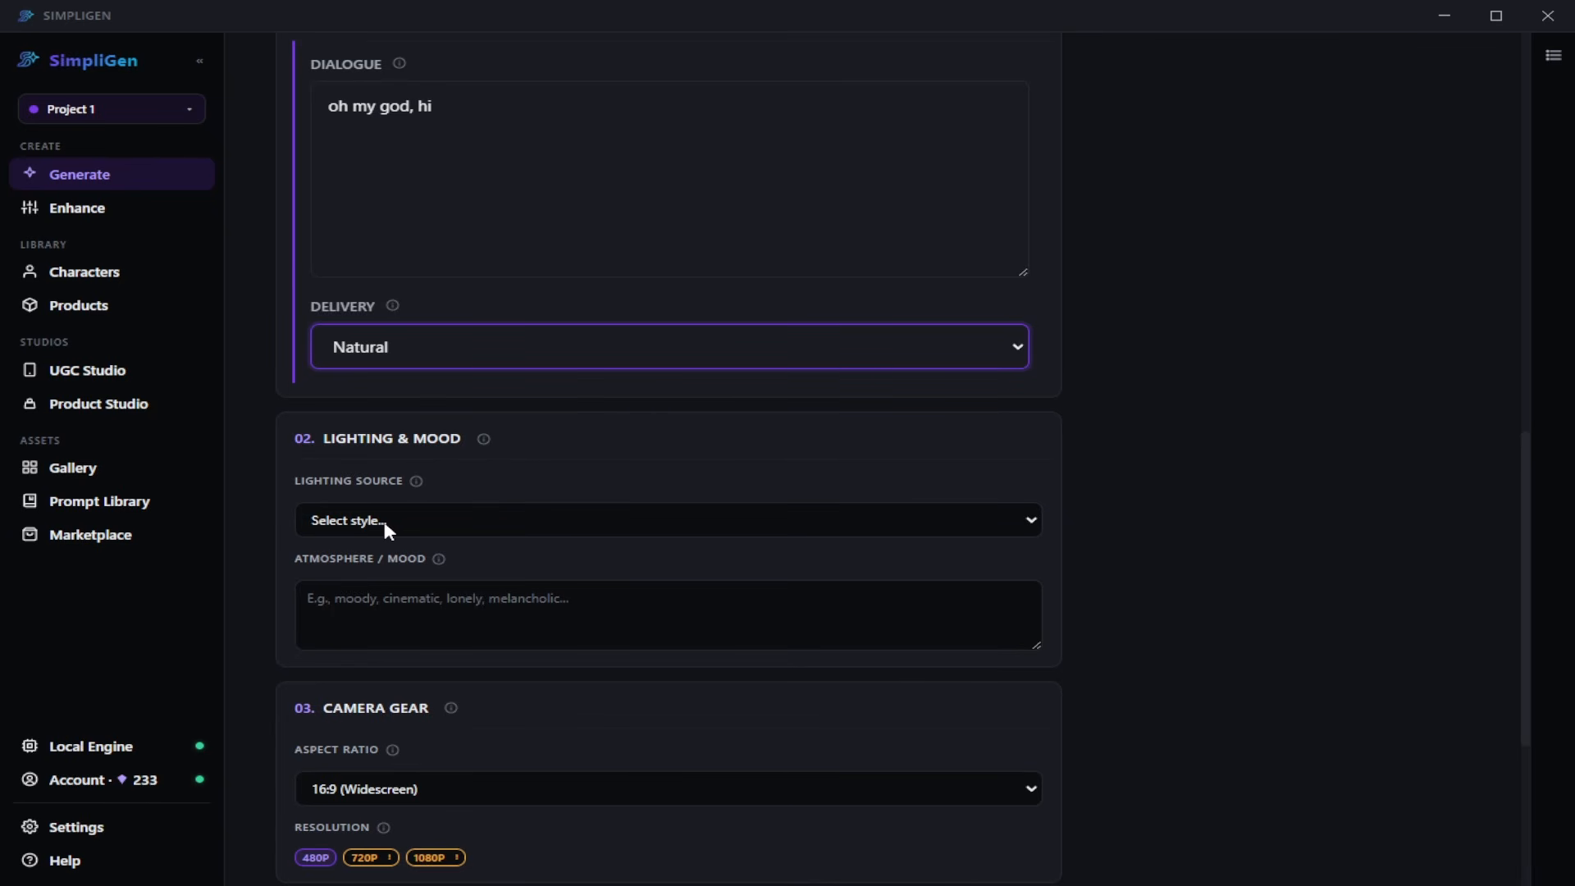
key("Down")
scroll(642, 371, "down", 4)
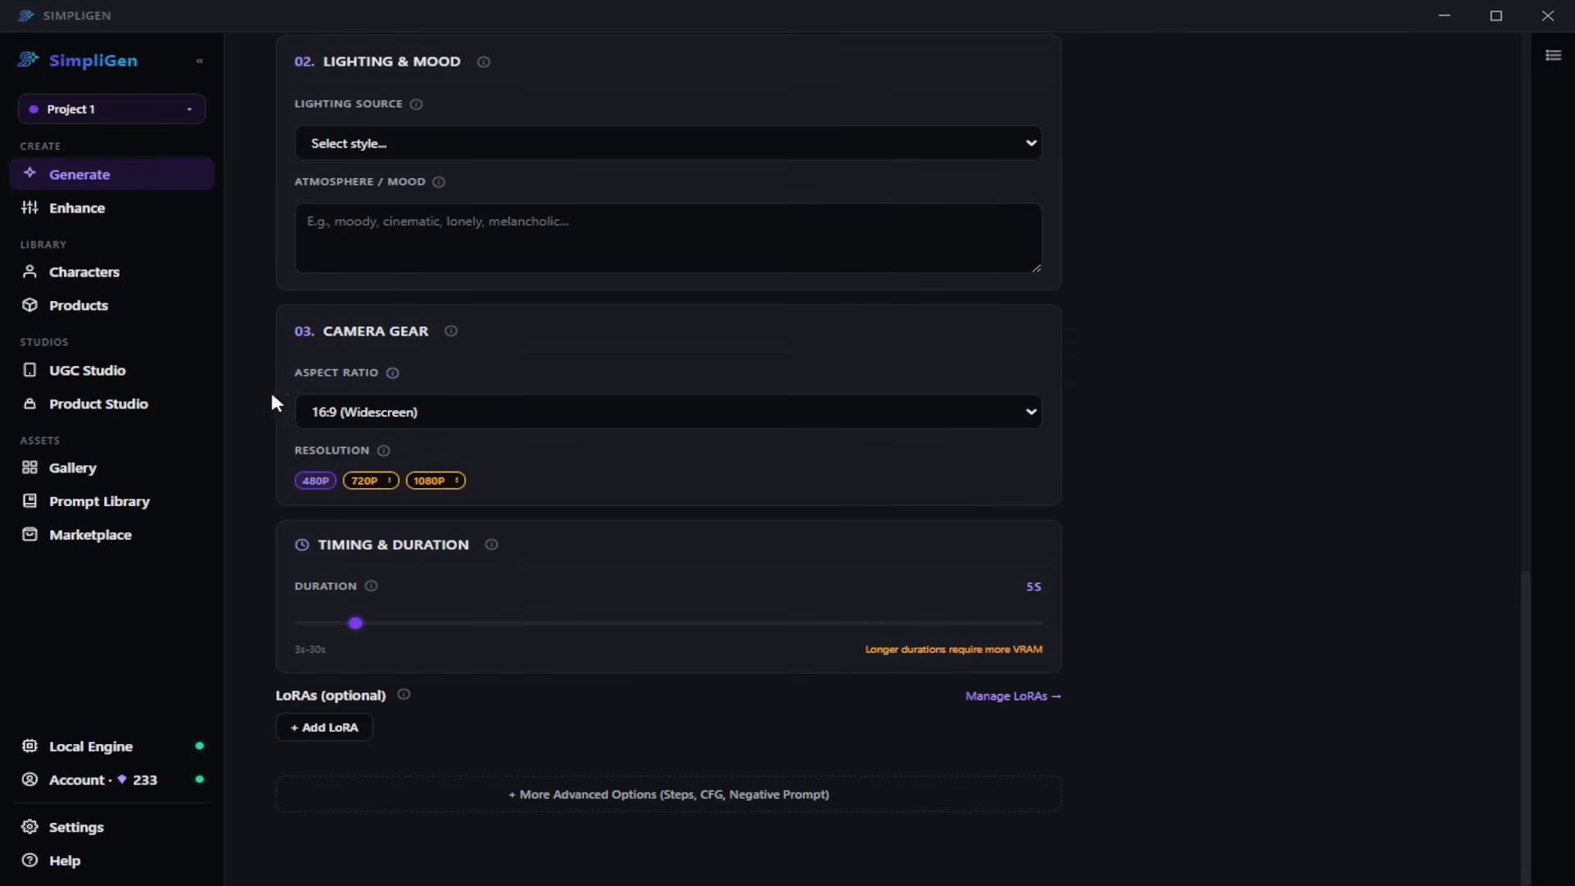
left_click(369, 489)
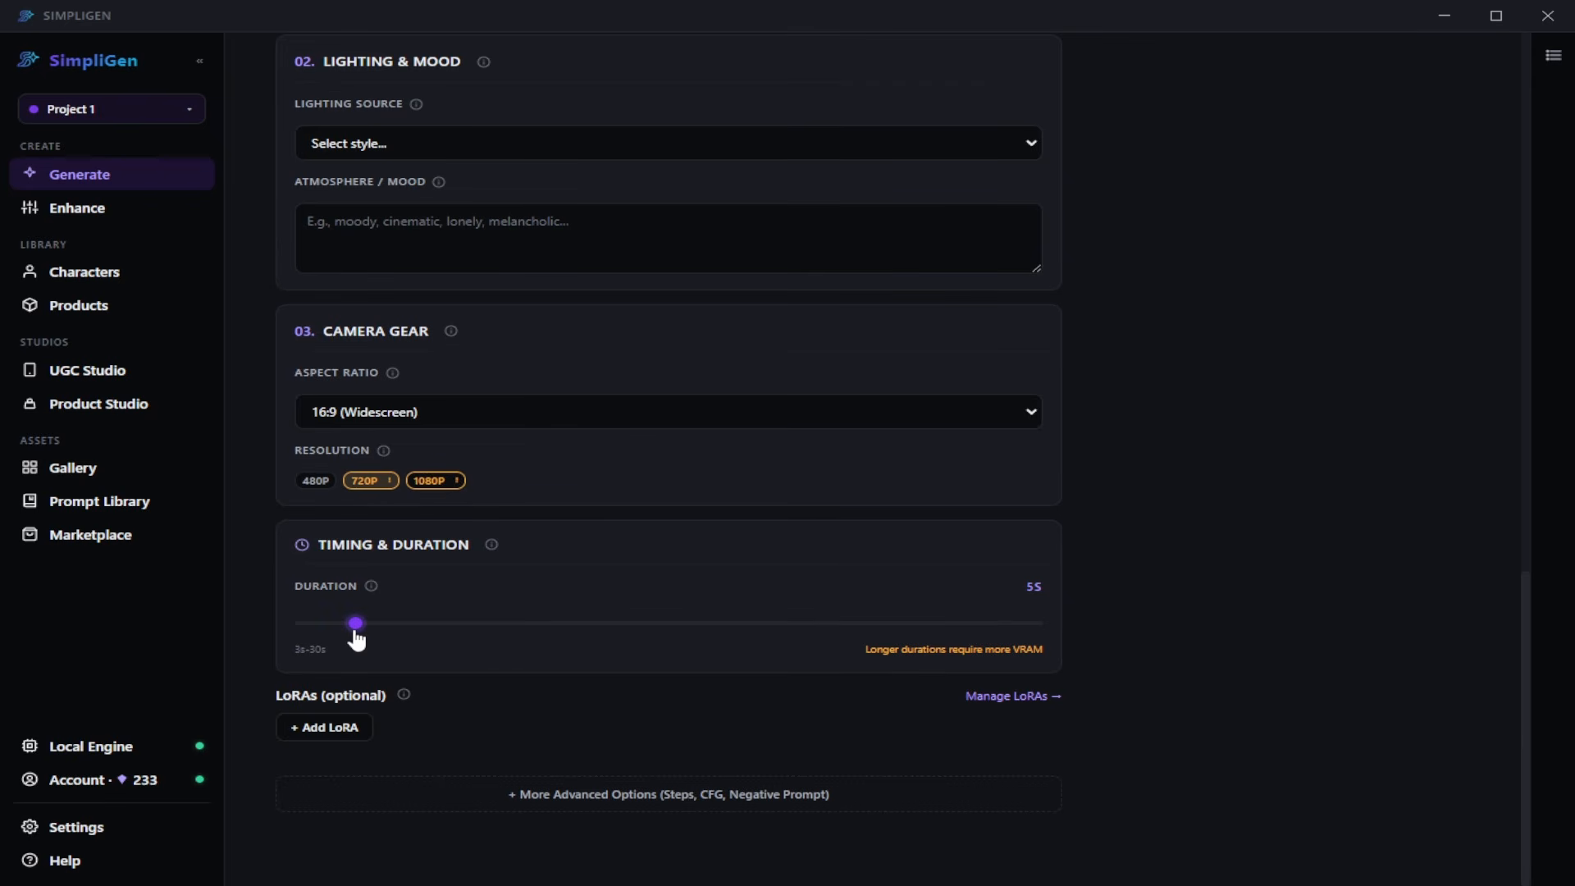
- Lengthen the gym video's duration to 7 seconds in the timing settings
left_click_drag(357, 638, 403, 644)
scroll(1251, 536, "up", 15)
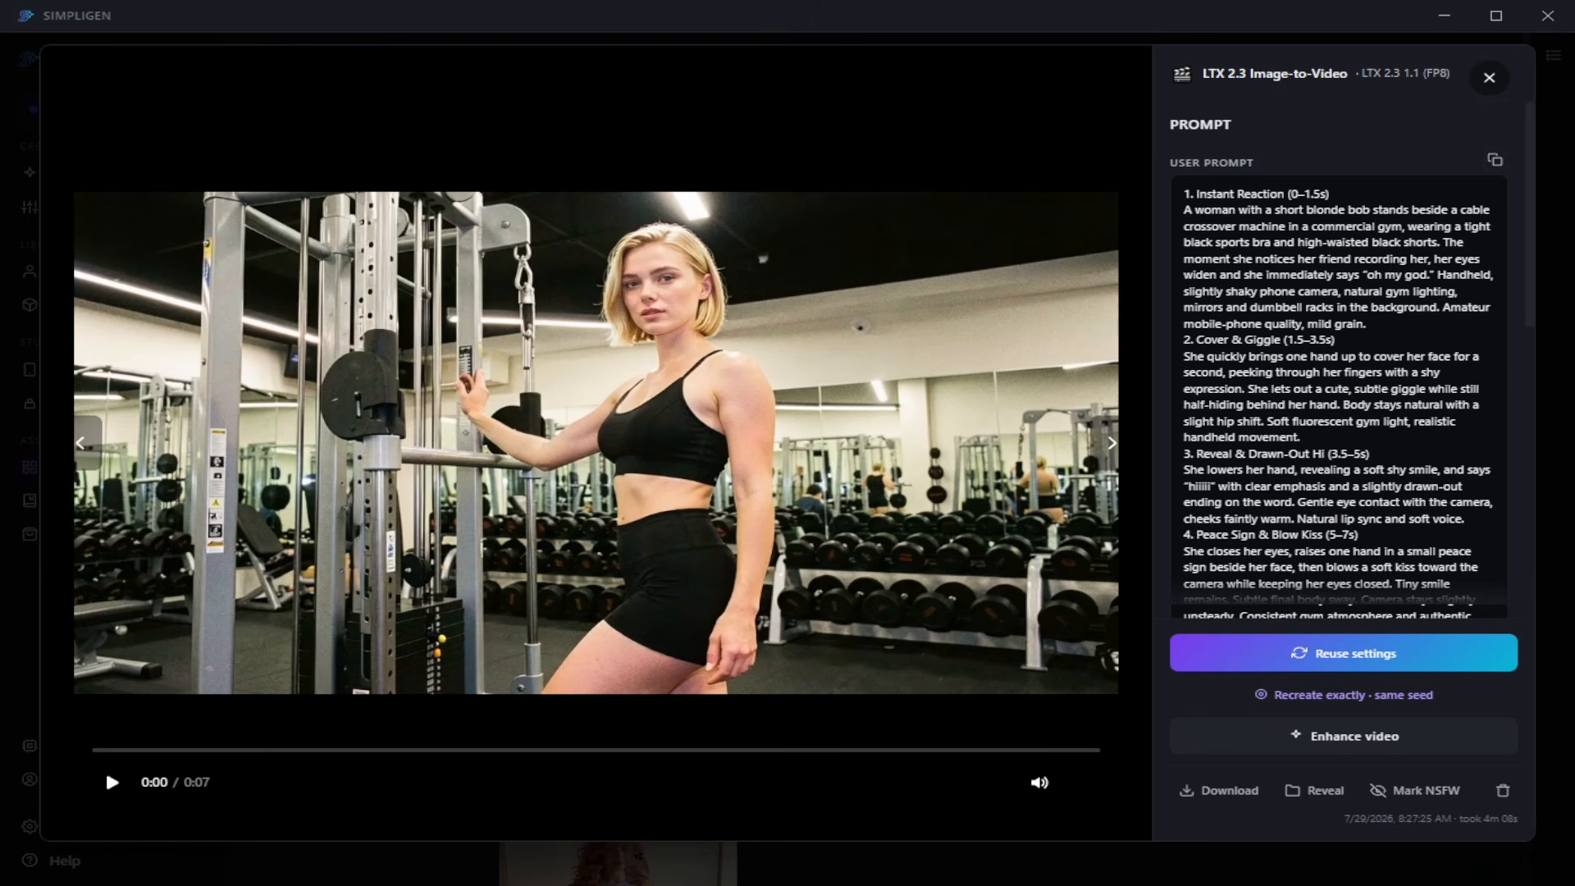
- Play the generated LTX 2.3 Image-to-Video gym clip and close its preview
left_click(112, 782)
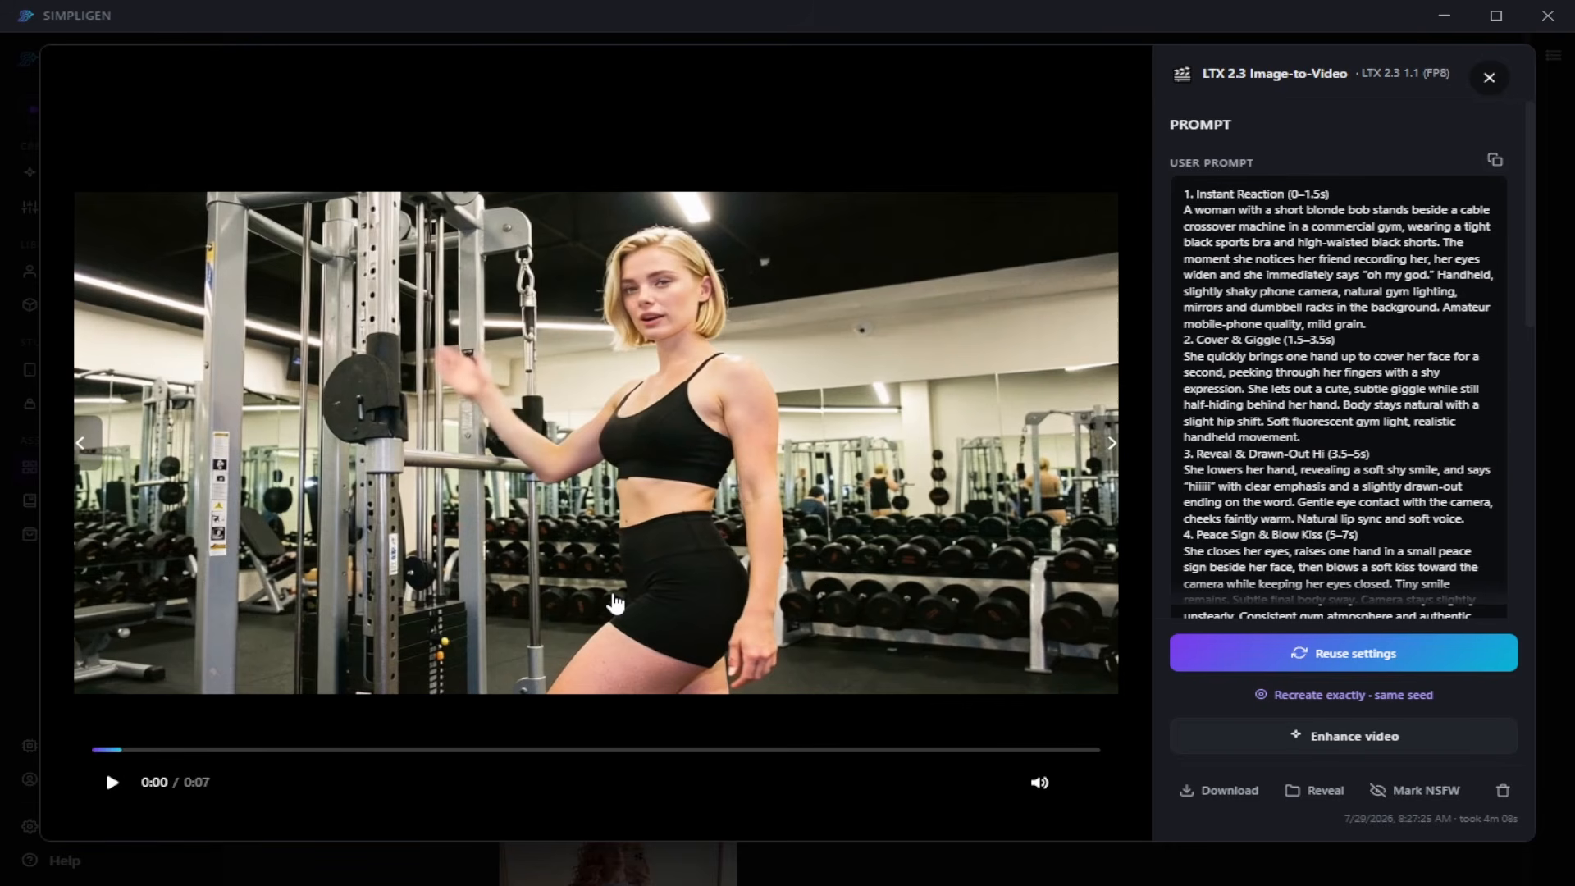
key("Escape")
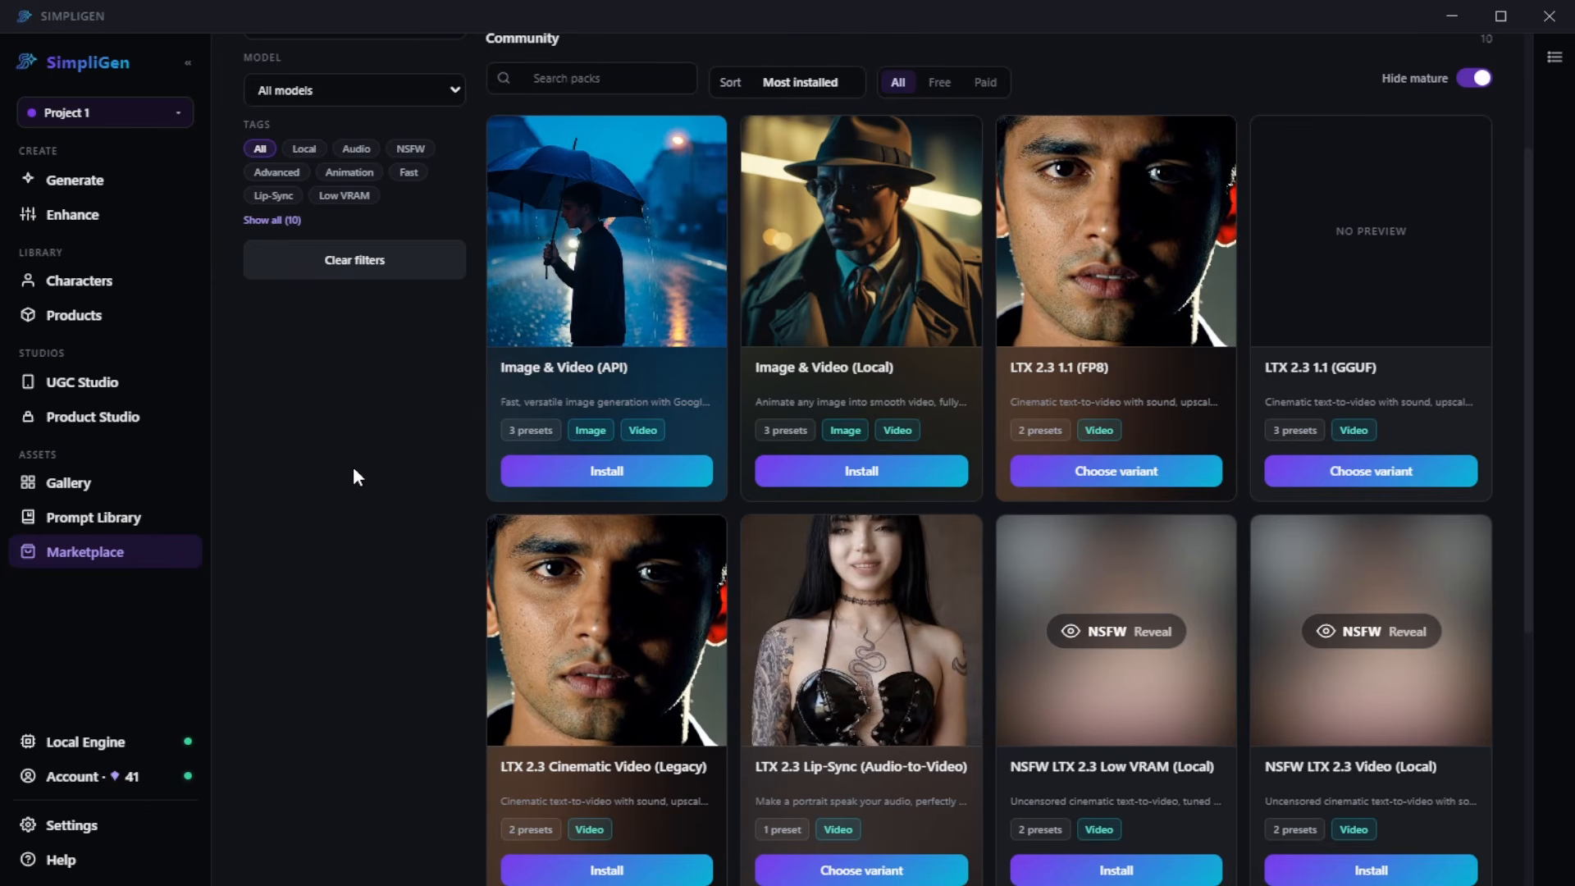
- Browse the Marketplace's community video preset packs and its product and UGC recipes
scroll(818, 632, "down", 5)
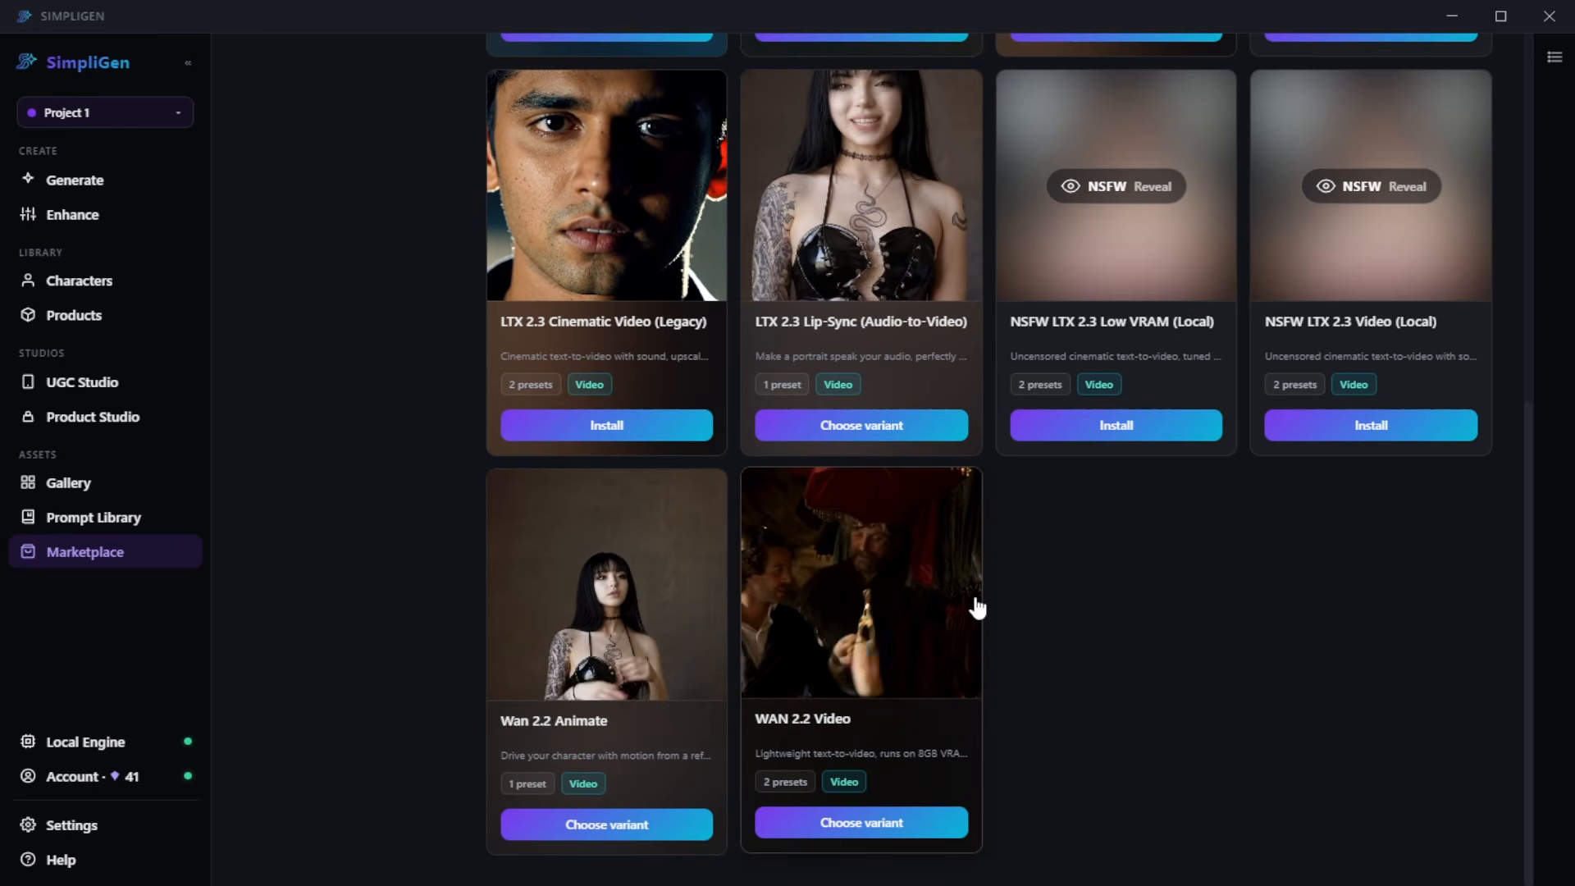
scroll(830, 487, "up", 2)
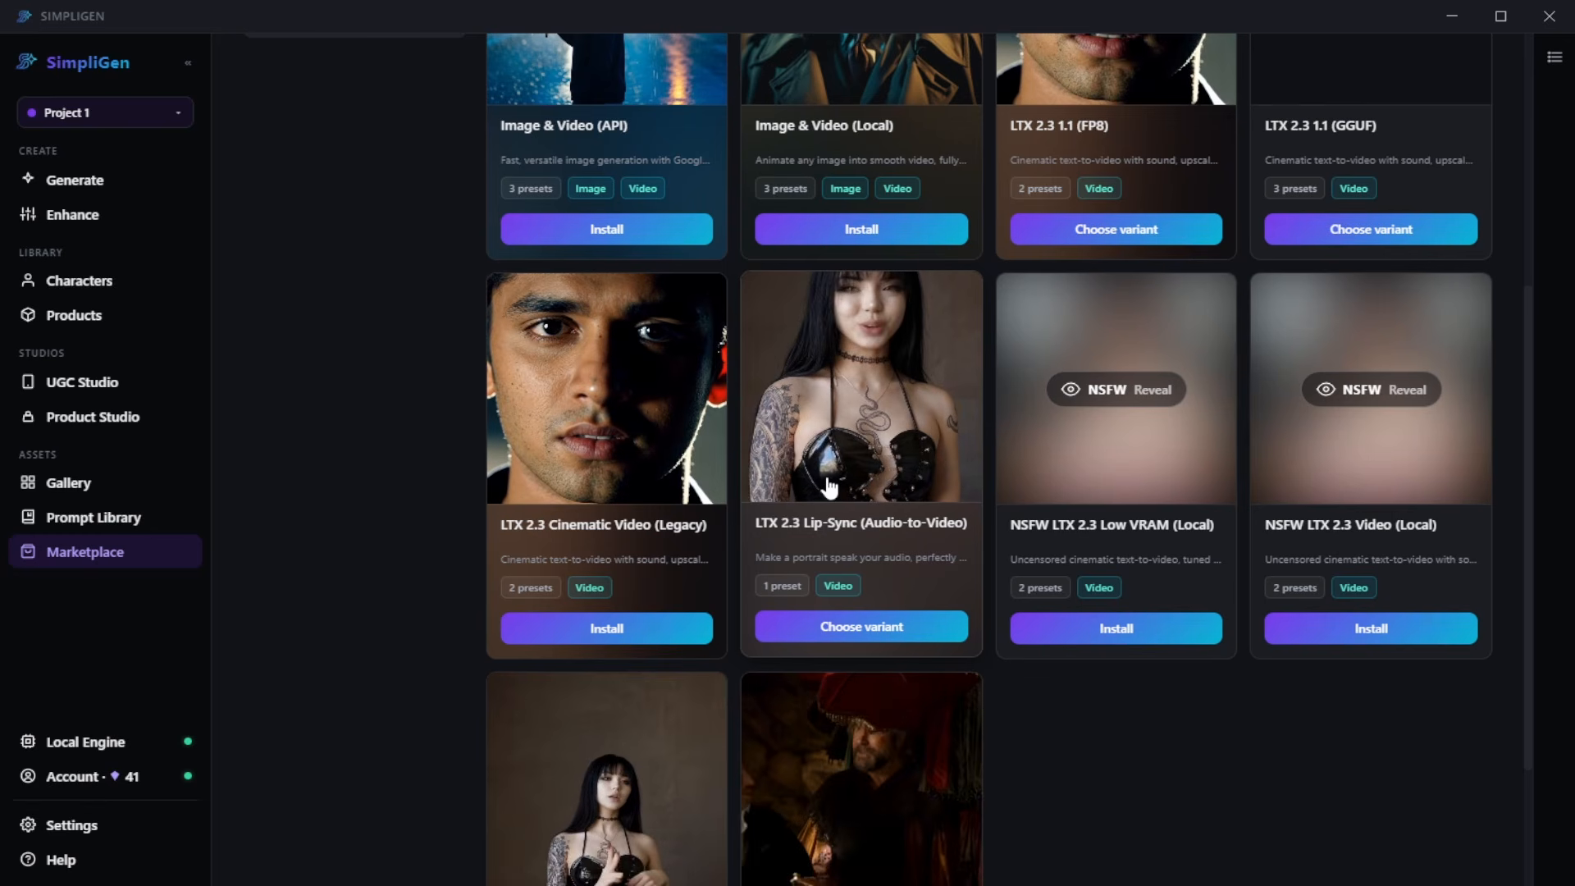
scroll(1099, 552, "up", 1)
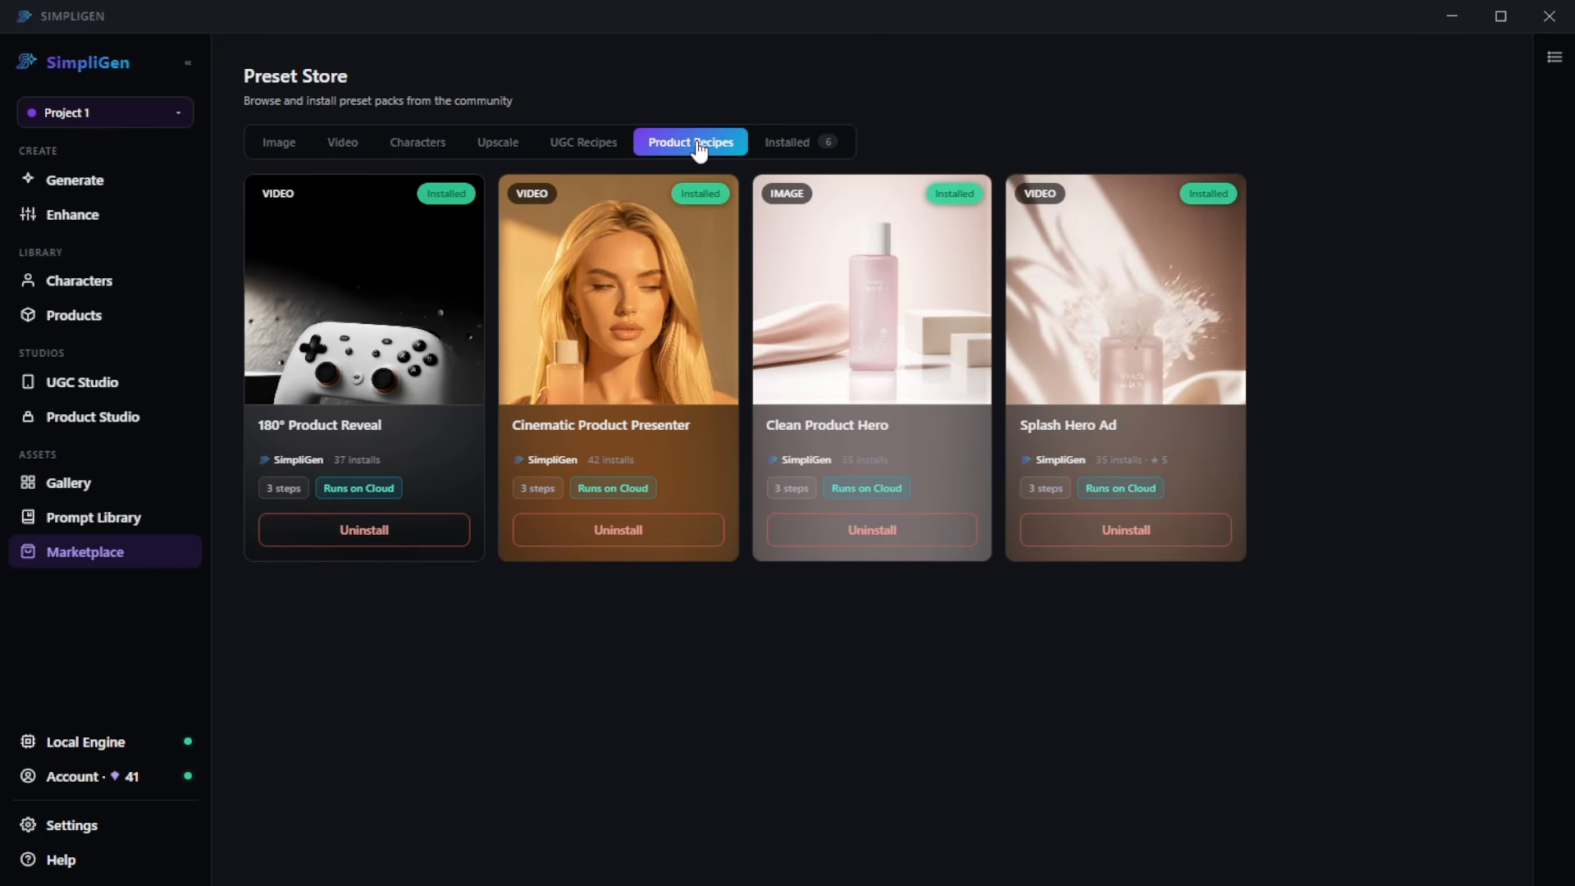
key("Left")
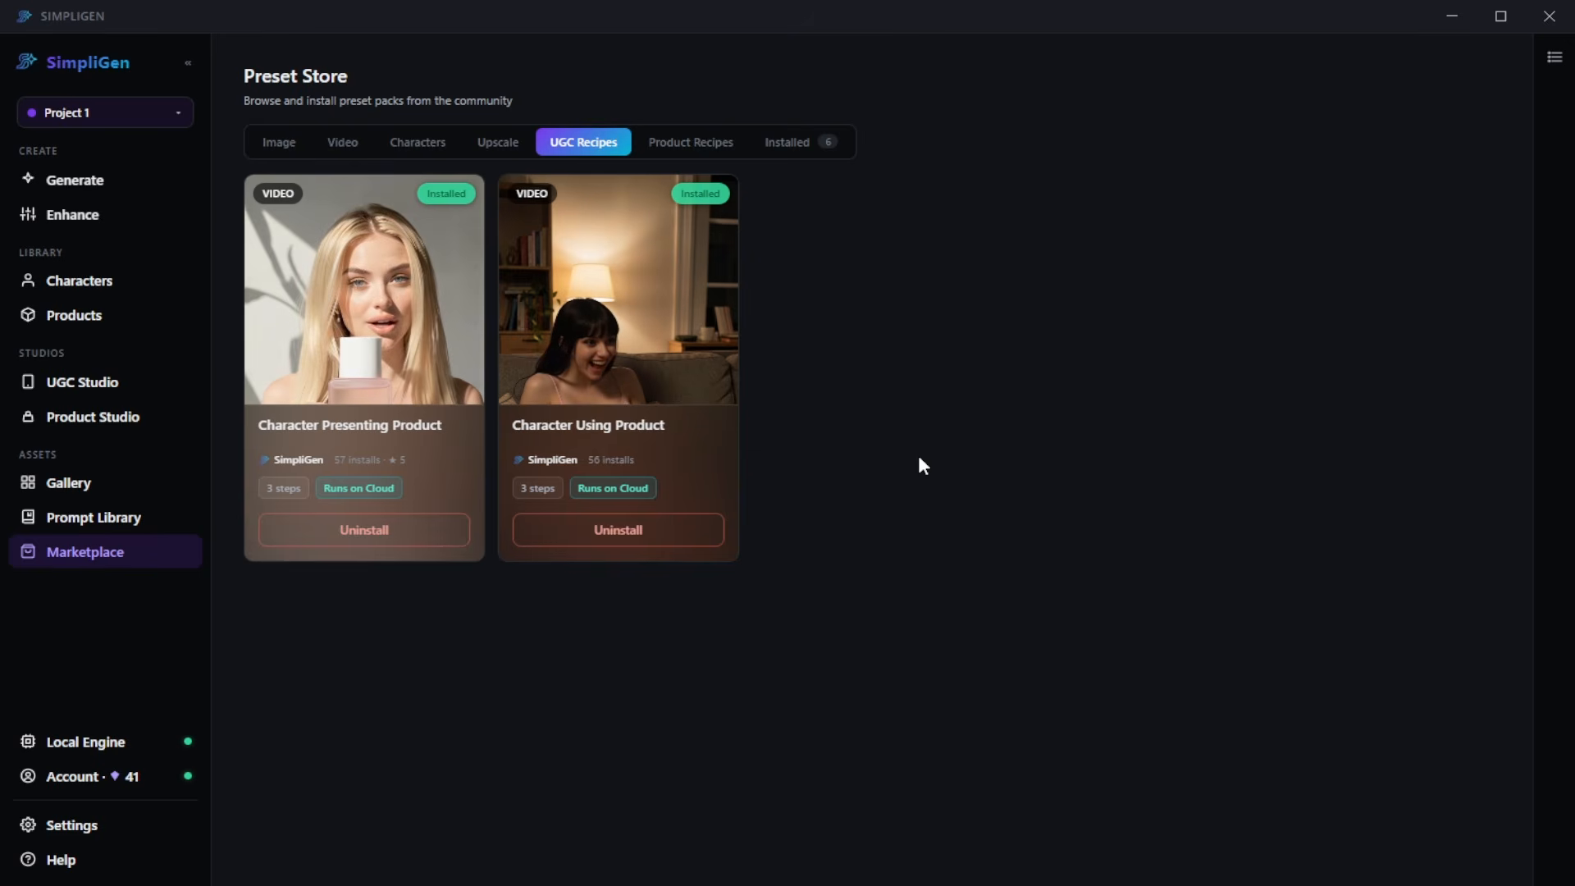